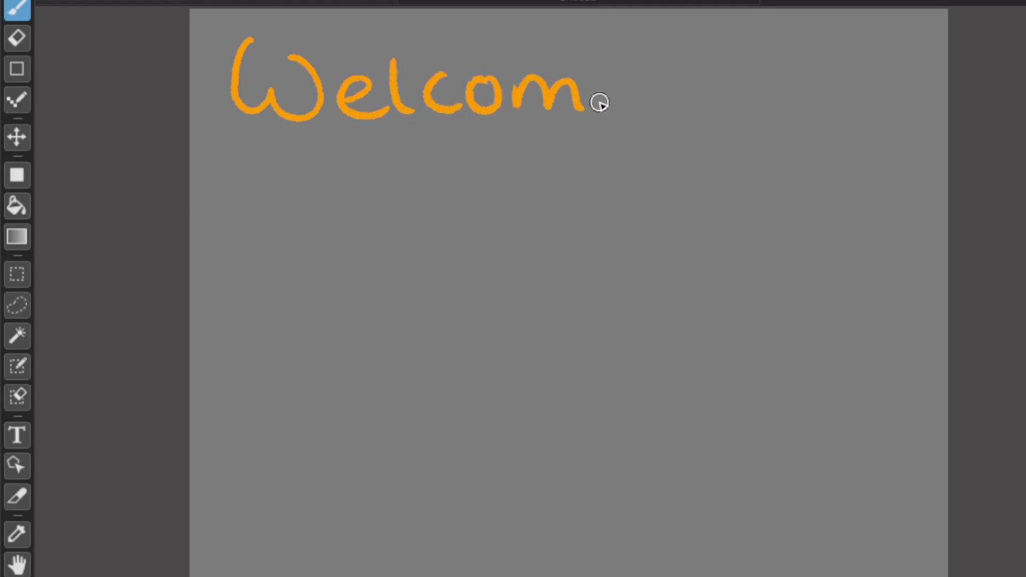
Finish the orange handwritten "Welcome" with an exclamation mark and write "To D.R.G" on the line beneath it.
{"action": "left_click_drag", "start_coordinate": [653, 42], "coordinate": [656, 93]}
{"action": "left_click", "coordinate": [654, 113]}
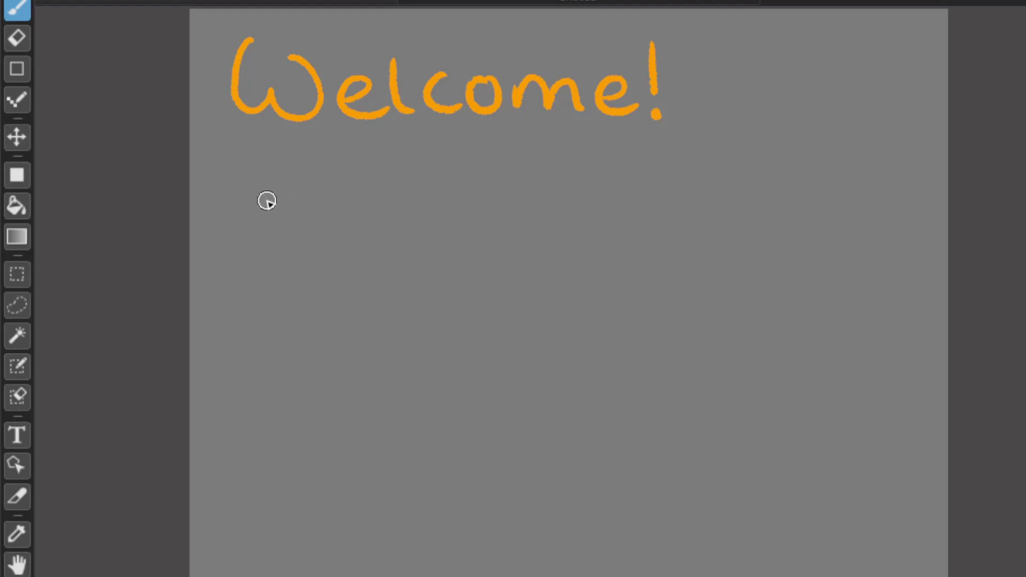
{"action": "mouse_move", "coordinate": [245, 186]}
{"action": "left_mouse_down"}
{"action": "mouse_move", "coordinate": [306, 148]}
{"action": "mouse_move", "coordinate": [280, 200]}
{"action": "left_mouse_up"}
{"action": "mouse_move", "coordinate": [316, 178]}
{"action": "left_mouse_down"}
{"action": "mouse_move", "coordinate": [302, 197]}
{"action": "mouse_move", "coordinate": [322, 180]}
{"action": "left_mouse_up"}
{"action": "left_click", "coordinate": [387, 196]}
{"action": "left_click_drag", "start_coordinate": [381, 155], "coordinate": [386, 200]}
{"action": "left_click", "coordinate": [452, 194]}
{"action": "mouse_move", "coordinate": [484, 163]}
{"action": "left_mouse_down"}
{"action": "mouse_move", "coordinate": [478, 184]}
{"action": "mouse_move", "coordinate": [508, 155]}
{"action": "mouse_move", "coordinate": [522, 191]}
{"action": "left_mouse_up"}
{"action": "left_click", "coordinate": [561, 187]}
{"action": "mouse_move", "coordinate": [625, 144]}
{"action": "left_mouse_down"}
{"action": "mouse_move", "coordinate": [583, 190]}
{"action": "mouse_move", "coordinate": [648, 184]}
{"action": "left_mouse_up"}
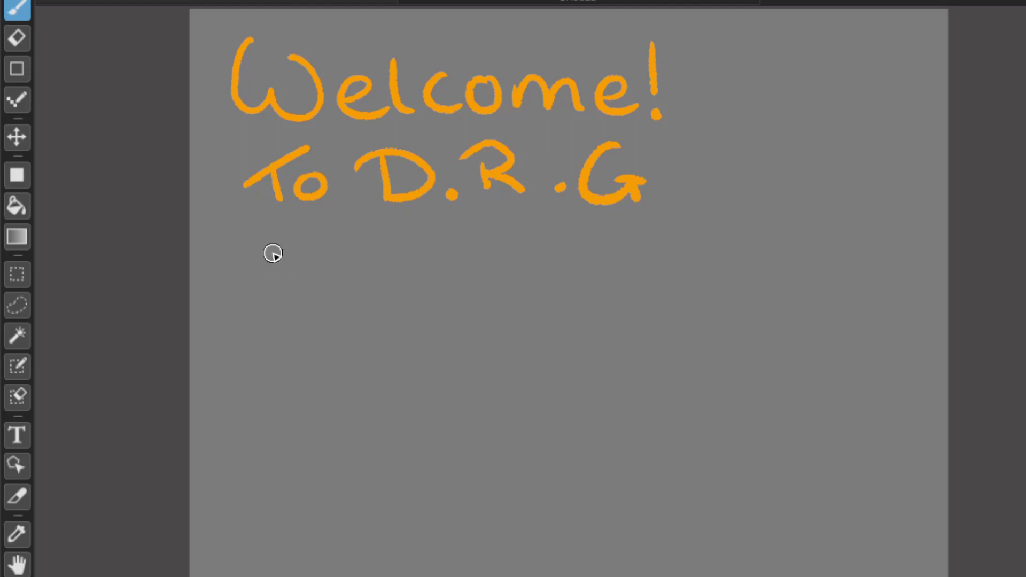
Handwrite "Design a" and "Random" on separate lines below "To D.R.G", with one more word underneath.
{"action": "left_click_drag", "start_coordinate": [272, 248], "coordinate": [273, 307]}
{"action": "mouse_move", "coordinate": [235, 276]}
{"action": "left_mouse_down"}
{"action": "mouse_move", "coordinate": [279, 235]}
{"action": "mouse_move", "coordinate": [260, 292]}
{"action": "left_mouse_up"}
{"action": "mouse_move", "coordinate": [339, 283]}
{"action": "left_mouse_down"}
{"action": "mouse_move", "coordinate": [367, 268]}
{"action": "mouse_move", "coordinate": [385, 294]}
{"action": "mouse_move", "coordinate": [437, 293]}
{"action": "mouse_move", "coordinate": [481, 318]}
{"action": "mouse_move", "coordinate": [460, 309]}
{"action": "left_mouse_up"}
{"action": "left_click", "coordinate": [428, 260]}
{"action": "mouse_move", "coordinate": [496, 293]}
{"action": "left_mouse_down"}
{"action": "mouse_move", "coordinate": [504, 284]}
{"action": "mouse_move", "coordinate": [580, 307]}
{"action": "mouse_move", "coordinate": [590, 321]}
{"action": "left_mouse_up"}
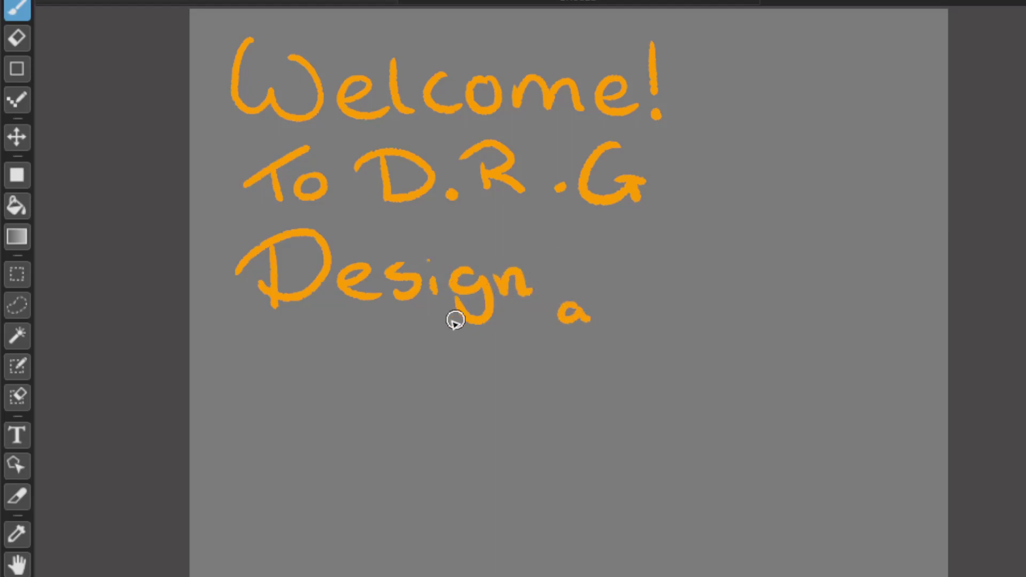
{"action": "mouse_move", "coordinate": [266, 358]}
{"action": "left_mouse_down"}
{"action": "mouse_move", "coordinate": [273, 418]}
{"action": "mouse_move", "coordinate": [445, 359]}
{"action": "mouse_move", "coordinate": [488, 394]}
{"action": "mouse_move", "coordinate": [522, 369]}
{"action": "mouse_move", "coordinate": [575, 362]}
{"action": "left_mouse_up"}
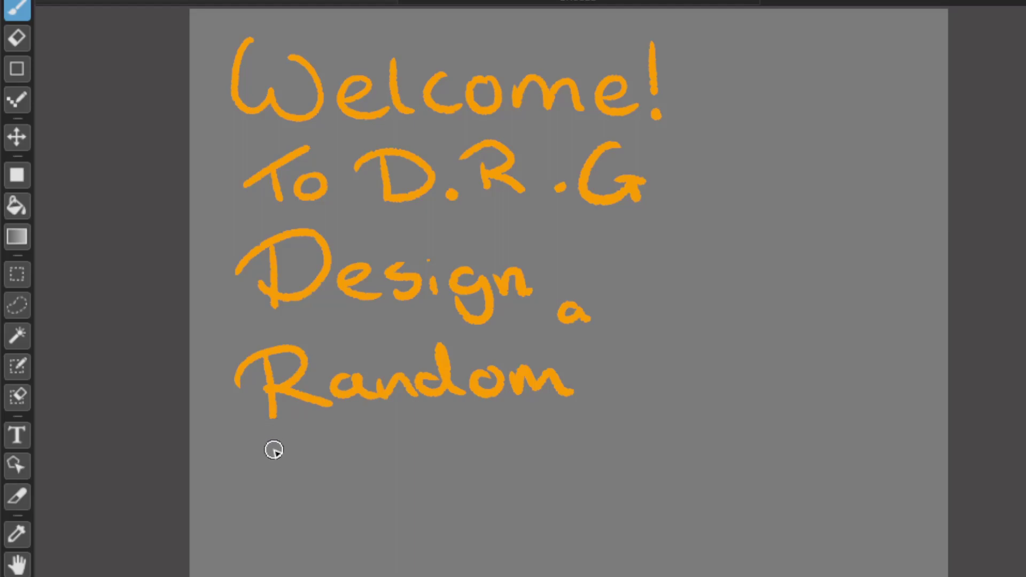
{"action": "mouse_move", "coordinate": [296, 458]}
{"action": "left_mouse_down"}
{"action": "mouse_move", "coordinate": [297, 536]}
{"action": "mouse_move", "coordinate": [335, 495]}
{"action": "mouse_move", "coordinate": [419, 515]}
{"action": "mouse_move", "coordinate": [431, 504]}
{"action": "mouse_move", "coordinate": [513, 497]}
{"action": "mouse_move", "coordinate": [548, 509]}
{"action": "mouse_move", "coordinate": [550, 467]}
{"action": "left_mouse_up"}
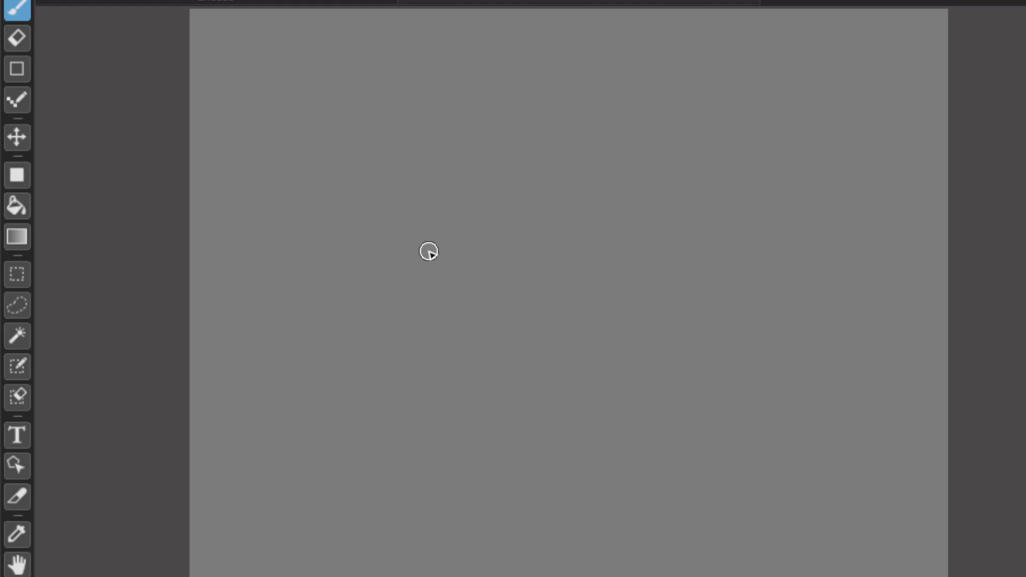
Sketch a creature's toothed mouth with short limb stubs on the blank canvas and add its long, curved left front leg.
{"action": "mouse_move", "coordinate": [523, 291]}
{"action": "left_mouse_down"}
{"action": "mouse_move", "coordinate": [570, 270]}
{"action": "mouse_move", "coordinate": [532, 289]}
{"action": "mouse_move", "coordinate": [559, 283]}
{"action": "mouse_move", "coordinate": [534, 311]}
{"action": "mouse_move", "coordinate": [551, 315]}
{"action": "mouse_move", "coordinate": [568, 302]}
{"action": "mouse_move", "coordinate": [544, 314]}
{"action": "mouse_move", "coordinate": [565, 300]}
{"action": "mouse_move", "coordinate": [498, 284]}
{"action": "left_mouse_up"}
{"action": "left_click_drag", "start_coordinate": [577, 279], "coordinate": [584, 271]}
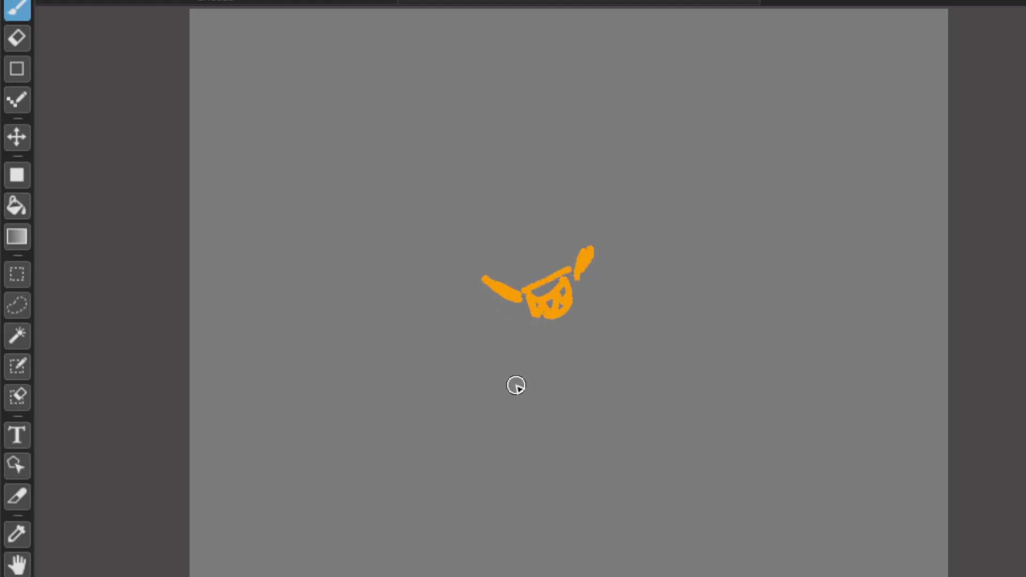
{"action": "mouse_move", "coordinate": [483, 290]}
{"action": "left_mouse_down"}
{"action": "mouse_move", "coordinate": [477, 340]}
{"action": "mouse_move", "coordinate": [513, 417]}
{"action": "mouse_move", "coordinate": [559, 444]}
{"action": "mouse_move", "coordinate": [482, 357]}
{"action": "mouse_move", "coordinate": [479, 286]}
{"action": "left_mouse_up"}
{"action": "mouse_move", "coordinate": [444, 298]}
{"action": "left_mouse_down"}
{"action": "mouse_move", "coordinate": [447, 321]}
{"action": "mouse_move", "coordinate": [529, 424]}
{"action": "mouse_move", "coordinate": [553, 437]}
{"action": "left_mouse_up"}
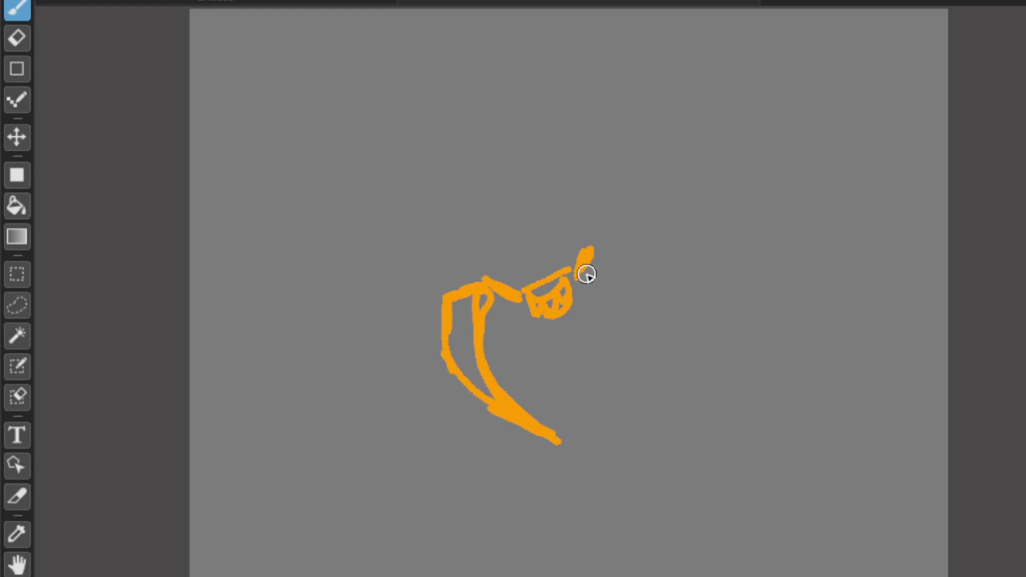
Sketch the creature's pointed right front leg and add hatching and inner contour lines to both front legs.
{"action": "mouse_move", "coordinate": [597, 253]}
{"action": "left_mouse_down"}
{"action": "mouse_move", "coordinate": [613, 231]}
{"action": "mouse_move", "coordinate": [590, 254]}
{"action": "mouse_move", "coordinate": [651, 305]}
{"action": "mouse_move", "coordinate": [660, 379]}
{"action": "left_mouse_up"}
{"action": "left_click_drag", "start_coordinate": [656, 313], "coordinate": [650, 400]}
{"action": "mouse_move", "coordinate": [612, 236]}
{"action": "left_mouse_down"}
{"action": "mouse_move", "coordinate": [667, 286]}
{"action": "mouse_move", "coordinate": [657, 270]}
{"action": "mouse_move", "coordinate": [663, 373]}
{"action": "left_mouse_up"}
{"action": "mouse_move", "coordinate": [616, 256]}
{"action": "left_mouse_down"}
{"action": "mouse_move", "coordinate": [630, 277]}
{"action": "mouse_move", "coordinate": [656, 286]}
{"action": "mouse_move", "coordinate": [664, 324]}
{"action": "left_mouse_up"}
{"action": "left_click_drag", "start_coordinate": [598, 266], "coordinate": [646, 312]}
{"action": "left_click_drag", "start_coordinate": [508, 297], "coordinate": [503, 377]}
{"action": "mouse_move", "coordinate": [470, 299]}
{"action": "left_mouse_down"}
{"action": "mouse_move", "coordinate": [446, 321]}
{"action": "mouse_move", "coordinate": [444, 338]}
{"action": "mouse_move", "coordinate": [467, 359]}
{"action": "mouse_move", "coordinate": [504, 366]}
{"action": "mouse_move", "coordinate": [484, 310]}
{"action": "left_mouse_up"}
{"action": "mouse_move", "coordinate": [547, 309]}
{"action": "left_mouse_down"}
{"action": "mouse_move", "coordinate": [579, 272]}
{"action": "mouse_move", "coordinate": [646, 319]}
{"action": "left_mouse_up"}
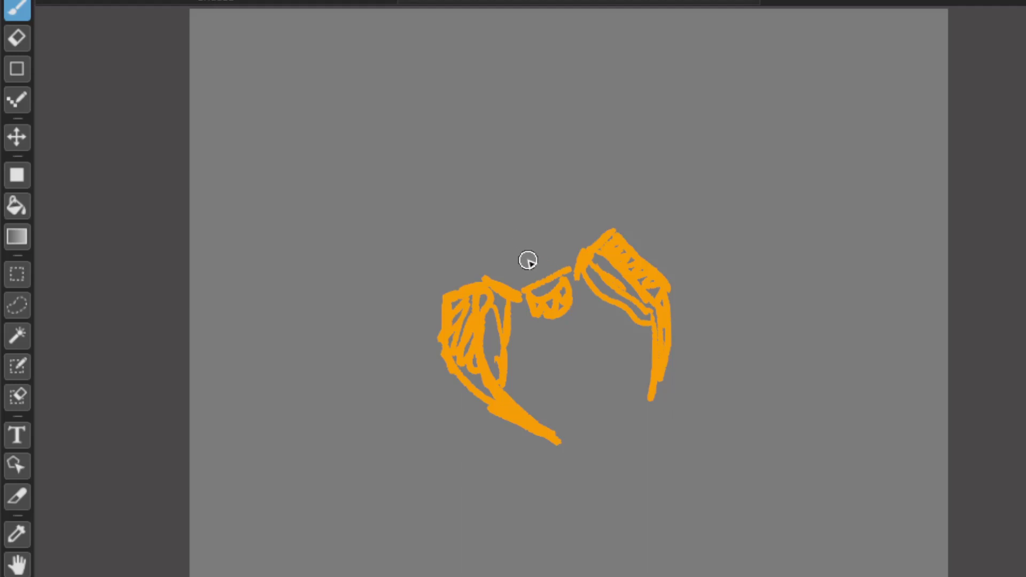
Draw the creature's head, small rear legs and rounded abdomen above the mouth, filling the abdomen with curved cross-hatching.
{"action": "mouse_move", "coordinate": [555, 259]}
{"action": "left_mouse_down"}
{"action": "mouse_move", "coordinate": [522, 271]}
{"action": "mouse_move", "coordinate": [564, 258]}
{"action": "mouse_move", "coordinate": [525, 244]}
{"action": "mouse_move", "coordinate": [514, 278]}
{"action": "mouse_move", "coordinate": [511, 261]}
{"action": "mouse_move", "coordinate": [516, 286]}
{"action": "mouse_move", "coordinate": [519, 252]}
{"action": "mouse_move", "coordinate": [546, 239]}
{"action": "mouse_move", "coordinate": [546, 222]}
{"action": "mouse_move", "coordinate": [509, 228]}
{"action": "mouse_move", "coordinate": [504, 266]}
{"action": "mouse_move", "coordinate": [497, 240]}
{"action": "left_mouse_up"}
{"action": "mouse_move", "coordinate": [548, 216]}
{"action": "left_mouse_down"}
{"action": "mouse_move", "coordinate": [542, 191]}
{"action": "mouse_move", "coordinate": [548, 208]}
{"action": "mouse_move", "coordinate": [503, 161]}
{"action": "mouse_move", "coordinate": [512, 168]}
{"action": "mouse_move", "coordinate": [453, 180]}
{"action": "mouse_move", "coordinate": [502, 249]}
{"action": "mouse_move", "coordinate": [461, 239]}
{"action": "mouse_move", "coordinate": [481, 259]}
{"action": "mouse_move", "coordinate": [452, 279]}
{"action": "mouse_move", "coordinate": [574, 225]}
{"action": "mouse_move", "coordinate": [550, 240]}
{"action": "mouse_move", "coordinate": [591, 232]}
{"action": "mouse_move", "coordinate": [565, 245]}
{"action": "mouse_move", "coordinate": [531, 222]}
{"action": "mouse_move", "coordinate": [574, 214]}
{"action": "mouse_move", "coordinate": [560, 222]}
{"action": "mouse_move", "coordinate": [581, 205]}
{"action": "left_mouse_up"}
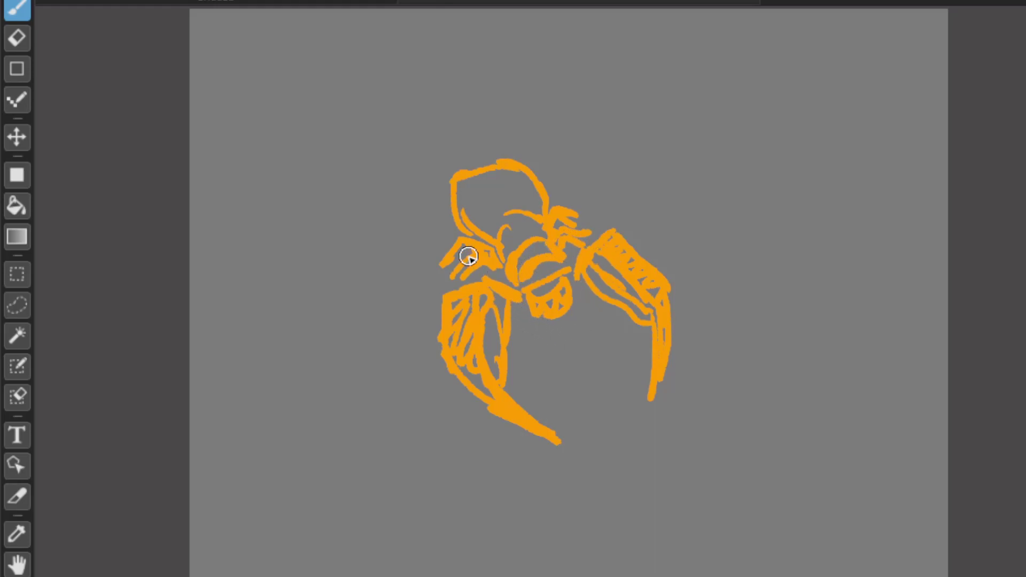
{"action": "mouse_move", "coordinate": [456, 209]}
{"action": "left_mouse_down"}
{"action": "mouse_move", "coordinate": [519, 189]}
{"action": "mouse_move", "coordinate": [471, 206]}
{"action": "mouse_move", "coordinate": [521, 176]}
{"action": "mouse_move", "coordinate": [480, 217]}
{"action": "mouse_move", "coordinate": [532, 202]}
{"action": "mouse_move", "coordinate": [482, 229]}
{"action": "mouse_move", "coordinate": [541, 215]}
{"action": "mouse_move", "coordinate": [465, 203]}
{"action": "mouse_move", "coordinate": [506, 220]}
{"action": "mouse_move", "coordinate": [488, 182]}
{"action": "mouse_move", "coordinate": [524, 202]}
{"action": "mouse_move", "coordinate": [504, 201]}
{"action": "mouse_move", "coordinate": [501, 234]}
{"action": "mouse_move", "coordinate": [542, 199]}
{"action": "mouse_move", "coordinate": [525, 191]}
{"action": "mouse_move", "coordinate": [524, 213]}
{"action": "left_mouse_up"}
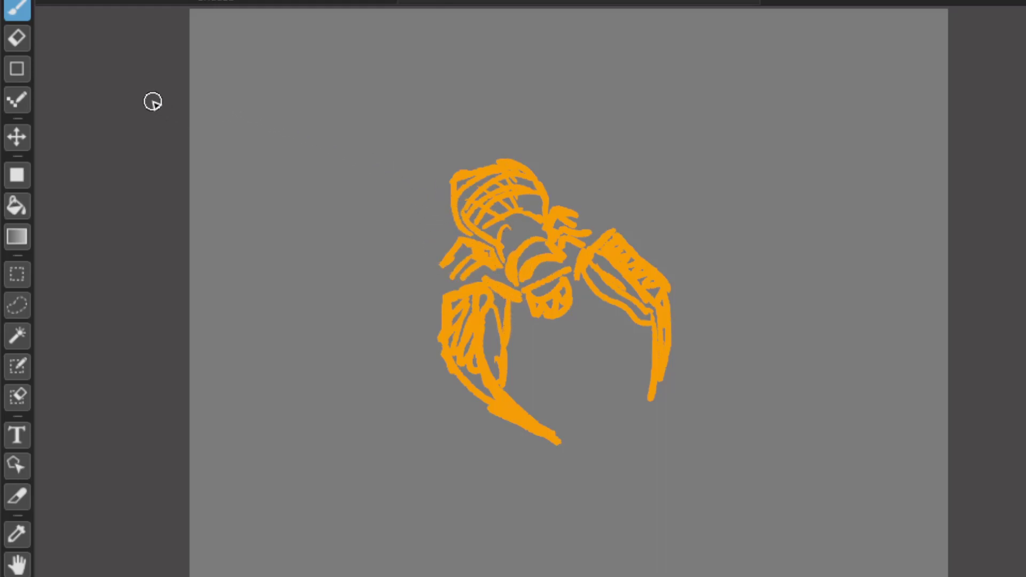
Erase the entire creature sketch from the canvas and switch back to the Brush tool.
{"action": "left_click", "coordinate": [22, 38]}
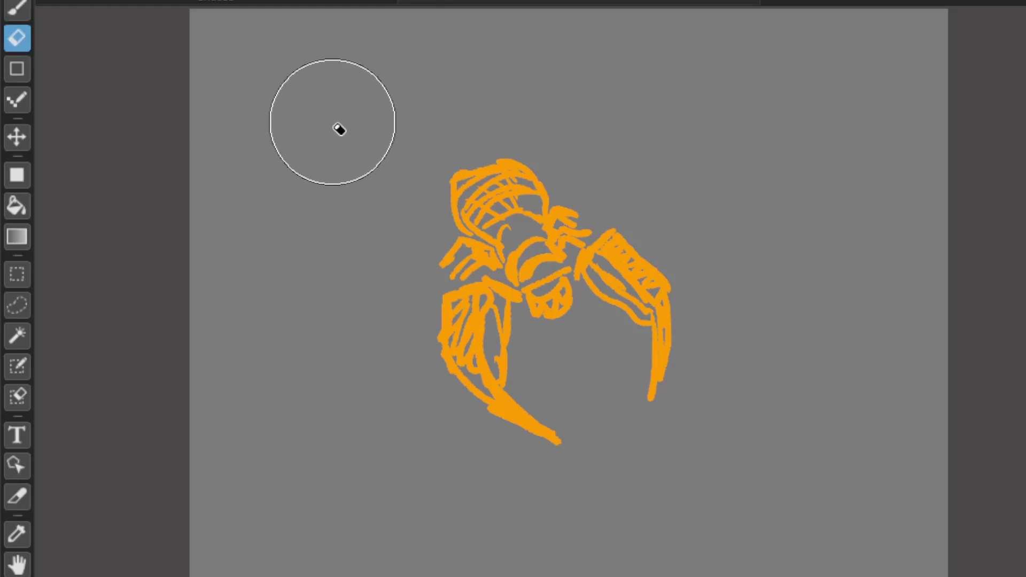
{"action": "mouse_move", "coordinate": [465, 206]}
{"action": "left_mouse_down"}
{"action": "mouse_move", "coordinate": [568, 196]}
{"action": "mouse_move", "coordinate": [444, 360]}
{"action": "mouse_move", "coordinate": [543, 353]}
{"action": "mouse_move", "coordinate": [661, 306]}
{"action": "mouse_move", "coordinate": [662, 394]}
{"action": "left_mouse_up"}
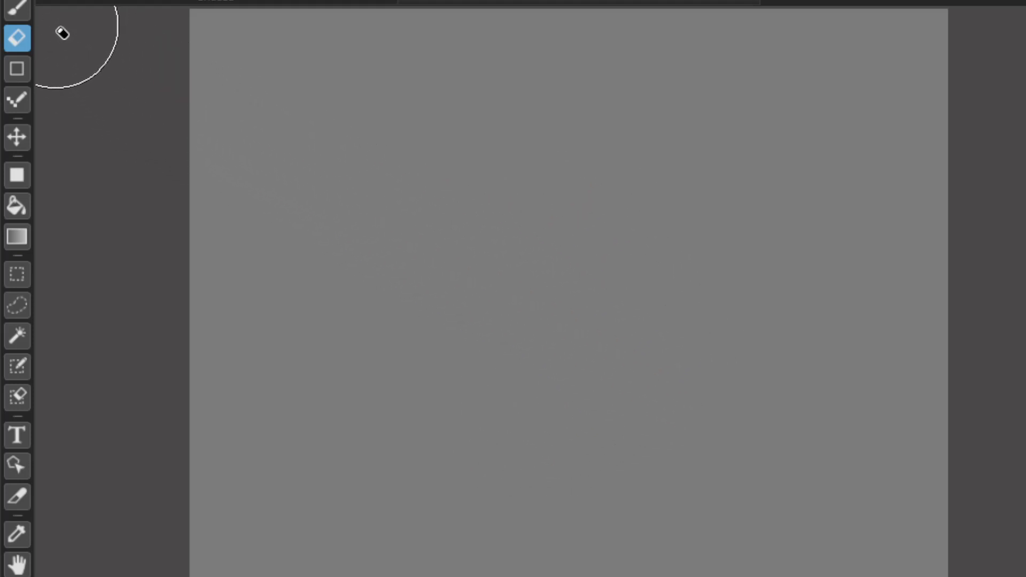
{"action": "left_click", "coordinate": [20, 8]}
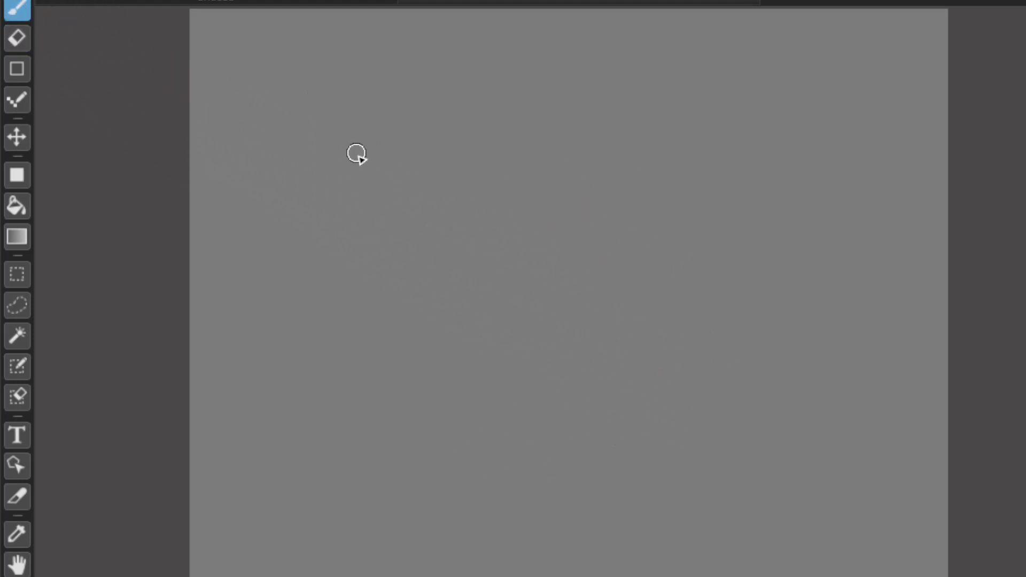
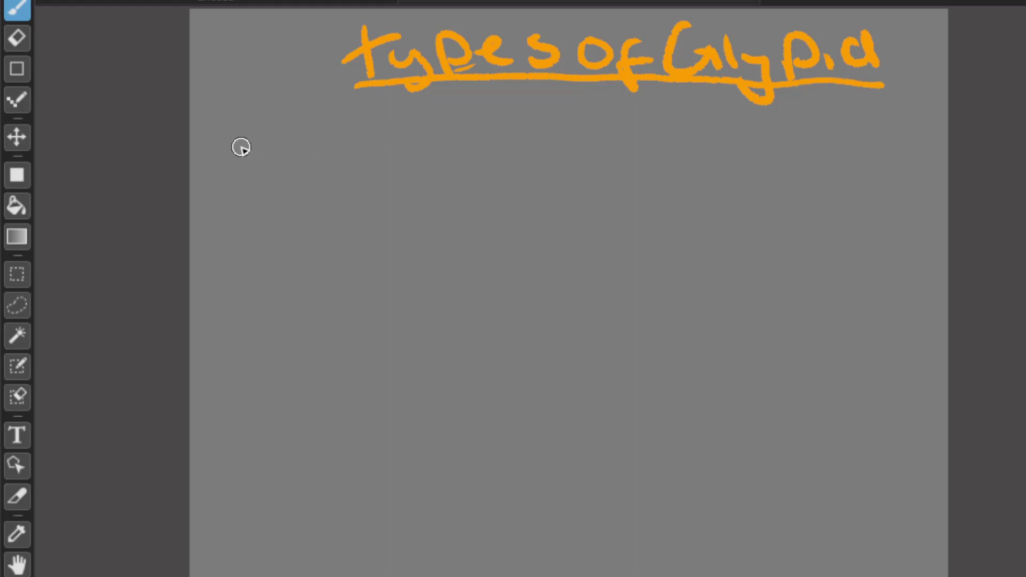
Handwrite the underlined heading "Swarmer" below the left end of the title, with "Swarm" and "Spawn" listed beneath it.
{"action": "mouse_move", "coordinate": [229, 124]}
{"action": "left_mouse_down"}
{"action": "mouse_move", "coordinate": [252, 147]}
{"action": "mouse_move", "coordinate": [274, 144]}
{"action": "mouse_move", "coordinate": [287, 122]}
{"action": "mouse_move", "coordinate": [317, 130]}
{"action": "mouse_move", "coordinate": [327, 146]}
{"action": "mouse_move", "coordinate": [441, 120]}
{"action": "left_mouse_up"}
{"action": "left_click_drag", "start_coordinate": [233, 155], "coordinate": [427, 141]}
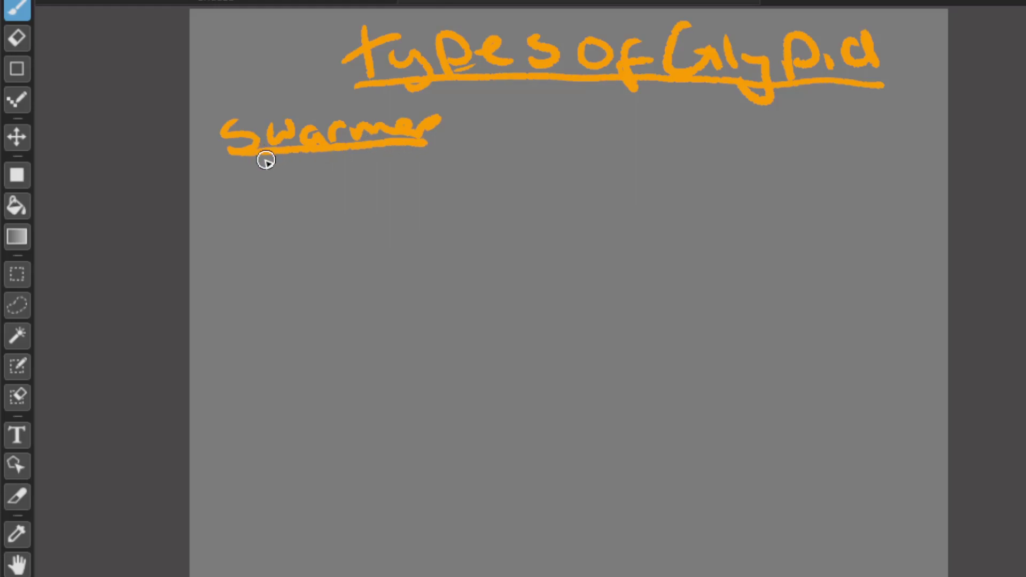
{"action": "mouse_move", "coordinate": [256, 168]}
{"action": "left_mouse_down"}
{"action": "mouse_move", "coordinate": [243, 187]}
{"action": "mouse_move", "coordinate": [360, 165]}
{"action": "mouse_move", "coordinate": [403, 165]}
{"action": "mouse_move", "coordinate": [416, 180]}
{"action": "left_mouse_up"}
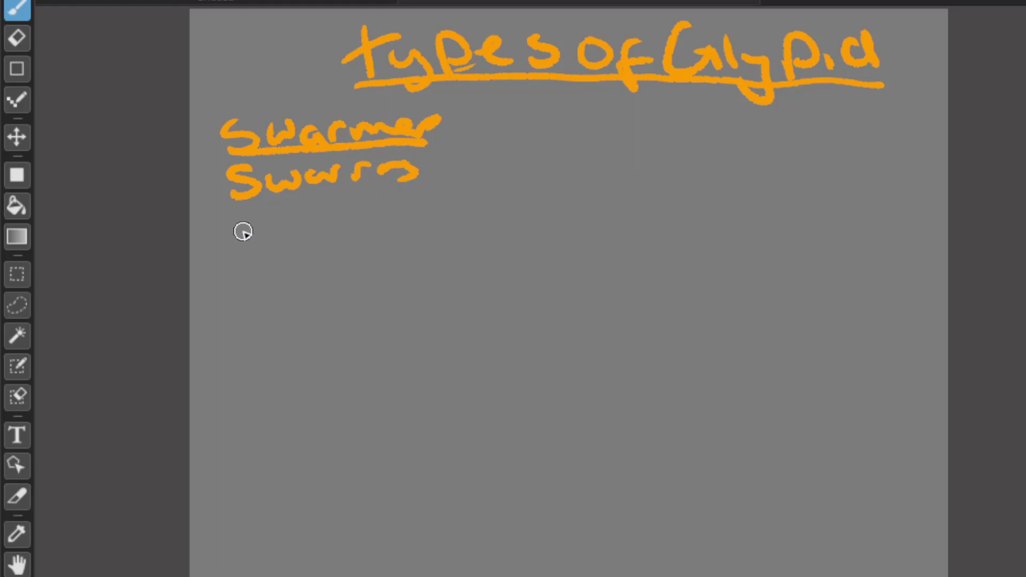
{"action": "mouse_move", "coordinate": [250, 213]}
{"action": "left_mouse_down"}
{"action": "mouse_move", "coordinate": [260, 237]}
{"action": "mouse_move", "coordinate": [272, 235]}
{"action": "mouse_move", "coordinate": [274, 216]}
{"action": "mouse_move", "coordinate": [374, 206]}
{"action": "mouse_move", "coordinate": [408, 214]}
{"action": "left_mouse_up"}
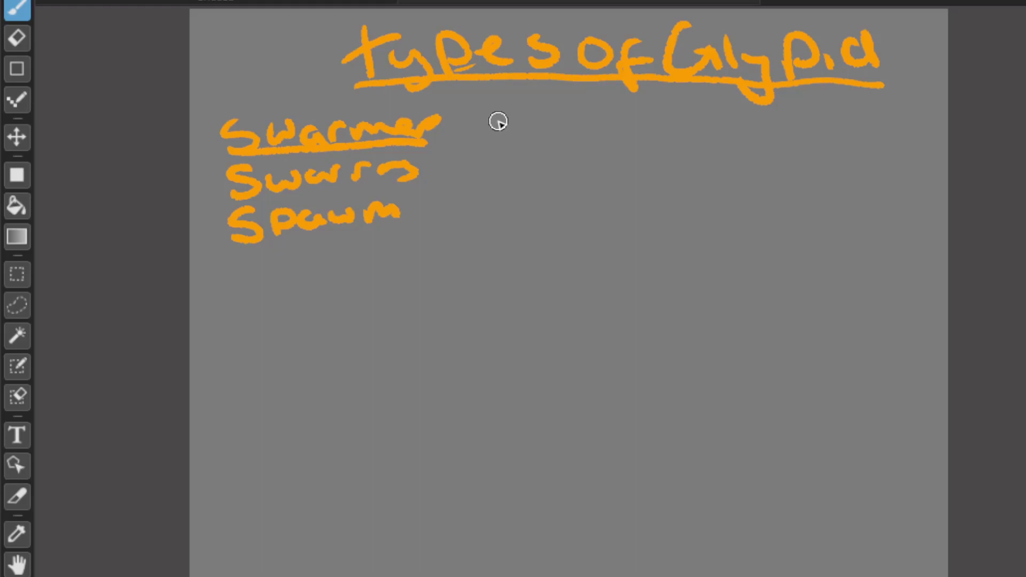
Handwrite the underlined heading "Kamekazi" beside the Swarmer column, with "exploder" and "bulk +" listed beneath it.
{"action": "left_click_drag", "start_coordinate": [472, 144], "coordinate": [625, 141]}
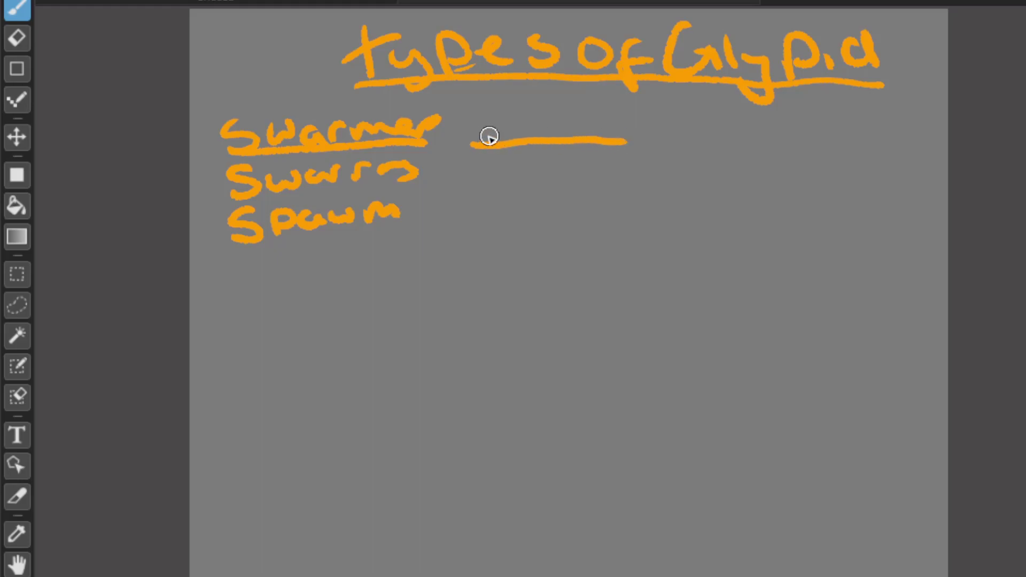
{"action": "mouse_move", "coordinate": [476, 106]}
{"action": "left_mouse_down"}
{"action": "mouse_move", "coordinate": [480, 129]}
{"action": "mouse_move", "coordinate": [499, 112]}
{"action": "mouse_move", "coordinate": [481, 124]}
{"action": "mouse_move", "coordinate": [516, 125]}
{"action": "mouse_move", "coordinate": [522, 114]}
{"action": "mouse_move", "coordinate": [548, 126]}
{"action": "mouse_move", "coordinate": [552, 114]}
{"action": "mouse_move", "coordinate": [556, 125]}
{"action": "mouse_move", "coordinate": [567, 109]}
{"action": "mouse_move", "coordinate": [555, 127]}
{"action": "mouse_move", "coordinate": [571, 109]}
{"action": "mouse_move", "coordinate": [591, 129]}
{"action": "mouse_move", "coordinate": [620, 131]}
{"action": "left_mouse_up"}
{"action": "left_click", "coordinate": [635, 127]}
{"action": "left_click", "coordinate": [631, 110]}
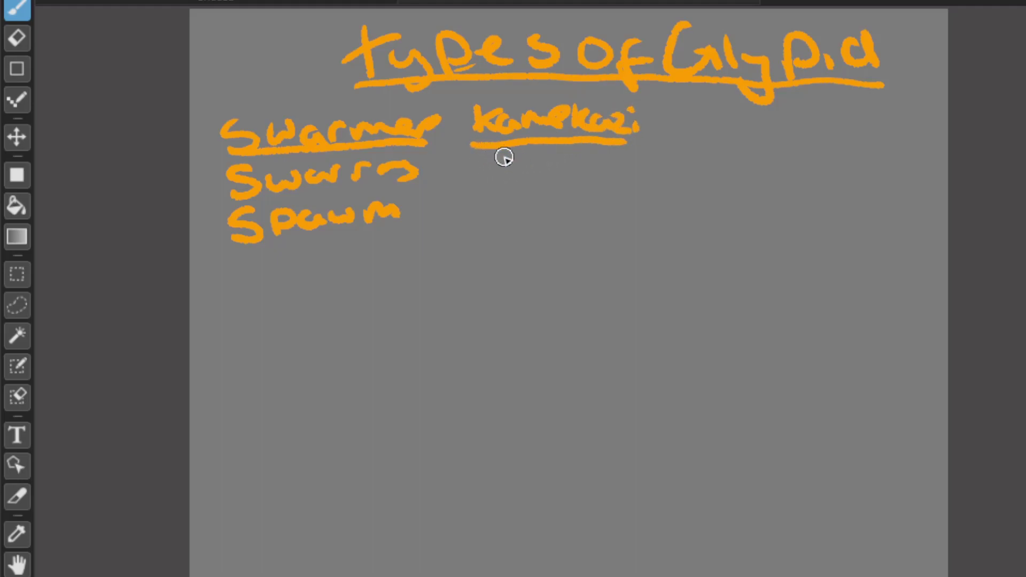
{"action": "mouse_move", "coordinate": [489, 166]}
{"action": "left_mouse_down"}
{"action": "mouse_move", "coordinate": [519, 160]}
{"action": "mouse_move", "coordinate": [532, 176]}
{"action": "mouse_move", "coordinate": [548, 158]}
{"action": "mouse_move", "coordinate": [597, 171]}
{"action": "mouse_move", "coordinate": [636, 155]}
{"action": "left_mouse_up"}
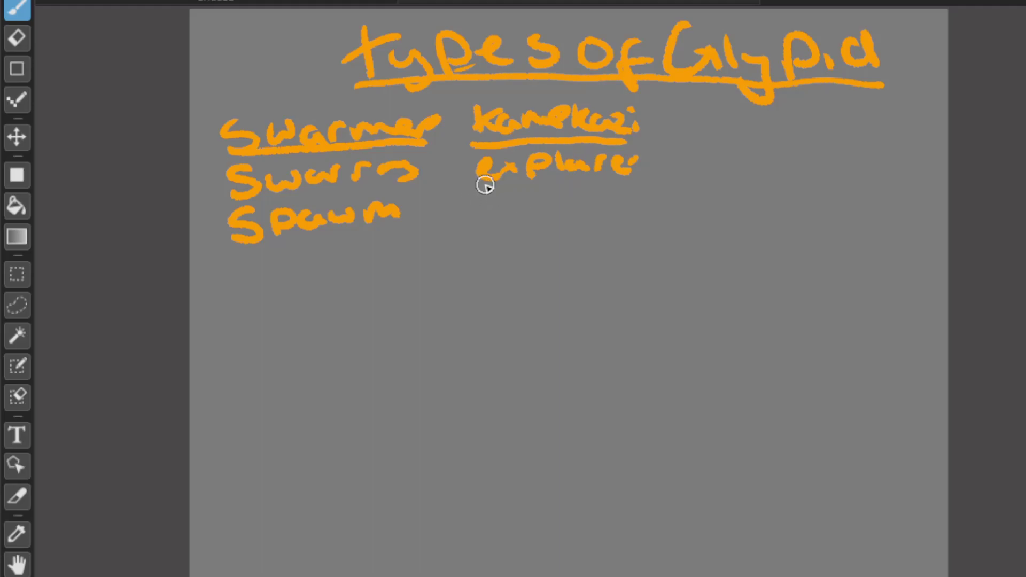
{"action": "mouse_move", "coordinate": [485, 197]}
{"action": "left_mouse_down"}
{"action": "mouse_move", "coordinate": [513, 202]}
{"action": "mouse_move", "coordinate": [569, 180]}
{"action": "mouse_move", "coordinate": [610, 198]}
{"action": "left_mouse_up"}
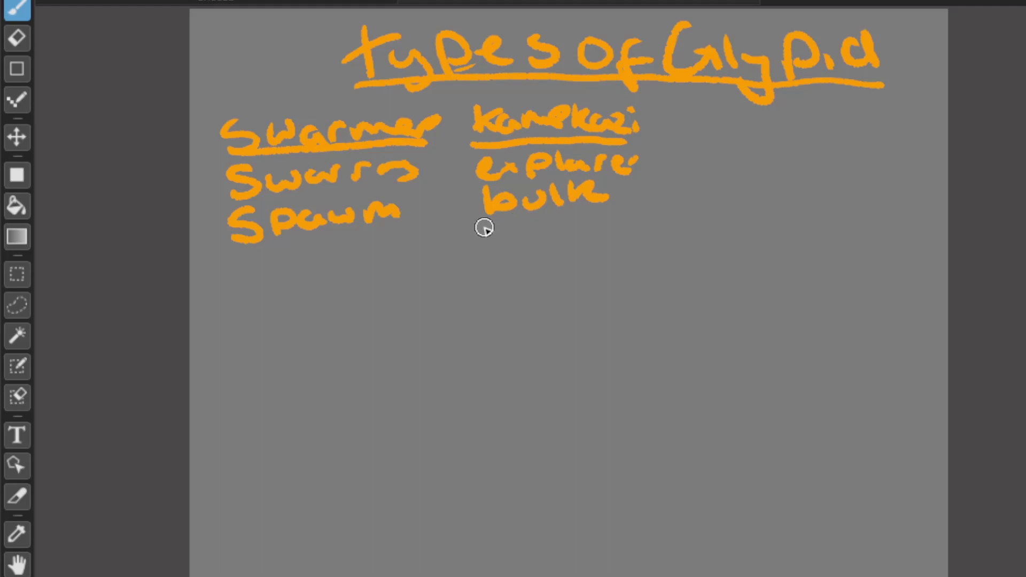
{"action": "left_click_drag", "start_coordinate": [628, 190], "coordinate": [619, 198]}
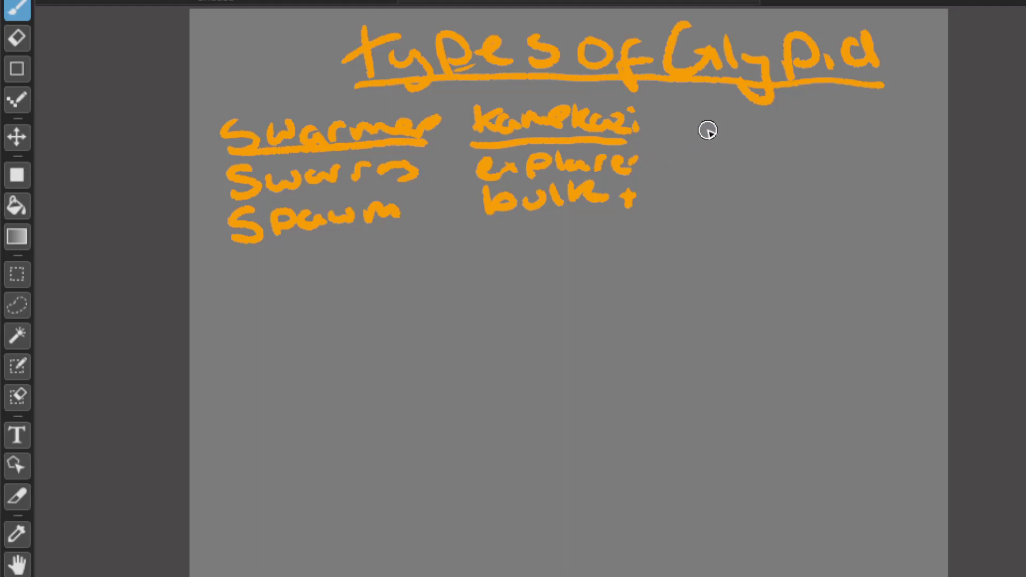
Handwrite a third underlined heading, "Gunt", with "Grunt", "Slasher" and "Gaurd" listed beneath it.
{"action": "mouse_move", "coordinate": [712, 105]}
{"action": "left_mouse_down"}
{"action": "mouse_move", "coordinate": [736, 128]}
{"action": "mouse_move", "coordinate": [804, 135]}
{"action": "mouse_move", "coordinate": [754, 125]}
{"action": "mouse_move", "coordinate": [823, 136]}
{"action": "left_mouse_up"}
{"action": "left_click_drag", "start_coordinate": [697, 143], "coordinate": [837, 142]}
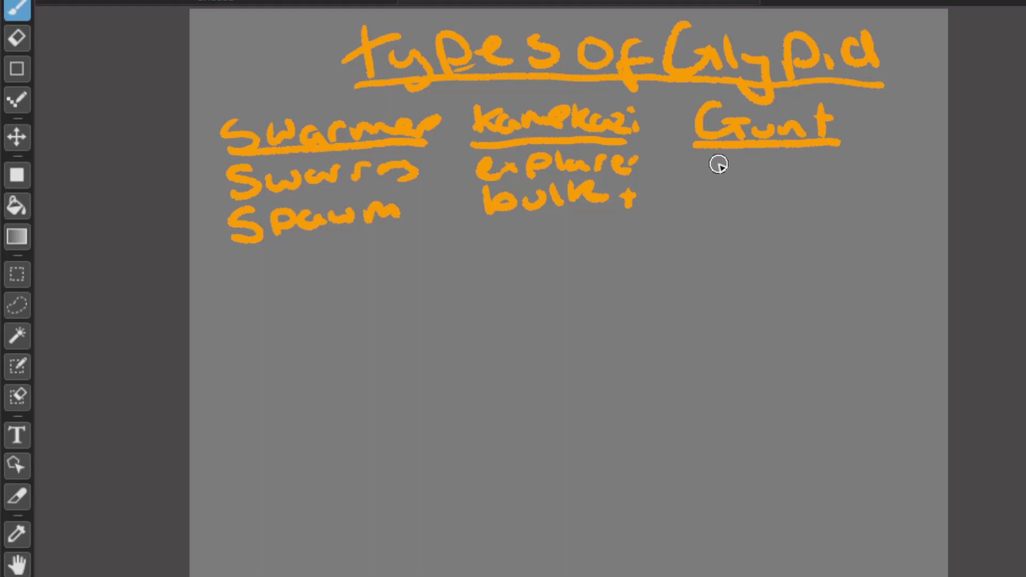
{"action": "mouse_move", "coordinate": [703, 157]}
{"action": "left_mouse_down"}
{"action": "mouse_move", "coordinate": [726, 174]}
{"action": "mouse_move", "coordinate": [714, 169]}
{"action": "mouse_move", "coordinate": [827, 165]}
{"action": "left_mouse_up"}
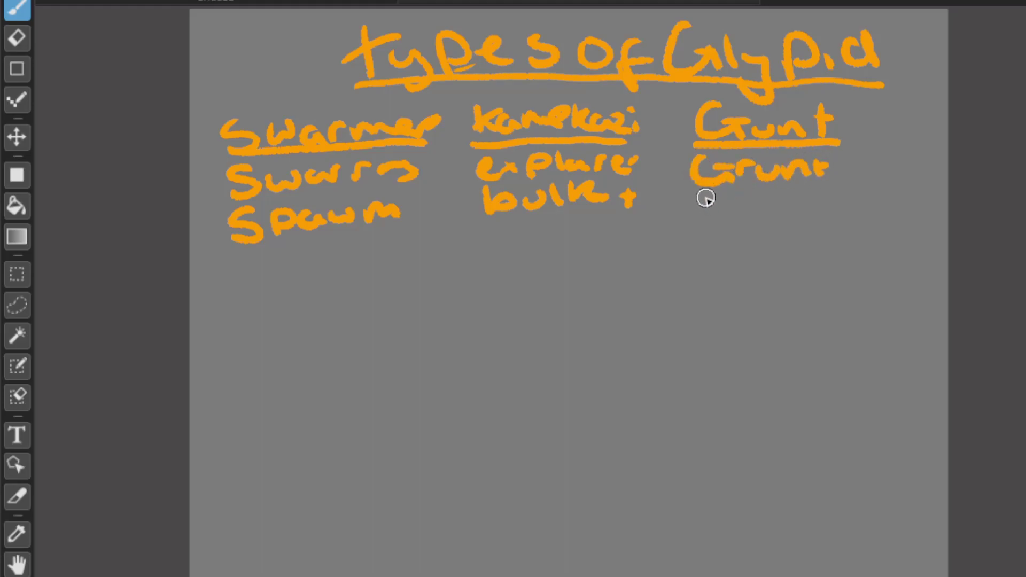
{"action": "mouse_move", "coordinate": [720, 195]}
{"action": "left_mouse_down"}
{"action": "mouse_move", "coordinate": [702, 208]}
{"action": "mouse_move", "coordinate": [830, 207]}
{"action": "left_mouse_up"}
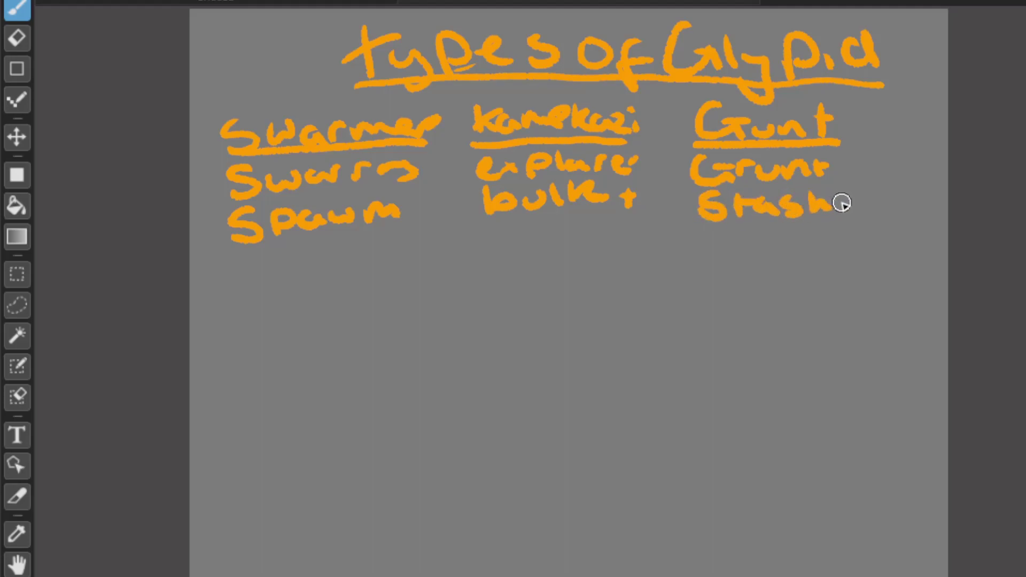
{"action": "left_click_drag", "start_coordinate": [848, 202], "coordinate": [876, 202]}
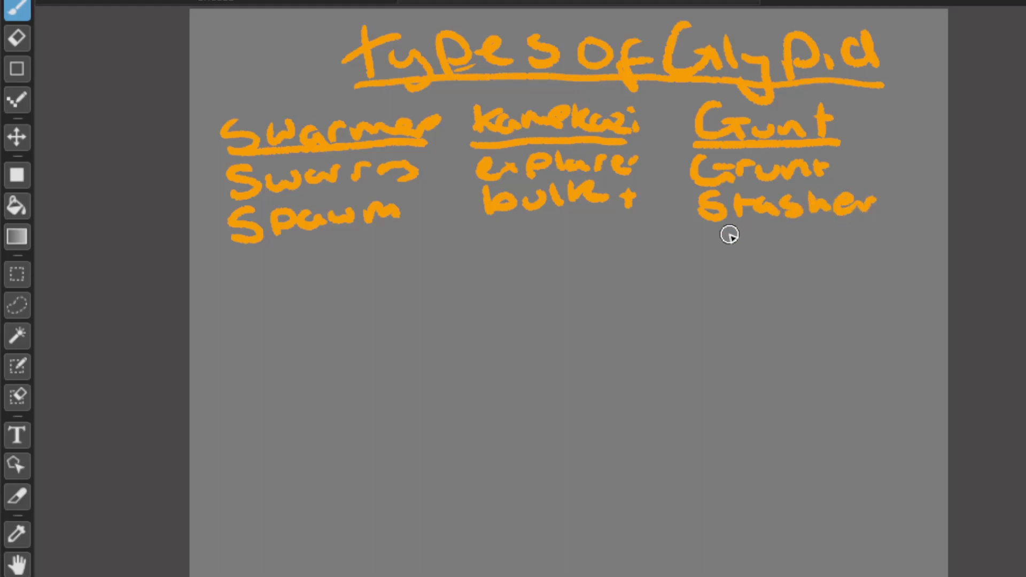
{"action": "mouse_move", "coordinate": [717, 237]}
{"action": "left_mouse_down"}
{"action": "mouse_move", "coordinate": [739, 258]}
{"action": "mouse_move", "coordinate": [729, 242]}
{"action": "mouse_move", "coordinate": [783, 252]}
{"action": "mouse_move", "coordinate": [843, 238]}
{"action": "mouse_move", "coordinate": [835, 226]}
{"action": "mouse_move", "coordinate": [842, 243]}
{"action": "mouse_move", "coordinate": [827, 250]}
{"action": "mouse_move", "coordinate": [838, 228]}
{"action": "left_mouse_up"}
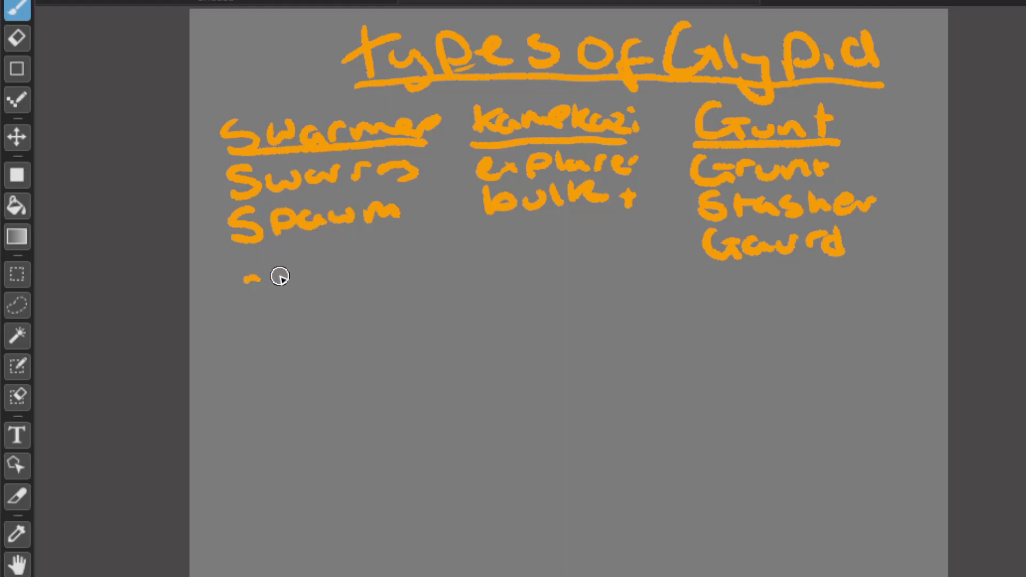
Doodle scattered dashes under the Swarmer list, a spiky burst with crossed eyes under Kamekazi and a small creature under Gaurd.
{"action": "mouse_move", "coordinate": [302, 264]}
{"action": "left_mouse_down"}
{"action": "mouse_move", "coordinate": [352, 269]}
{"action": "mouse_move", "coordinate": [362, 249]}
{"action": "mouse_move", "coordinate": [278, 259]}
{"action": "mouse_move", "coordinate": [346, 239]}
{"action": "mouse_move", "coordinate": [383, 266]}
{"action": "mouse_move", "coordinate": [388, 243]}
{"action": "mouse_move", "coordinate": [327, 279]}
{"action": "left_mouse_up"}
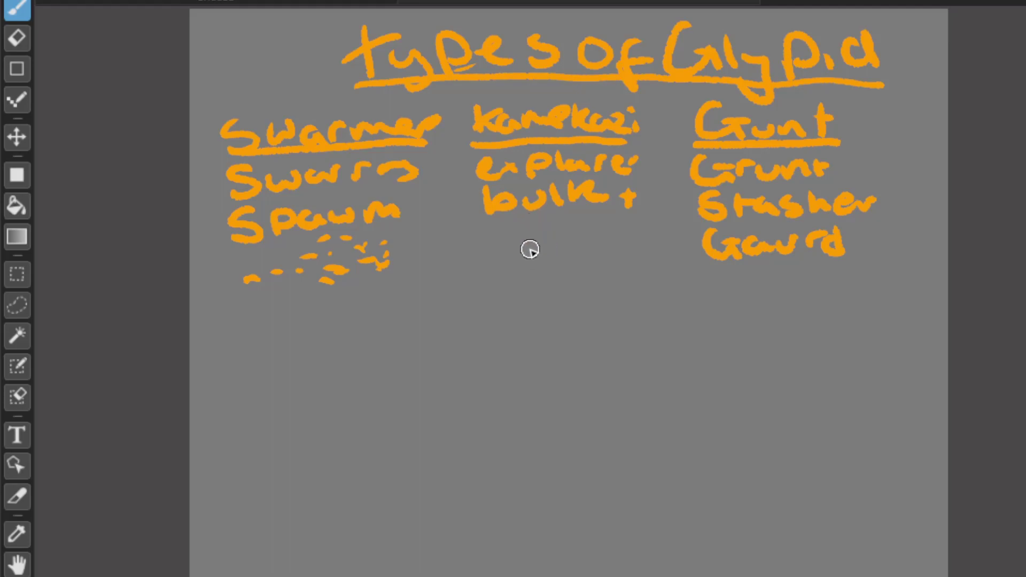
{"action": "mouse_move", "coordinate": [488, 255]}
{"action": "left_mouse_down"}
{"action": "mouse_move", "coordinate": [511, 267]}
{"action": "mouse_move", "coordinate": [488, 272]}
{"action": "mouse_move", "coordinate": [533, 260]}
{"action": "mouse_move", "coordinate": [509, 279]}
{"action": "mouse_move", "coordinate": [540, 268]}
{"action": "mouse_move", "coordinate": [515, 261]}
{"action": "left_mouse_up"}
{"action": "mouse_move", "coordinate": [470, 289]}
{"action": "left_mouse_down"}
{"action": "mouse_move", "coordinate": [461, 257]}
{"action": "mouse_move", "coordinate": [458, 218]}
{"action": "mouse_move", "coordinate": [472, 244]}
{"action": "mouse_move", "coordinate": [477, 211]}
{"action": "mouse_move", "coordinate": [501, 230]}
{"action": "mouse_move", "coordinate": [588, 220]}
{"action": "mouse_move", "coordinate": [568, 257]}
{"action": "mouse_move", "coordinate": [502, 284]}
{"action": "mouse_move", "coordinate": [559, 264]}
{"action": "mouse_move", "coordinate": [556, 275]}
{"action": "mouse_move", "coordinate": [516, 276]}
{"action": "left_mouse_up"}
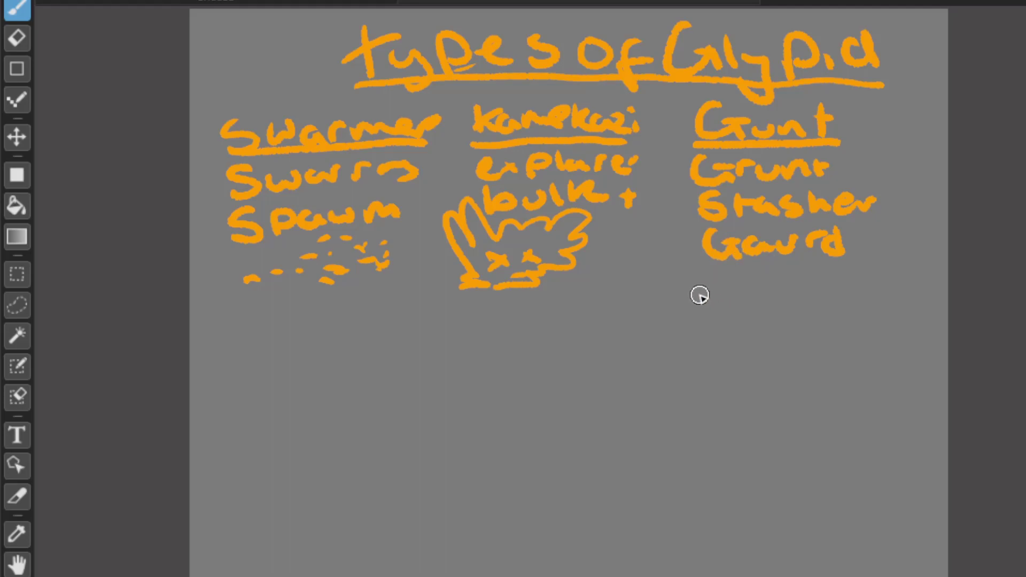
{"action": "mouse_move", "coordinate": [703, 296]}
{"action": "left_mouse_down"}
{"action": "mouse_move", "coordinate": [723, 302]}
{"action": "mouse_move", "coordinate": [692, 305]}
{"action": "mouse_move", "coordinate": [720, 306]}
{"action": "mouse_move", "coordinate": [749, 277]}
{"action": "mouse_move", "coordinate": [744, 298]}
{"action": "mouse_move", "coordinate": [773, 292]}
{"action": "mouse_move", "coordinate": [764, 284]}
{"action": "mouse_move", "coordinate": [776, 271]}
{"action": "mouse_move", "coordinate": [796, 276]}
{"action": "mouse_move", "coordinate": [796, 300]}
{"action": "left_mouse_up"}
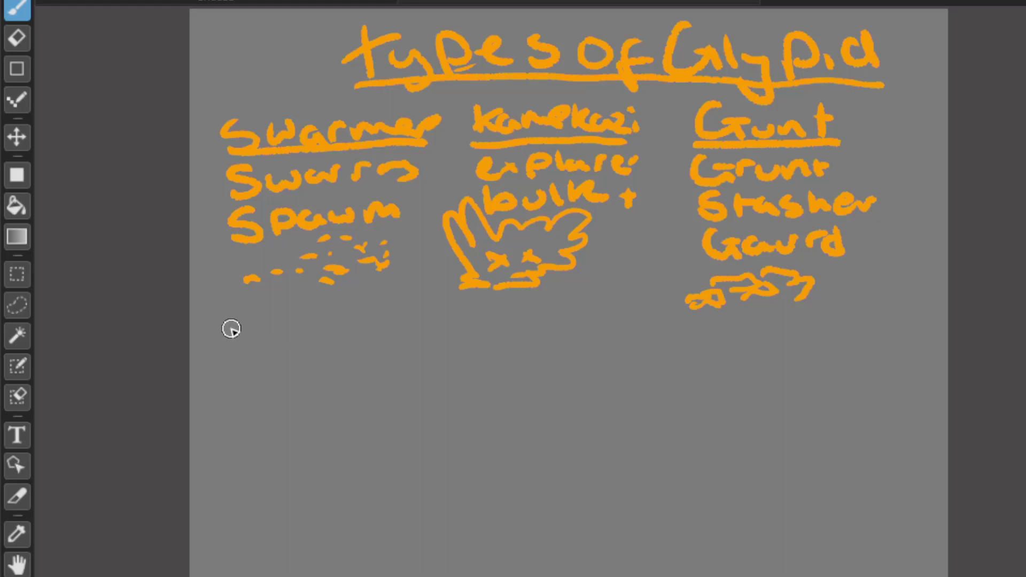
Handwrite the underlined heading "Ceiling" below the Swarmer column.
{"action": "mouse_move", "coordinate": [238, 333]}
{"action": "left_mouse_down"}
{"action": "mouse_move", "coordinate": [237, 369]}
{"action": "mouse_move", "coordinate": [268, 347]}
{"action": "mouse_move", "coordinate": [279, 369]}
{"action": "left_mouse_up"}
{"action": "mouse_move", "coordinate": [301, 327]}
{"action": "left_mouse_down"}
{"action": "mouse_move", "coordinate": [320, 353]}
{"action": "mouse_move", "coordinate": [380, 339]}
{"action": "mouse_move", "coordinate": [367, 378]}
{"action": "left_mouse_up"}
{"action": "left_click", "coordinate": [279, 326]}
{"action": "left_click", "coordinate": [316, 328]}
{"action": "left_click_drag", "start_coordinate": [217, 378], "coordinate": [397, 363]}
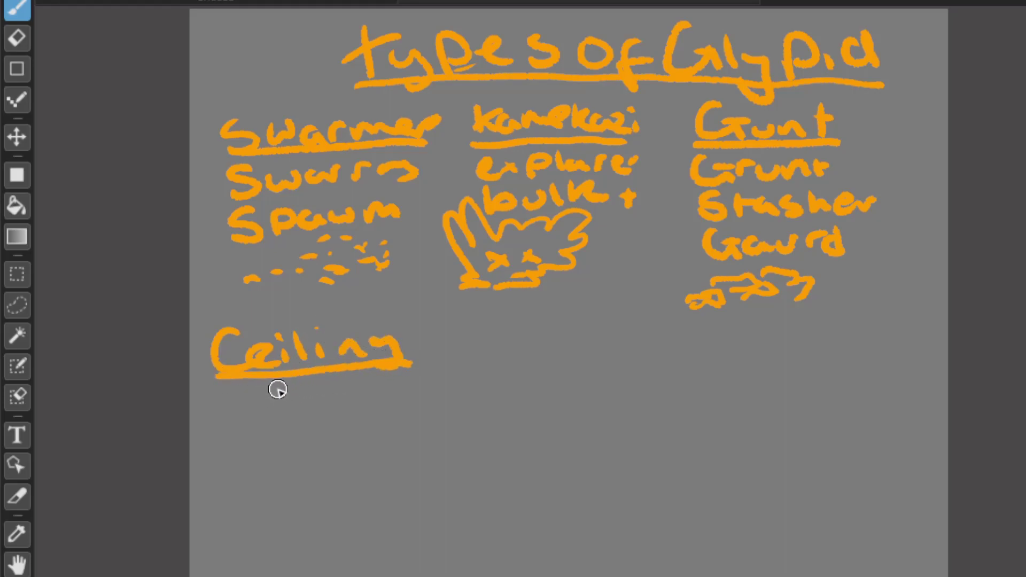
Handwrite "webspitr" and "acid sper" under the Ceiling heading, with "menace" below them between the columns.
{"action": "mouse_move", "coordinate": [223, 398]}
{"action": "left_mouse_down"}
{"action": "mouse_move", "coordinate": [248, 416]}
{"action": "mouse_move", "coordinate": [295, 398]}
{"action": "mouse_move", "coordinate": [309, 413]}
{"action": "mouse_move", "coordinate": [328, 397]}
{"action": "mouse_move", "coordinate": [358, 409]}
{"action": "mouse_move", "coordinate": [359, 389]}
{"action": "mouse_move", "coordinate": [366, 399]}
{"action": "mouse_move", "coordinate": [380, 378]}
{"action": "mouse_move", "coordinate": [418, 397]}
{"action": "left_mouse_up"}
{"action": "left_click", "coordinate": [361, 396]}
{"action": "left_click", "coordinate": [361, 408]}
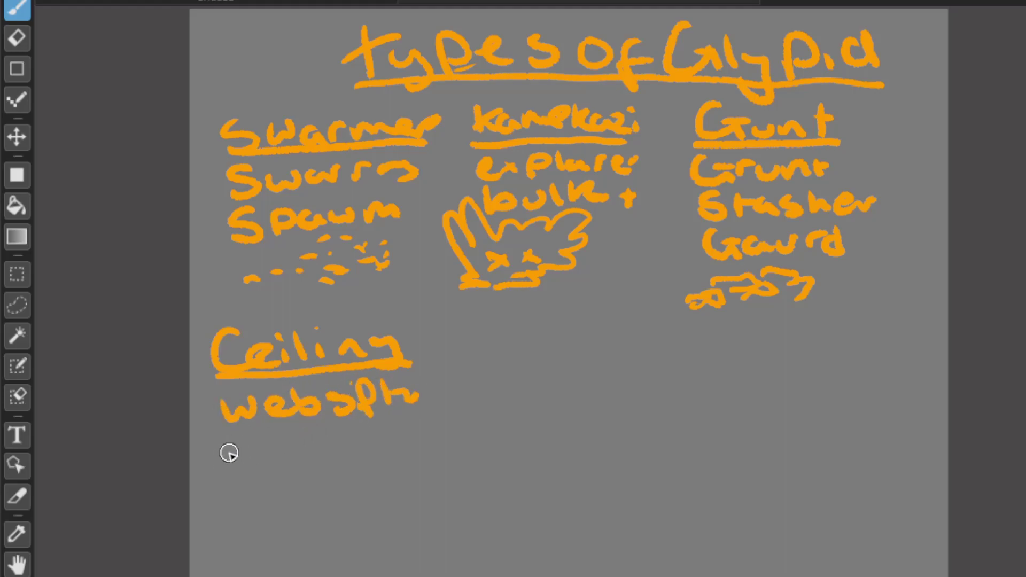
{"action": "mouse_move", "coordinate": [229, 453]}
{"action": "left_mouse_down"}
{"action": "mouse_move", "coordinate": [277, 460]}
{"action": "mouse_move", "coordinate": [273, 435]}
{"action": "mouse_move", "coordinate": [315, 460]}
{"action": "left_mouse_up"}
{"action": "left_click", "coordinate": [269, 433]}
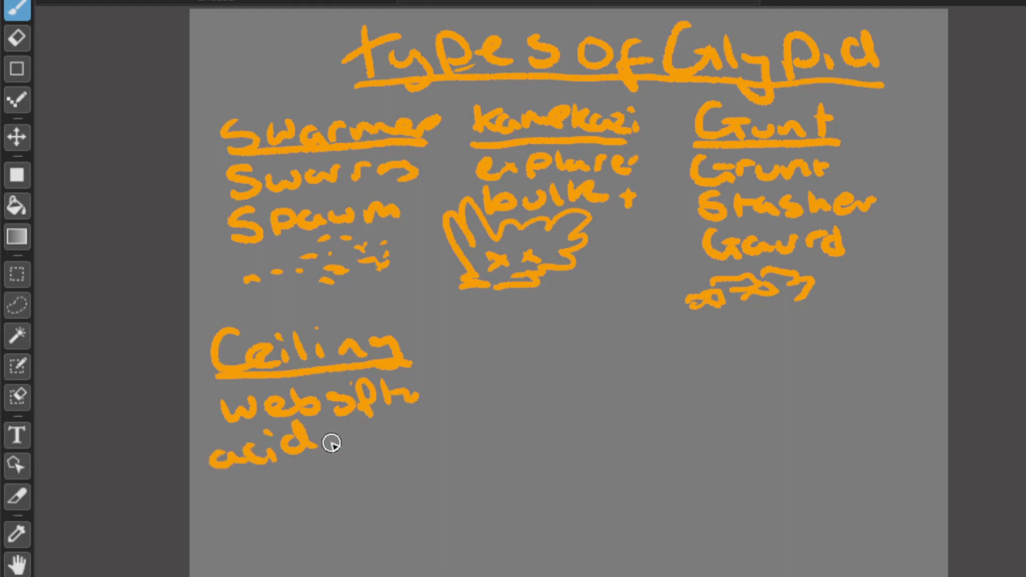
{"action": "mouse_move", "coordinate": [351, 429]}
{"action": "left_mouse_down"}
{"action": "mouse_move", "coordinate": [340, 457]}
{"action": "mouse_move", "coordinate": [364, 447]}
{"action": "mouse_move", "coordinate": [374, 426]}
{"action": "mouse_move", "coordinate": [392, 439]}
{"action": "mouse_move", "coordinate": [418, 436]}
{"action": "left_mouse_up"}
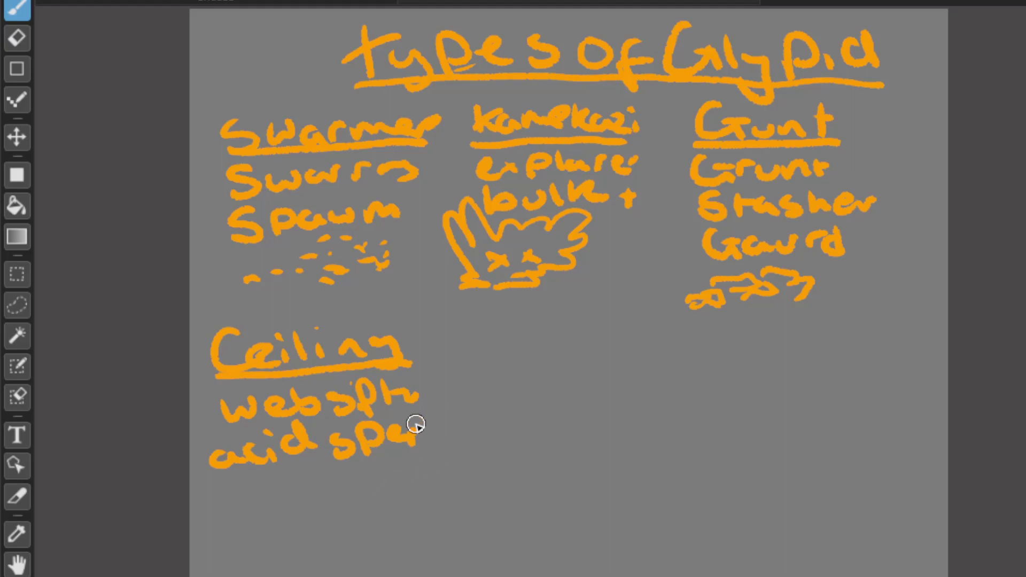
{"action": "mouse_move", "coordinate": [350, 497]}
{"action": "left_mouse_down"}
{"action": "mouse_move", "coordinate": [392, 489]}
{"action": "mouse_move", "coordinate": [443, 508]}
{"action": "mouse_move", "coordinate": [446, 492]}
{"action": "mouse_move", "coordinate": [467, 504]}
{"action": "mouse_move", "coordinate": [511, 494]}
{"action": "left_mouse_up"}
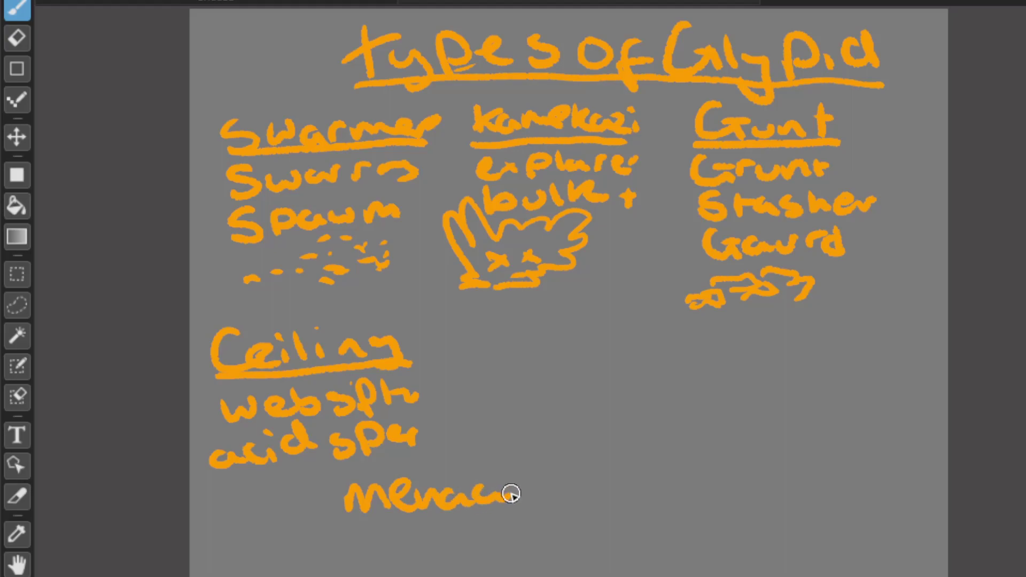
Handwrite the underlined heading "Meaty" beside the Ceiling column, with "Preatorns" and "Opperser" listed beneath it.
{"action": "mouse_move", "coordinate": [458, 331]}
{"action": "left_mouse_down"}
{"action": "mouse_move", "coordinate": [552, 337]}
{"action": "mouse_move", "coordinate": [587, 326]}
{"action": "mouse_move", "coordinate": [609, 342]}
{"action": "left_mouse_up"}
{"action": "left_click_drag", "start_coordinate": [457, 356], "coordinate": [614, 350]}
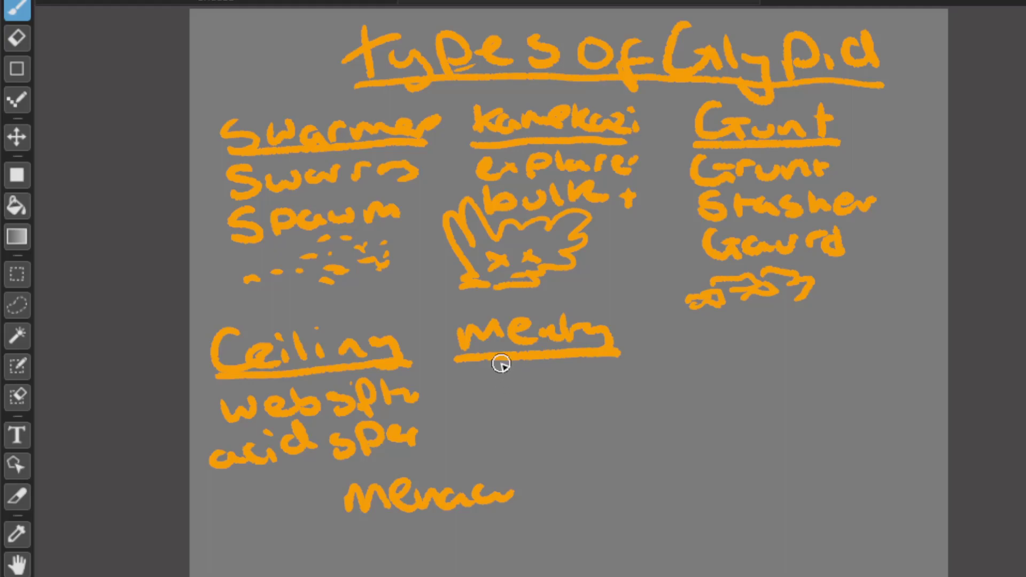
{"action": "mouse_move", "coordinate": [449, 388]}
{"action": "left_mouse_down"}
{"action": "mouse_move", "coordinate": [538, 389]}
{"action": "mouse_move", "coordinate": [545, 371]}
{"action": "mouse_move", "coordinate": [566, 386]}
{"action": "mouse_move", "coordinate": [626, 391]}
{"action": "left_mouse_up"}
{"action": "mouse_move", "coordinate": [471, 422]}
{"action": "left_mouse_down"}
{"action": "mouse_move", "coordinate": [497, 445]}
{"action": "mouse_move", "coordinate": [601, 428]}
{"action": "left_mouse_up"}
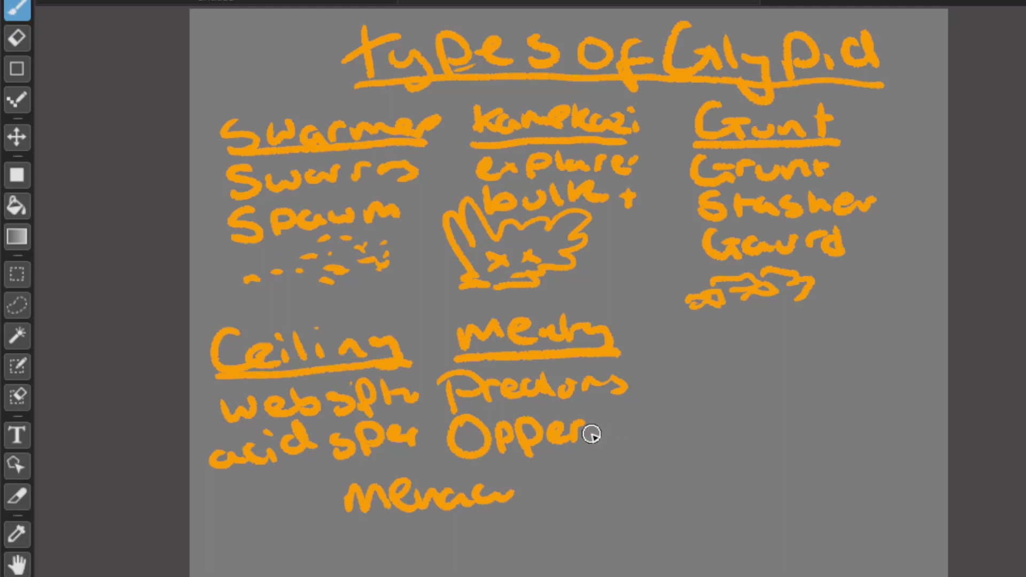
{"action": "left_click_drag", "start_coordinate": [593, 429], "coordinate": [644, 422]}
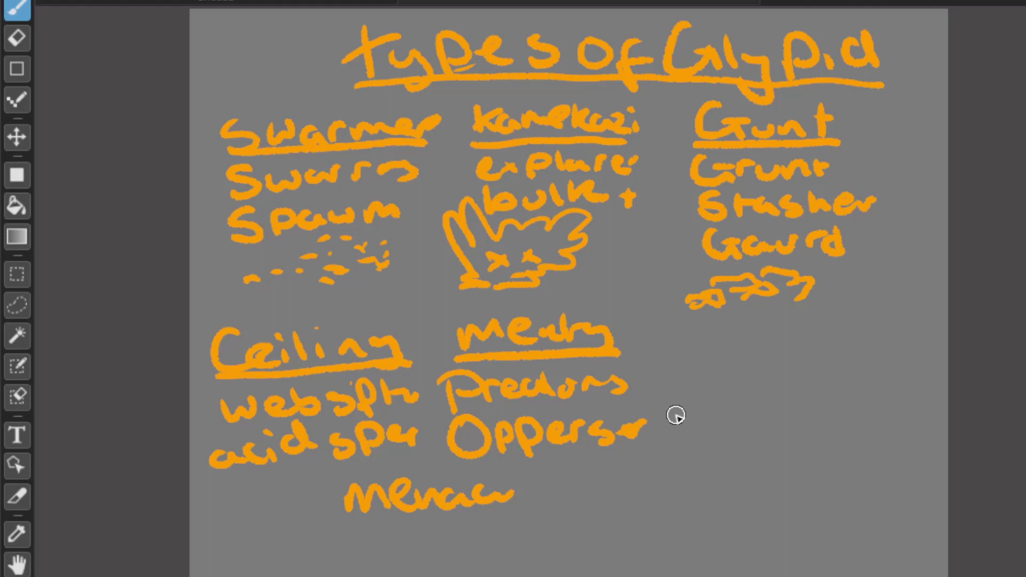
Handwrite the underlined heading "Spawner" below the Gunt column, with "broodnex" listed beneath it.
{"action": "mouse_move", "coordinate": [701, 330]}
{"action": "left_mouse_down"}
{"action": "mouse_move", "coordinate": [699, 362]}
{"action": "mouse_move", "coordinate": [744, 350]}
{"action": "left_mouse_up"}
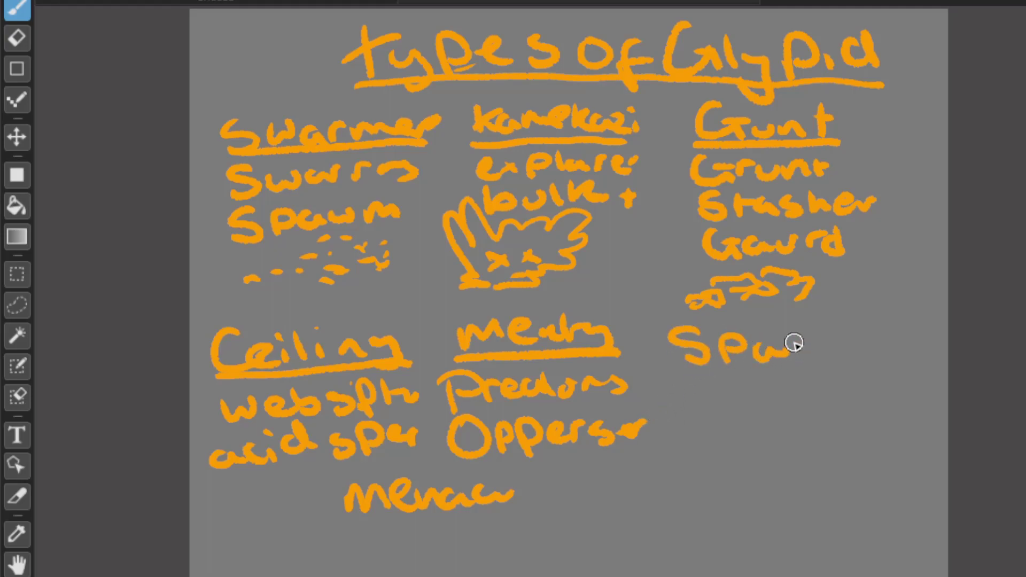
{"action": "mouse_move", "coordinate": [771, 354]}
{"action": "left_mouse_down"}
{"action": "mouse_move", "coordinate": [905, 351]}
{"action": "mouse_move", "coordinate": [911, 342]}
{"action": "left_mouse_up"}
{"action": "left_click_drag", "start_coordinate": [686, 377], "coordinate": [903, 372]}
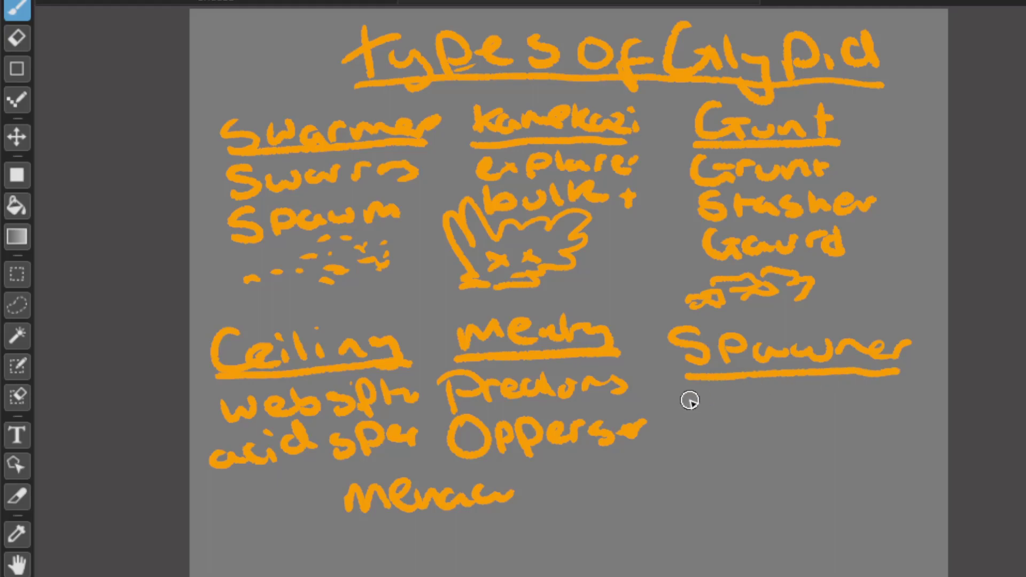
{"action": "mouse_move", "coordinate": [674, 404]}
{"action": "left_mouse_down"}
{"action": "mouse_move", "coordinate": [698, 431]}
{"action": "mouse_move", "coordinate": [717, 415]}
{"action": "mouse_move", "coordinate": [812, 426]}
{"action": "mouse_move", "coordinate": [859, 409]}
{"action": "mouse_move", "coordinate": [914, 420]}
{"action": "left_mouse_up"}
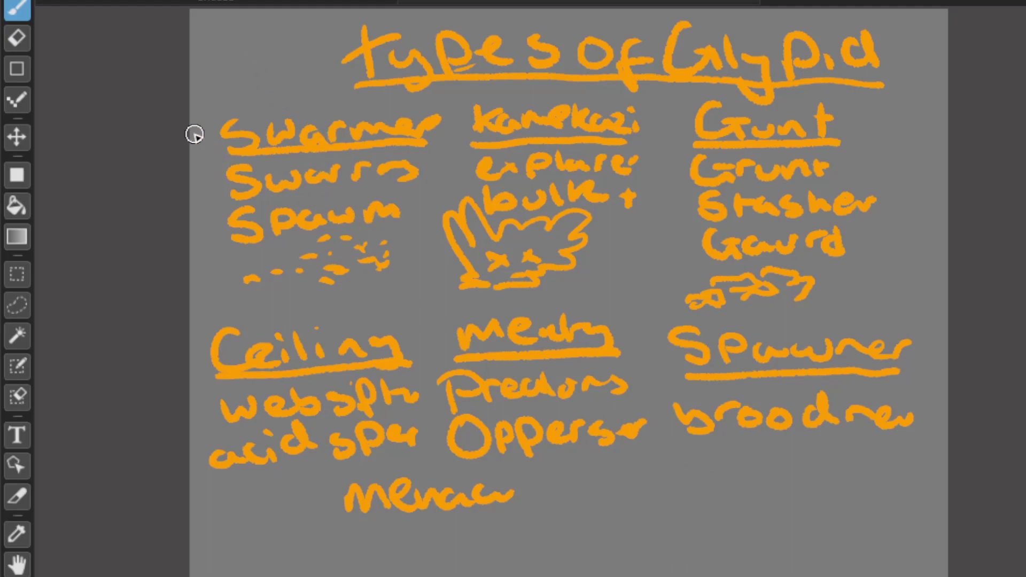
Erase all six columns of headings, lists and doodles, keeping only the underlined title.
{"action": "left_click", "coordinate": [24, 39]}
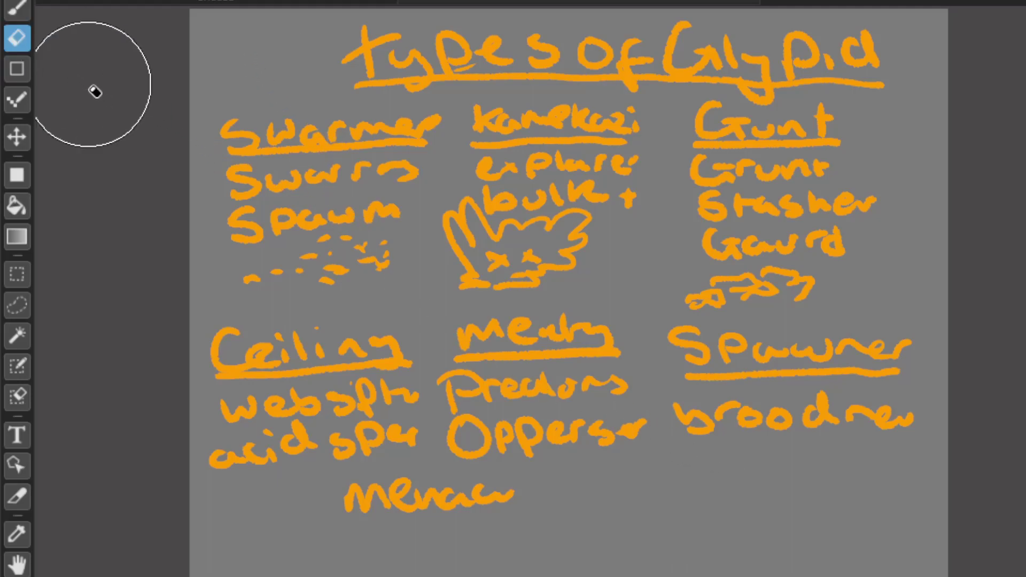
{"action": "mouse_move", "coordinate": [259, 295]}
{"action": "left_mouse_down"}
{"action": "mouse_move", "coordinate": [265, 437]}
{"action": "mouse_move", "coordinate": [224, 383]}
{"action": "mouse_move", "coordinate": [562, 339]}
{"action": "mouse_move", "coordinate": [559, 449]}
{"action": "mouse_move", "coordinate": [362, 500]}
{"action": "mouse_move", "coordinate": [497, 369]}
{"action": "left_mouse_up"}
{"action": "mouse_move", "coordinate": [385, 289]}
{"action": "left_mouse_down"}
{"action": "mouse_move", "coordinate": [270, 207]}
{"action": "mouse_move", "coordinate": [234, 156]}
{"action": "mouse_move", "coordinate": [465, 135]}
{"action": "mouse_move", "coordinate": [392, 163]}
{"action": "mouse_move", "coordinate": [499, 126]}
{"action": "mouse_move", "coordinate": [572, 141]}
{"action": "mouse_move", "coordinate": [554, 128]}
{"action": "mouse_move", "coordinate": [788, 135]}
{"action": "mouse_move", "coordinate": [440, 227]}
{"action": "mouse_move", "coordinate": [614, 162]}
{"action": "mouse_move", "coordinate": [522, 352]}
{"action": "mouse_move", "coordinate": [818, 171]}
{"action": "mouse_move", "coordinate": [684, 354]}
{"action": "mouse_move", "coordinate": [836, 263]}
{"action": "mouse_move", "coordinate": [796, 400]}
{"action": "mouse_move", "coordinate": [834, 405]}
{"action": "mouse_move", "coordinate": [902, 374]}
{"action": "mouse_move", "coordinate": [834, 194]}
{"action": "mouse_move", "coordinate": [827, 134]}
{"action": "left_mouse_up"}
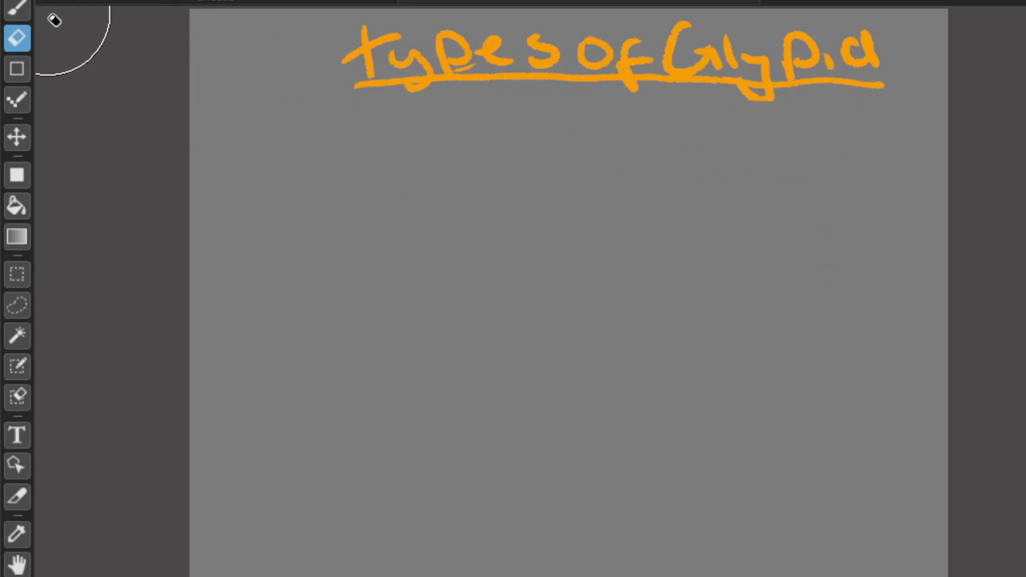
Handwrite the underlined heading "Boss" below the title, with "Arbolest" and "lacerator" listed beneath it.
{"action": "left_click", "coordinate": [28, 8]}
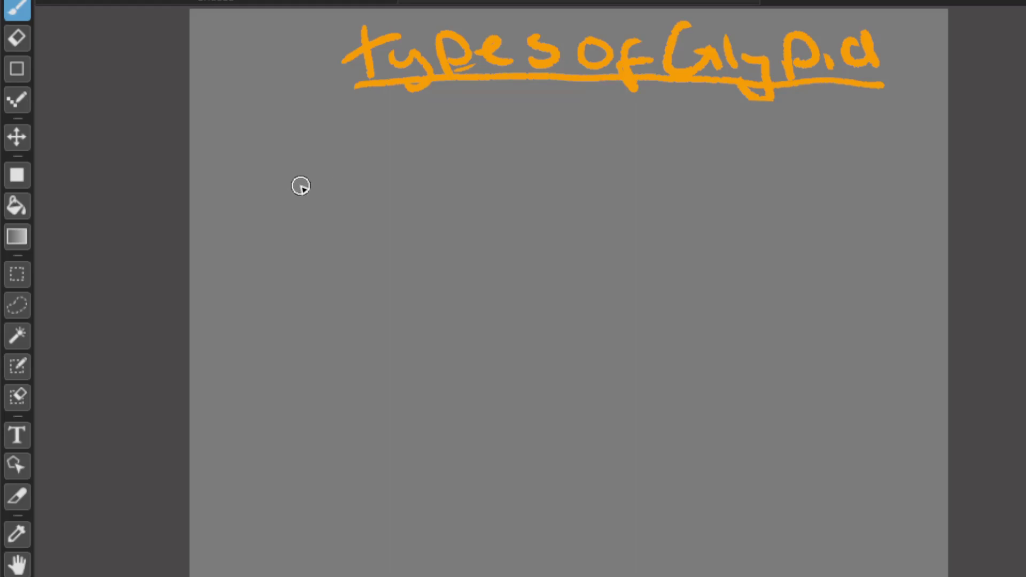
{"action": "mouse_move", "coordinate": [265, 140]}
{"action": "left_mouse_down"}
{"action": "mouse_move", "coordinate": [261, 167]}
{"action": "mouse_move", "coordinate": [326, 156]}
{"action": "mouse_move", "coordinate": [267, 170]}
{"action": "left_mouse_up"}
{"action": "mouse_move", "coordinate": [357, 150]}
{"action": "left_mouse_down"}
{"action": "mouse_move", "coordinate": [352, 165]}
{"action": "mouse_move", "coordinate": [368, 150]}
{"action": "left_mouse_up"}
{"action": "left_click_drag", "start_coordinate": [390, 146], "coordinate": [398, 167]}
{"action": "mouse_move", "coordinate": [428, 146]}
{"action": "left_mouse_down"}
{"action": "mouse_move", "coordinate": [451, 151]}
{"action": "mouse_move", "coordinate": [457, 165]}
{"action": "left_mouse_up"}
{"action": "left_click_drag", "start_coordinate": [257, 191], "coordinate": [463, 165]}
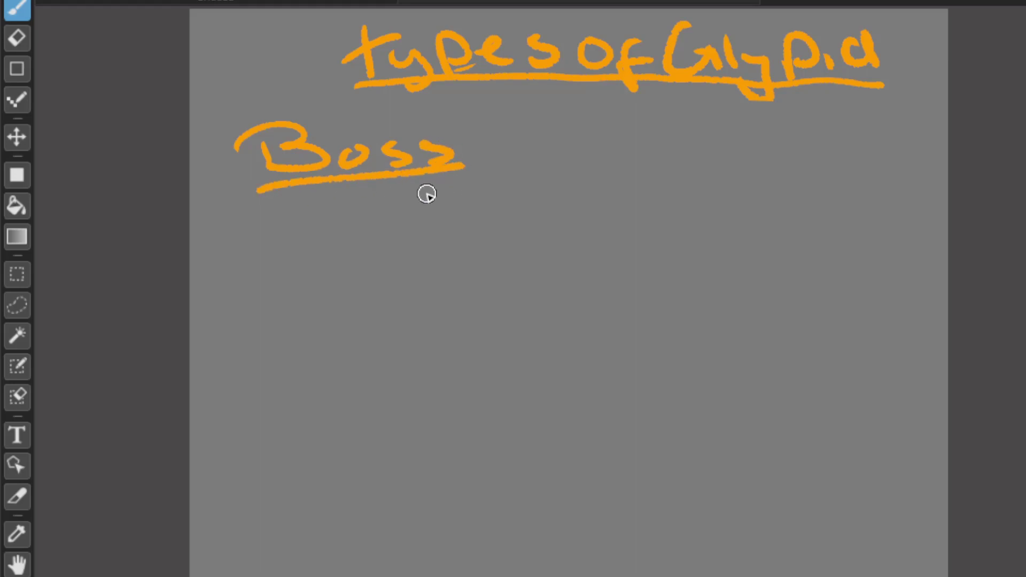
{"action": "left_click_drag", "start_coordinate": [243, 220], "coordinate": [247, 264]}
{"action": "mouse_move", "coordinate": [245, 240]}
{"action": "left_mouse_down"}
{"action": "mouse_move", "coordinate": [275, 257]}
{"action": "mouse_move", "coordinate": [275, 239]}
{"action": "mouse_move", "coordinate": [297, 244]}
{"action": "mouse_move", "coordinate": [312, 213]}
{"action": "mouse_move", "coordinate": [397, 236]}
{"action": "mouse_move", "coordinate": [441, 216]}
{"action": "mouse_move", "coordinate": [471, 226]}
{"action": "left_mouse_up"}
{"action": "left_click_drag", "start_coordinate": [459, 218], "coordinate": [487, 211]}
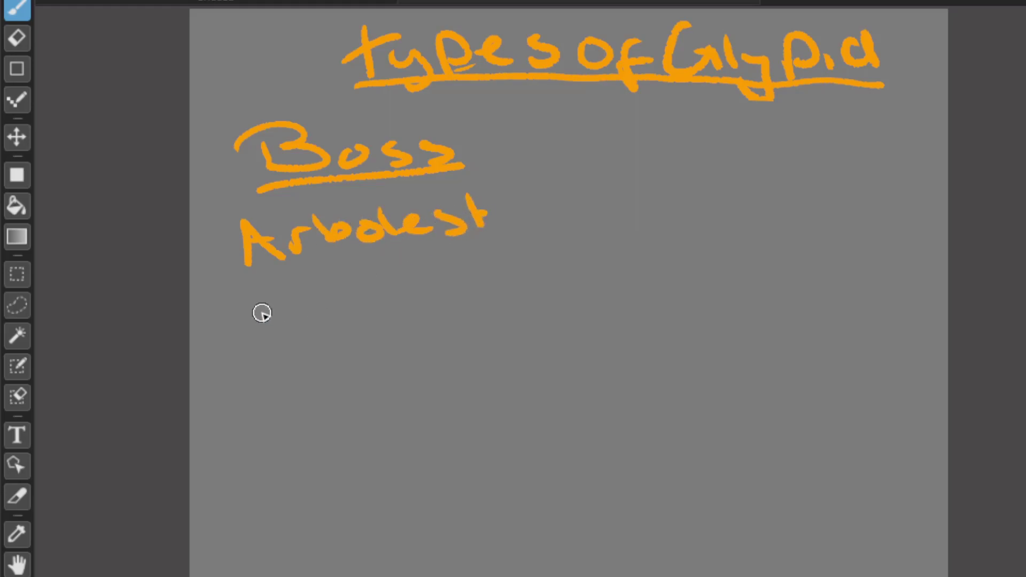
{"action": "mouse_move", "coordinate": [269, 288]}
{"action": "left_mouse_down"}
{"action": "mouse_move", "coordinate": [297, 321]}
{"action": "mouse_move", "coordinate": [360, 300]}
{"action": "mouse_move", "coordinate": [387, 304]}
{"action": "mouse_move", "coordinate": [392, 290]}
{"action": "mouse_move", "coordinate": [434, 299]}
{"action": "mouse_move", "coordinate": [455, 263]}
{"action": "mouse_move", "coordinate": [488, 297]}
{"action": "mouse_move", "coordinate": [508, 282]}
{"action": "left_mouse_up"}
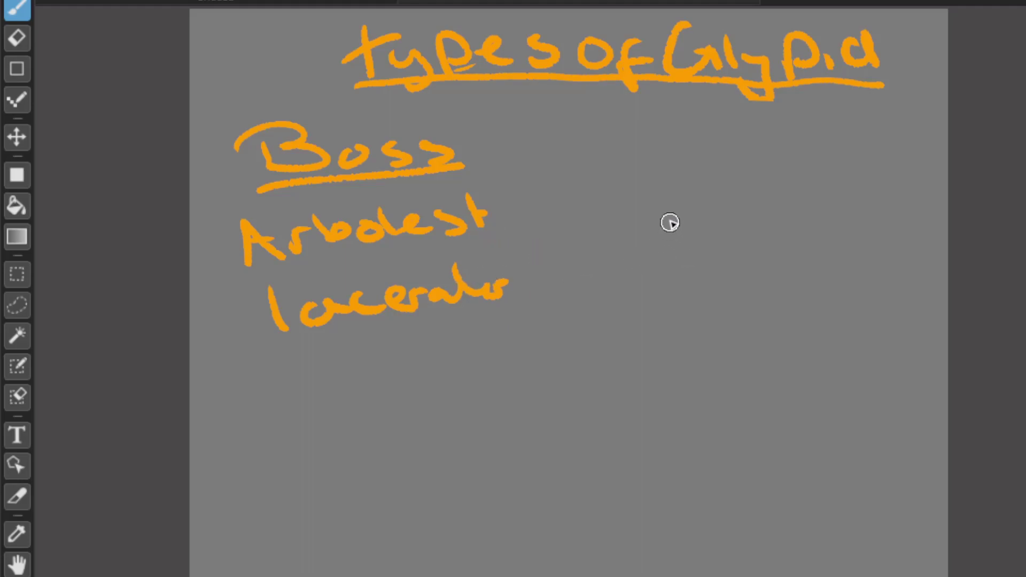
Handwrite "hivegaurd" under an underlined "Spawner" heading beside Boss, and "Dreadspawn" below and between both columns.
{"action": "mouse_move", "coordinate": [621, 160]}
{"action": "left_mouse_down"}
{"action": "mouse_move", "coordinate": [634, 209]}
{"action": "mouse_move", "coordinate": [669, 218]}
{"action": "mouse_move", "coordinate": [770, 185]}
{"action": "mouse_move", "coordinate": [800, 220]}
{"action": "mouse_move", "coordinate": [815, 195]}
{"action": "mouse_move", "coordinate": [848, 193]}
{"action": "left_mouse_up"}
{"action": "mouse_move", "coordinate": [674, 110]}
{"action": "left_mouse_down"}
{"action": "mouse_move", "coordinate": [666, 123]}
{"action": "mouse_move", "coordinate": [744, 137]}
{"action": "mouse_move", "coordinate": [838, 134]}
{"action": "left_mouse_up"}
{"action": "mouse_move", "coordinate": [644, 144]}
{"action": "left_mouse_down"}
{"action": "mouse_move", "coordinate": [772, 143]}
{"action": "mouse_move", "coordinate": [878, 118]}
{"action": "left_mouse_up"}
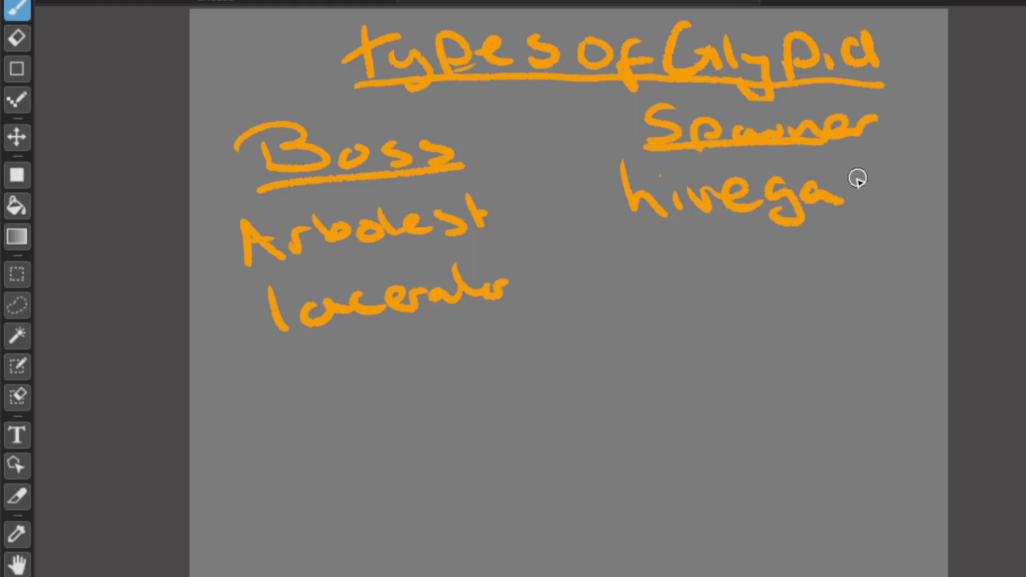
{"action": "left_click_drag", "start_coordinate": [879, 181], "coordinate": [921, 196]}
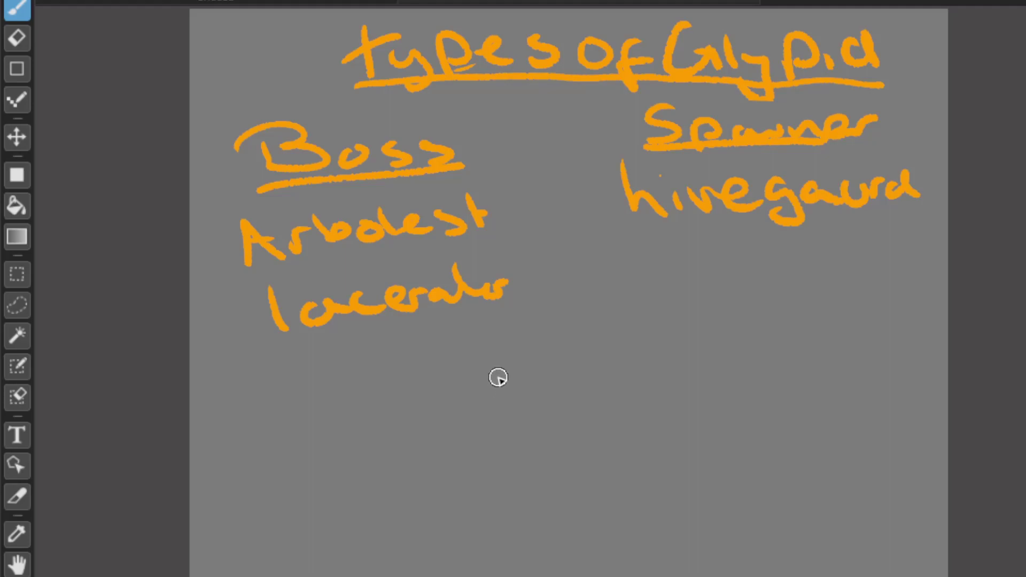
{"action": "mouse_move", "coordinate": [449, 356]}
{"action": "left_mouse_down"}
{"action": "mouse_move", "coordinate": [459, 398]}
{"action": "mouse_move", "coordinate": [461, 340]}
{"action": "mouse_move", "coordinate": [478, 373]}
{"action": "mouse_move", "coordinate": [504, 359]}
{"action": "mouse_move", "coordinate": [565, 374]}
{"action": "mouse_move", "coordinate": [626, 357]}
{"action": "mouse_move", "coordinate": [659, 378]}
{"action": "mouse_move", "coordinate": [660, 359]}
{"action": "mouse_move", "coordinate": [706, 350]}
{"action": "left_mouse_up"}
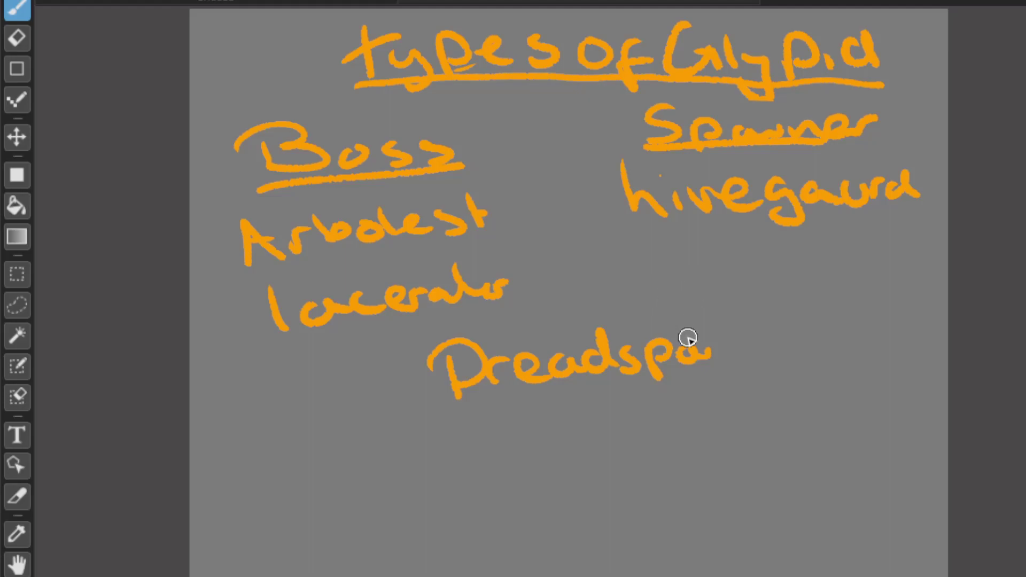
{"action": "left_click_drag", "start_coordinate": [709, 345], "coordinate": [770, 351]}
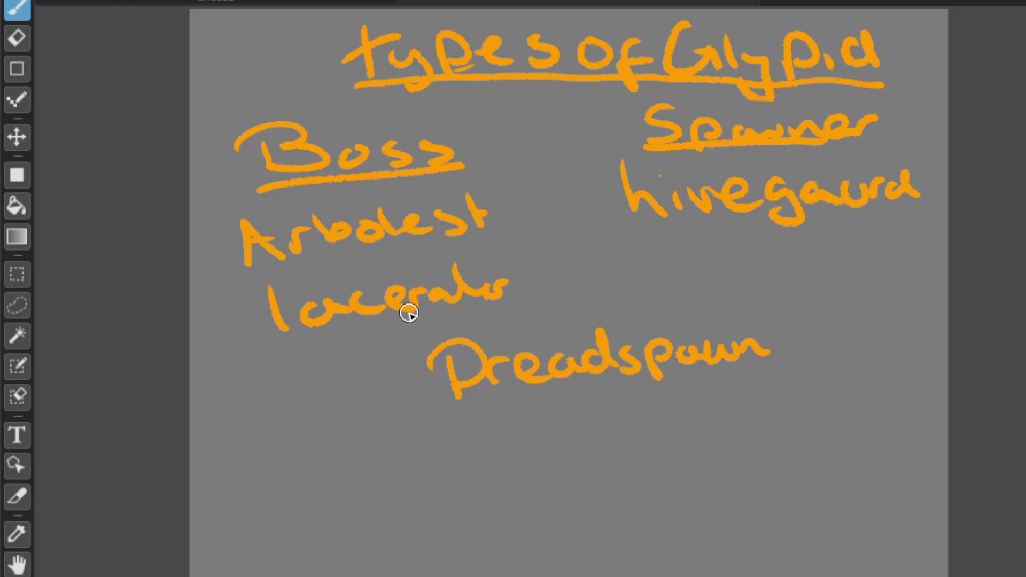
Erase the Boss and Spawner columns and "Dreadspawn" from beneath the title.
{"action": "left_click", "coordinate": [22, 39]}
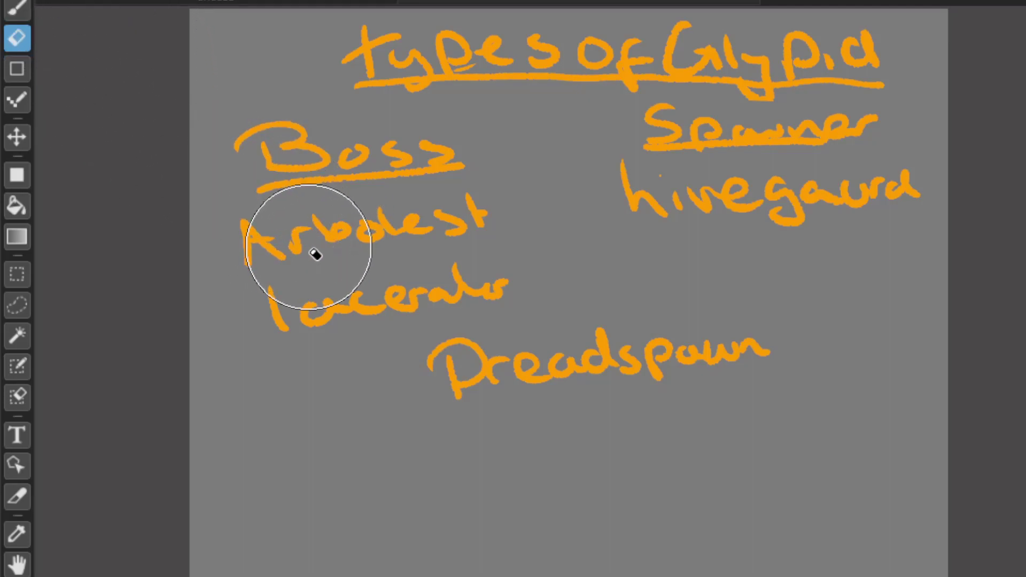
{"action": "mouse_move", "coordinate": [318, 267]}
{"action": "left_mouse_down"}
{"action": "mouse_move", "coordinate": [270, 214]}
{"action": "mouse_move", "coordinate": [308, 167]}
{"action": "mouse_move", "coordinate": [368, 221]}
{"action": "mouse_move", "coordinate": [312, 154]}
{"action": "mouse_move", "coordinate": [265, 137]}
{"action": "mouse_move", "coordinate": [354, 160]}
{"action": "mouse_move", "coordinate": [444, 158]}
{"action": "left_mouse_up"}
{"action": "mouse_move", "coordinate": [285, 323]}
{"action": "left_mouse_down"}
{"action": "mouse_move", "coordinate": [428, 192]}
{"action": "mouse_move", "coordinate": [486, 191]}
{"action": "mouse_move", "coordinate": [503, 317]}
{"action": "mouse_move", "coordinate": [477, 394]}
{"action": "mouse_move", "coordinate": [486, 403]}
{"action": "mouse_move", "coordinate": [505, 369]}
{"action": "mouse_move", "coordinate": [660, 342]}
{"action": "mouse_move", "coordinate": [621, 287]}
{"action": "mouse_move", "coordinate": [790, 238]}
{"action": "mouse_move", "coordinate": [604, 218]}
{"action": "mouse_move", "coordinate": [817, 203]}
{"action": "mouse_move", "coordinate": [660, 185]}
{"action": "mouse_move", "coordinate": [763, 137]}
{"action": "mouse_move", "coordinate": [654, 131]}
{"action": "mouse_move", "coordinate": [667, 125]}
{"action": "mouse_move", "coordinate": [678, 138]}
{"action": "mouse_move", "coordinate": [615, 177]}
{"action": "mouse_move", "coordinate": [848, 146]}
{"action": "mouse_move", "coordinate": [820, 137]}
{"action": "mouse_move", "coordinate": [805, 137]}
{"action": "mouse_move", "coordinate": [911, 190]}
{"action": "left_mouse_up"}
Handwrite the underlined heading "buffer" below the title, with "Warden" listed beneath it.
{"action": "left_click", "coordinate": [17, 8]}
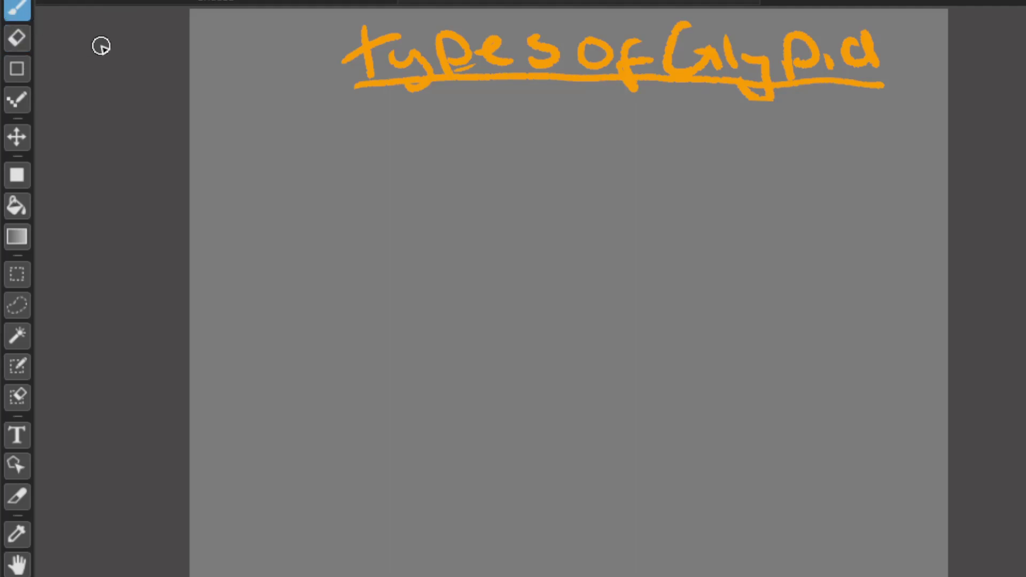
{"action": "mouse_move", "coordinate": [317, 150]}
{"action": "left_mouse_down"}
{"action": "mouse_move", "coordinate": [354, 165]}
{"action": "mouse_move", "coordinate": [348, 185]}
{"action": "left_mouse_up"}
{"action": "mouse_move", "coordinate": [394, 157]}
{"action": "left_mouse_down"}
{"action": "mouse_move", "coordinate": [396, 169]}
{"action": "mouse_move", "coordinate": [415, 174]}
{"action": "left_mouse_up"}
{"action": "mouse_move", "coordinate": [447, 150]}
{"action": "left_mouse_down"}
{"action": "mouse_move", "coordinate": [439, 159]}
{"action": "mouse_move", "coordinate": [479, 144]}
{"action": "mouse_move", "coordinate": [502, 160]}
{"action": "mouse_move", "coordinate": [564, 139]}
{"action": "left_mouse_up"}
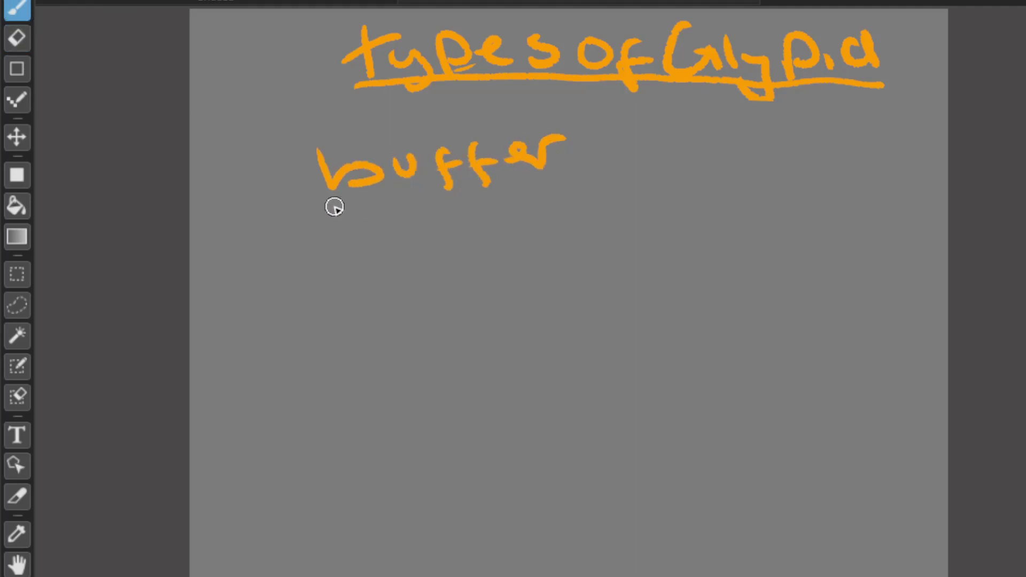
{"action": "left_click_drag", "start_coordinate": [324, 206], "coordinate": [568, 168]}
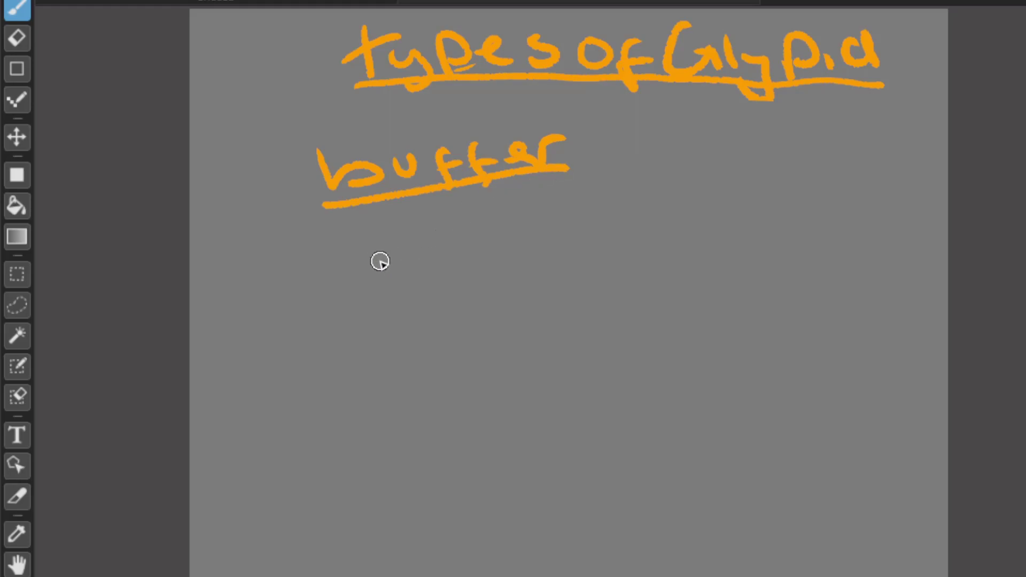
{"action": "mouse_move", "coordinate": [322, 239]}
{"action": "left_mouse_down"}
{"action": "mouse_move", "coordinate": [349, 274]}
{"action": "mouse_move", "coordinate": [381, 235]}
{"action": "left_mouse_up"}
{"action": "mouse_move", "coordinate": [420, 247]}
{"action": "left_mouse_down"}
{"action": "mouse_move", "coordinate": [408, 245]}
{"action": "mouse_move", "coordinate": [457, 268]}
{"action": "mouse_move", "coordinate": [488, 243]}
{"action": "mouse_move", "coordinate": [649, 259]}
{"action": "left_mouse_up"}
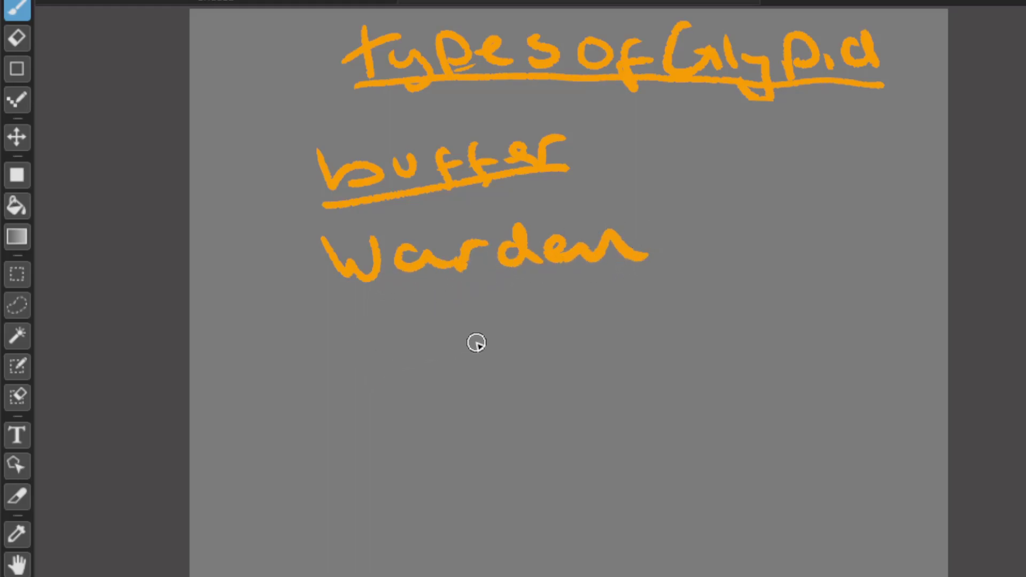
Draw a question mark beneath "Warden" and erase it.
{"action": "left_click_drag", "start_coordinate": [446, 323], "coordinate": [476, 339]}
{"action": "left_click", "coordinate": [484, 368]}
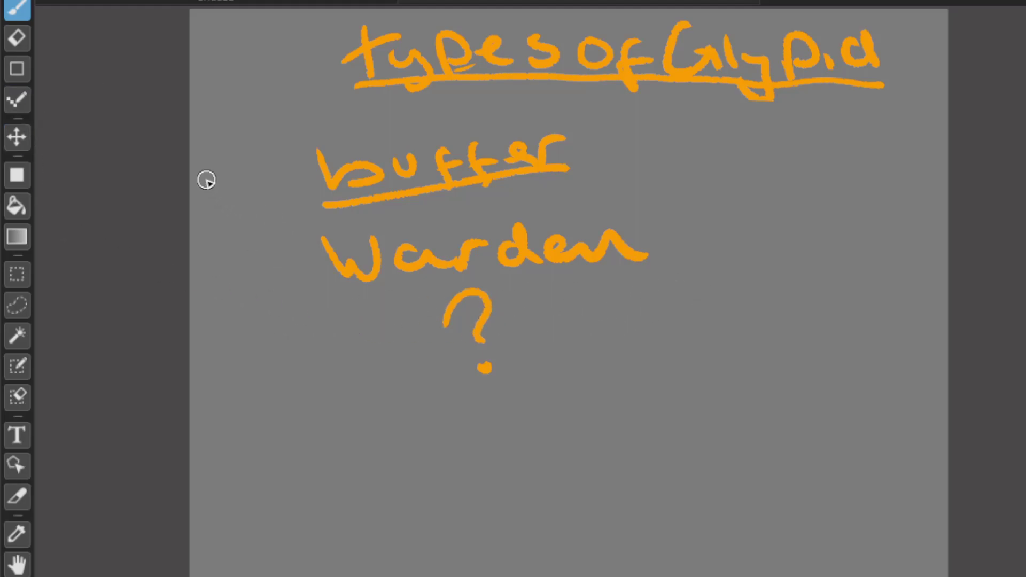
{"action": "left_click", "coordinate": [28, 42]}
{"action": "mouse_move", "coordinate": [451, 327]}
{"action": "left_mouse_down"}
{"action": "mouse_move", "coordinate": [511, 313]}
{"action": "mouse_move", "coordinate": [520, 350]}
{"action": "mouse_move", "coordinate": [504, 378]}
{"action": "left_mouse_up"}
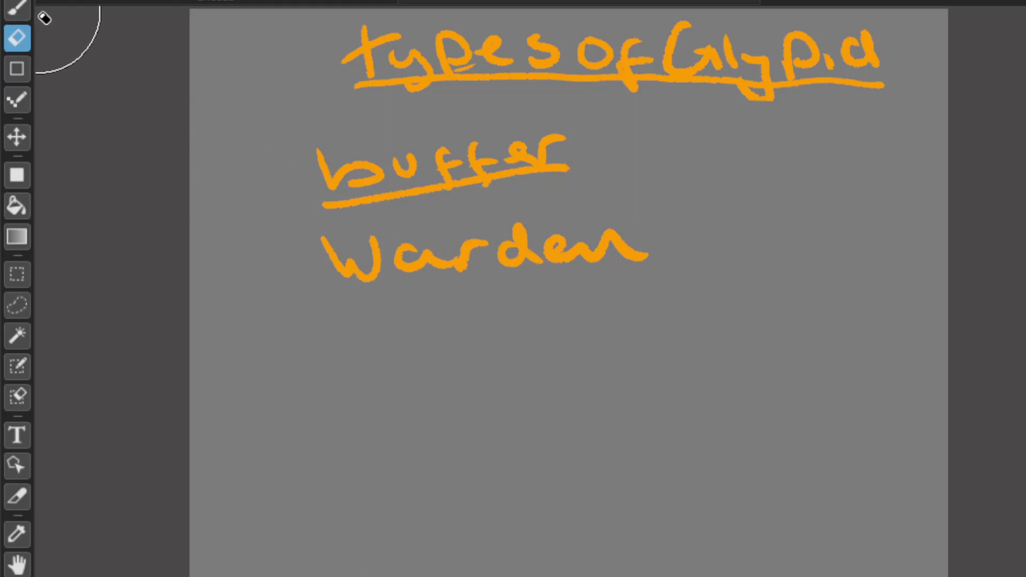
Doodle a creature below "Warden" with a tall striped hat, a zigzag-toothed body and long curved legs.
{"action": "left_click", "coordinate": [17, 9]}
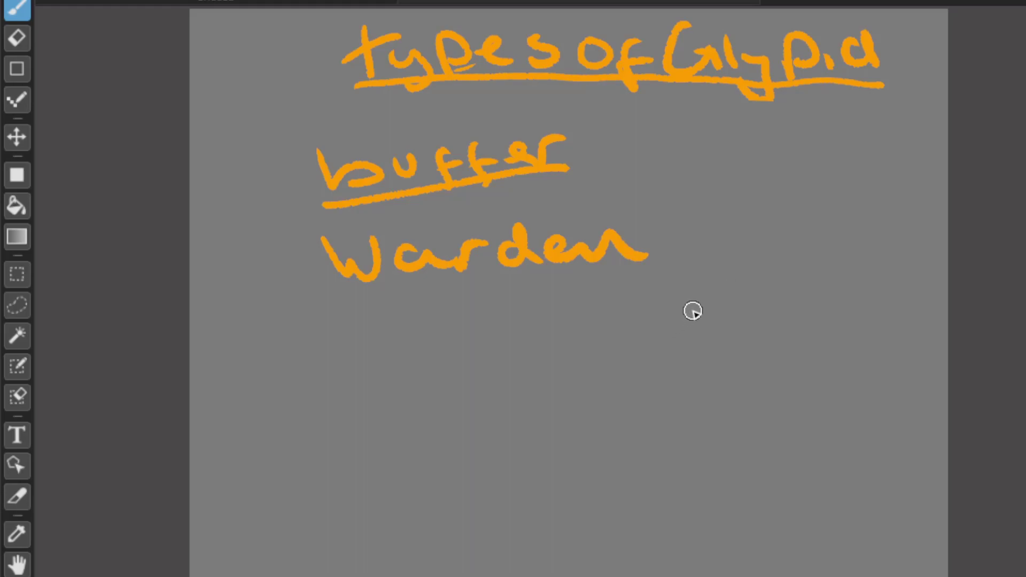
{"action": "mouse_move", "coordinate": [628, 381]}
{"action": "left_mouse_down"}
{"action": "mouse_move", "coordinate": [648, 394]}
{"action": "mouse_move", "coordinate": [691, 385]}
{"action": "left_mouse_up"}
{"action": "mouse_move", "coordinate": [624, 396]}
{"action": "left_mouse_down"}
{"action": "mouse_move", "coordinate": [651, 417]}
{"action": "mouse_move", "coordinate": [659, 397]}
{"action": "mouse_move", "coordinate": [682, 390]}
{"action": "mouse_move", "coordinate": [632, 417]}
{"action": "mouse_move", "coordinate": [680, 420]}
{"action": "mouse_move", "coordinate": [685, 399]}
{"action": "mouse_move", "coordinate": [632, 378]}
{"action": "mouse_move", "coordinate": [689, 379]}
{"action": "mouse_move", "coordinate": [632, 373]}
{"action": "mouse_move", "coordinate": [709, 369]}
{"action": "mouse_move", "coordinate": [703, 355]}
{"action": "mouse_move", "coordinate": [647, 357]}
{"action": "mouse_move", "coordinate": [705, 351]}
{"action": "mouse_move", "coordinate": [658, 353]}
{"action": "mouse_move", "coordinate": [645, 293]}
{"action": "mouse_move", "coordinate": [703, 283]}
{"action": "mouse_move", "coordinate": [700, 350]}
{"action": "mouse_move", "coordinate": [730, 314]}
{"action": "mouse_move", "coordinate": [710, 325]}
{"action": "mouse_move", "coordinate": [730, 316]}
{"action": "left_mouse_up"}
{"action": "left_click_drag", "start_coordinate": [657, 335], "coordinate": [701, 334]}
{"action": "left_click_drag", "start_coordinate": [660, 304], "coordinate": [672, 321]}
{"action": "mouse_move", "coordinate": [679, 295]}
{"action": "left_mouse_down"}
{"action": "mouse_move", "coordinate": [682, 316]}
{"action": "mouse_move", "coordinate": [690, 309]}
{"action": "left_mouse_up"}
{"action": "mouse_move", "coordinate": [722, 386]}
{"action": "left_mouse_down"}
{"action": "mouse_move", "coordinate": [695, 400]}
{"action": "mouse_move", "coordinate": [712, 384]}
{"action": "mouse_move", "coordinate": [683, 450]}
{"action": "left_mouse_up"}
{"action": "mouse_move", "coordinate": [614, 393]}
{"action": "left_mouse_down"}
{"action": "mouse_move", "coordinate": [592, 428]}
{"action": "mouse_move", "coordinate": [610, 465]}
{"action": "mouse_move", "coordinate": [590, 442]}
{"action": "mouse_move", "coordinate": [621, 498]}
{"action": "left_mouse_up"}
{"action": "left_click_drag", "start_coordinate": [617, 422], "coordinate": [628, 484]}
{"action": "mouse_move", "coordinate": [680, 426]}
{"action": "left_mouse_down"}
{"action": "mouse_move", "coordinate": [702, 485]}
{"action": "mouse_move", "coordinate": [707, 434]}
{"action": "mouse_move", "coordinate": [732, 412]}
{"action": "left_mouse_up"}
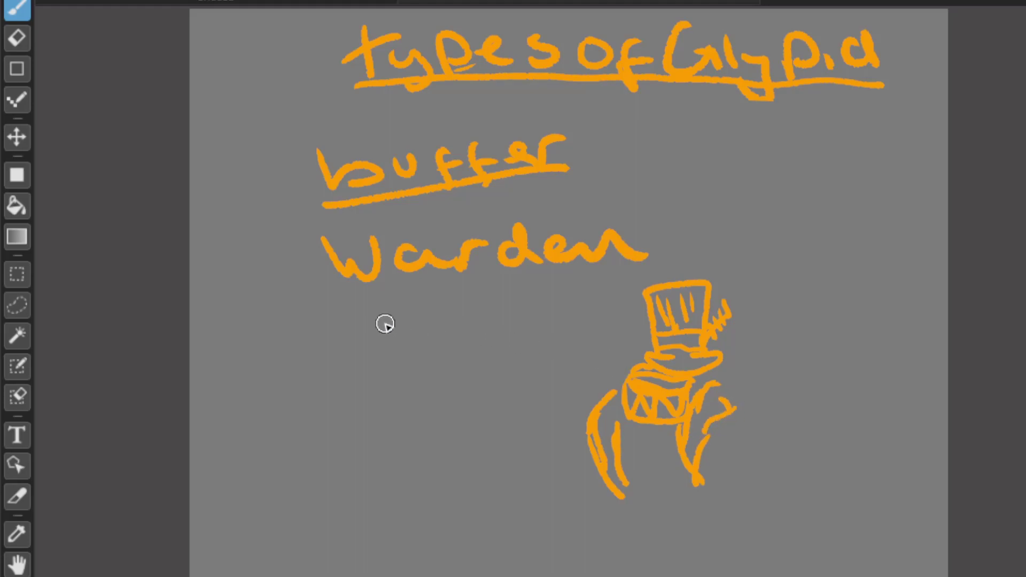
Erase everything on the canvas, including the title, and handwrite the underlined title "Warden?" across its upper part.
{"action": "left_click", "coordinate": [24, 39]}
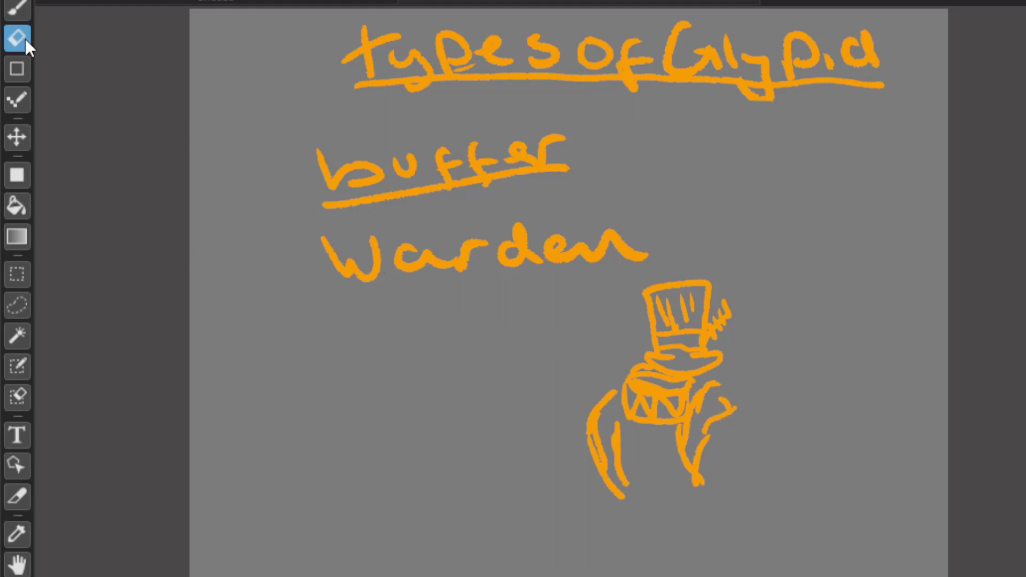
{"action": "mouse_move", "coordinate": [642, 336]}
{"action": "left_mouse_down"}
{"action": "mouse_move", "coordinate": [674, 304]}
{"action": "mouse_move", "coordinate": [639, 302]}
{"action": "mouse_move", "coordinate": [690, 287]}
{"action": "mouse_move", "coordinate": [595, 369]}
{"action": "mouse_move", "coordinate": [605, 397]}
{"action": "mouse_move", "coordinate": [692, 379]}
{"action": "mouse_move", "coordinate": [745, 390]}
{"action": "mouse_move", "coordinate": [774, 418]}
{"action": "mouse_move", "coordinate": [432, 364]}
{"action": "mouse_move", "coordinate": [507, 287]}
{"action": "mouse_move", "coordinate": [419, 205]}
{"action": "mouse_move", "coordinate": [340, 183]}
{"action": "mouse_move", "coordinate": [482, 168]}
{"action": "mouse_move", "coordinate": [329, 185]}
{"action": "mouse_move", "coordinate": [373, 157]}
{"action": "mouse_move", "coordinate": [601, 153]}
{"action": "mouse_move", "coordinate": [423, 155]}
{"action": "mouse_move", "coordinate": [335, 218]}
{"action": "mouse_move", "coordinate": [630, 224]}
{"action": "mouse_move", "coordinate": [474, 269]}
{"action": "mouse_move", "coordinate": [431, 185]}
{"action": "mouse_move", "coordinate": [504, 91]}
{"action": "mouse_move", "coordinate": [344, 63]}
{"action": "mouse_move", "coordinate": [451, 51]}
{"action": "mouse_move", "coordinate": [737, 55]}
{"action": "mouse_move", "coordinate": [647, 74]}
{"action": "mouse_move", "coordinate": [775, 81]}
{"action": "mouse_move", "coordinate": [861, 51]}
{"action": "mouse_move", "coordinate": [799, 29]}
{"action": "mouse_move", "coordinate": [545, 11]}
{"action": "mouse_move", "coordinate": [357, 23]}
{"action": "left_mouse_up"}
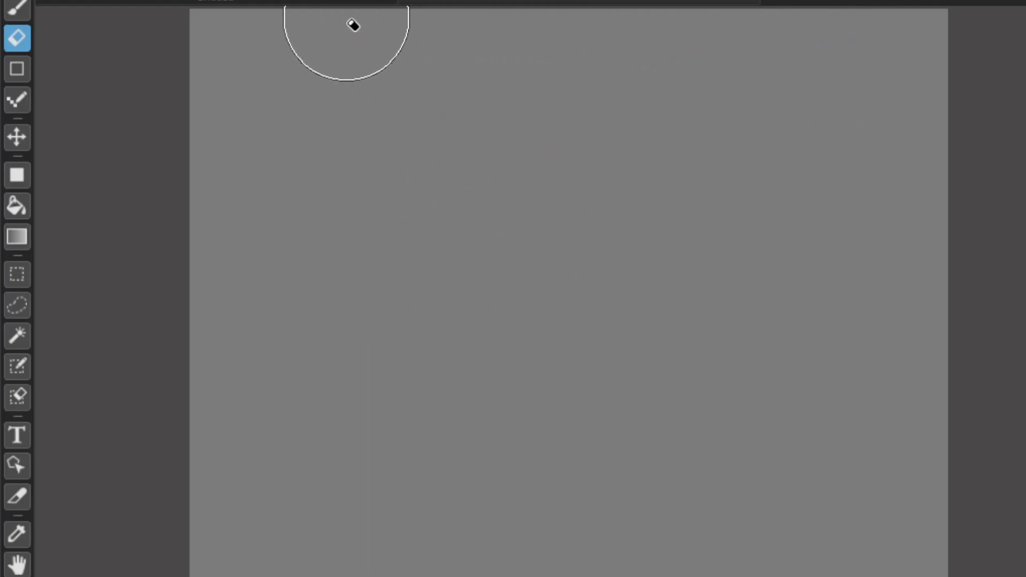
{"action": "left_click", "coordinate": [17, 9]}
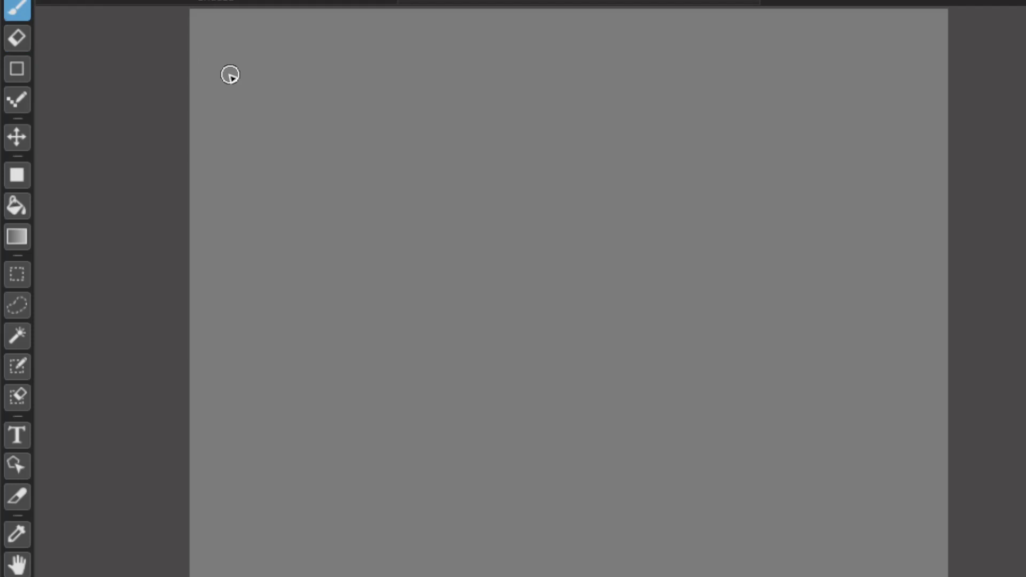
{"action": "mouse_move", "coordinate": [225, 37]}
{"action": "left_mouse_down"}
{"action": "mouse_move", "coordinate": [267, 82]}
{"action": "mouse_move", "coordinate": [365, 77]}
{"action": "mouse_move", "coordinate": [368, 60]}
{"action": "mouse_move", "coordinate": [453, 79]}
{"action": "mouse_move", "coordinate": [544, 68]}
{"action": "left_mouse_up"}
{"action": "mouse_move", "coordinate": [565, 35]}
{"action": "left_mouse_down"}
{"action": "mouse_move", "coordinate": [595, 31]}
{"action": "mouse_move", "coordinate": [580, 64]}
{"action": "left_mouse_up"}
{"action": "left_click", "coordinate": [585, 75]}
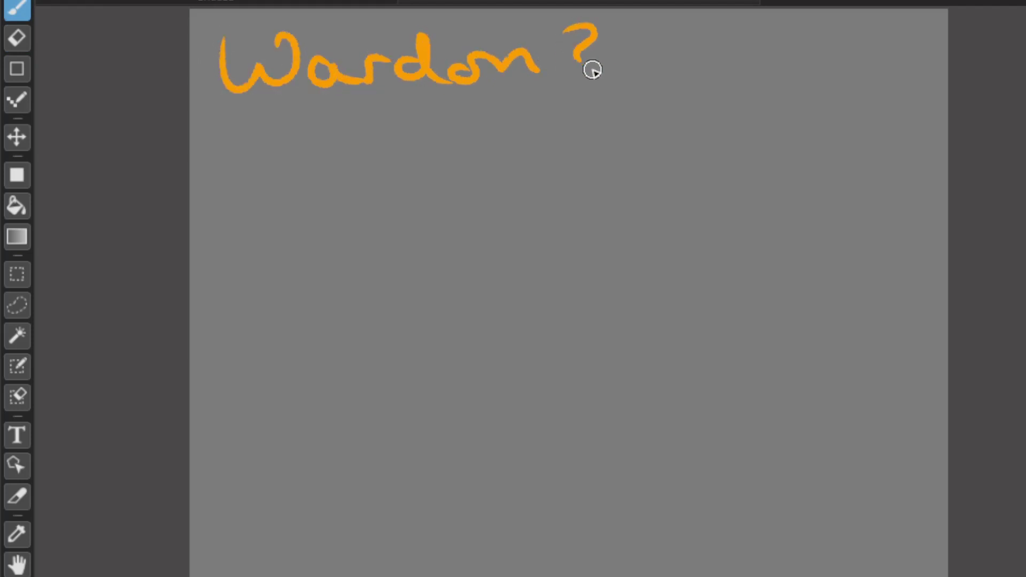
{"action": "left_click_drag", "start_coordinate": [219, 101], "coordinate": [610, 95]}
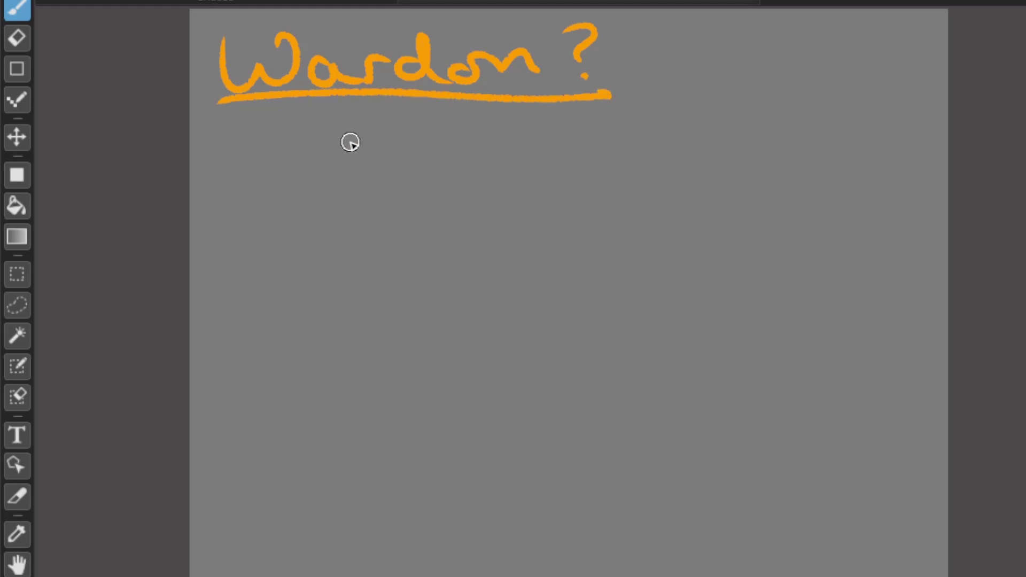
Sketch the Warden's head below the title with a round bulb, surrounding spikes and a flat lower edge, following the reference image.
{"action": "left_click", "coordinate": [17, 38]}
{"action": "mouse_move", "coordinate": [321, 172]}
{"action": "left_mouse_down"}
{"action": "mouse_move", "coordinate": [350, 190]}
{"action": "mouse_move", "coordinate": [350, 206]}
{"action": "mouse_move", "coordinate": [305, 178]}
{"action": "left_mouse_up"}
{"action": "left_click_drag", "start_coordinate": [346, 145], "coordinate": [342, 163]}
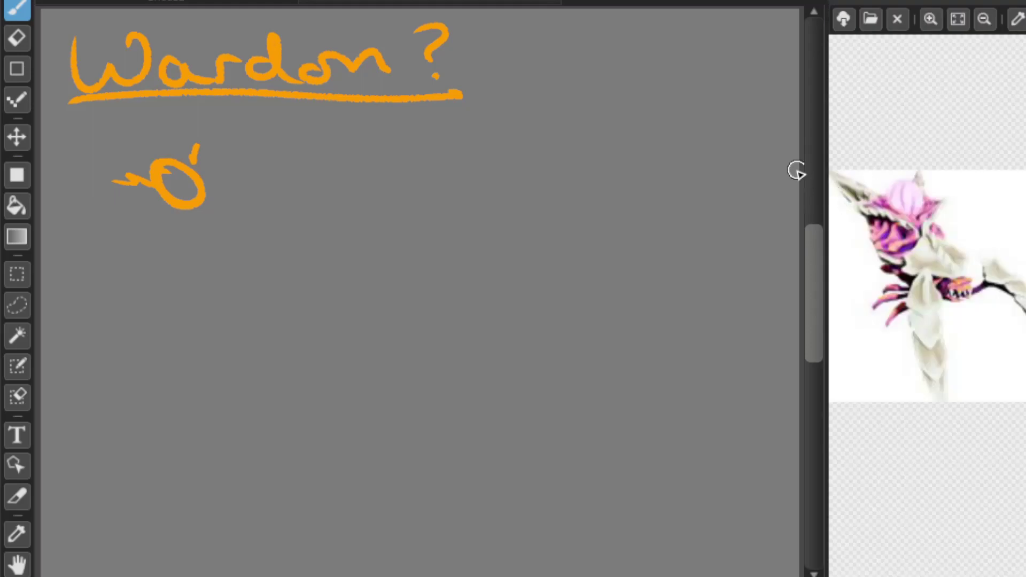
{"action": "left_click_drag", "start_coordinate": [179, 177], "coordinate": [183, 208]}
{"action": "mouse_move", "coordinate": [141, 185]}
{"action": "left_mouse_down"}
{"action": "mouse_move", "coordinate": [191, 165]}
{"action": "mouse_move", "coordinate": [202, 146]}
{"action": "left_mouse_up"}
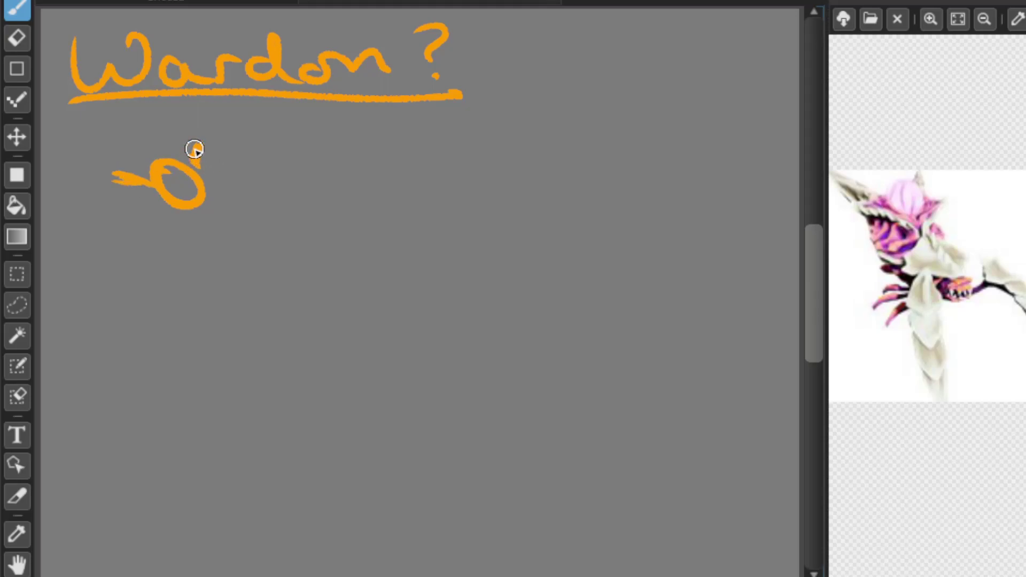
{"action": "left_click_drag", "start_coordinate": [132, 195], "coordinate": [217, 230]}
{"action": "mouse_move", "coordinate": [206, 165]}
{"action": "left_mouse_down"}
{"action": "mouse_move", "coordinate": [222, 178]}
{"action": "mouse_move", "coordinate": [223, 217]}
{"action": "left_mouse_up"}
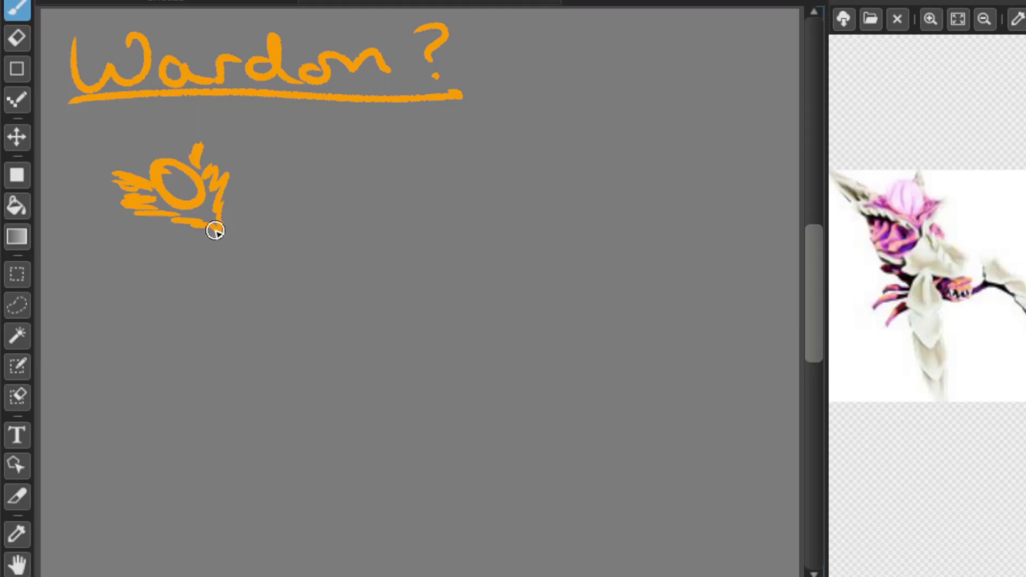
Sketch the Warden's neck, plated body, toothed mouth, segmented legs and small claws below the head, and add lines inside the bulb.
{"action": "mouse_move", "coordinate": [223, 276]}
{"action": "left_mouse_down"}
{"action": "mouse_move", "coordinate": [221, 238]}
{"action": "mouse_move", "coordinate": [229, 274]}
{"action": "mouse_move", "coordinate": [216, 278]}
{"action": "mouse_move", "coordinate": [237, 285]}
{"action": "mouse_move", "coordinate": [248, 251]}
{"action": "mouse_move", "coordinate": [264, 288]}
{"action": "left_mouse_up"}
{"action": "mouse_move", "coordinate": [150, 226]}
{"action": "left_mouse_down"}
{"action": "mouse_move", "coordinate": [167, 261]}
{"action": "mouse_move", "coordinate": [219, 277]}
{"action": "left_mouse_up"}
{"action": "left_click_drag", "start_coordinate": [230, 214], "coordinate": [247, 236]}
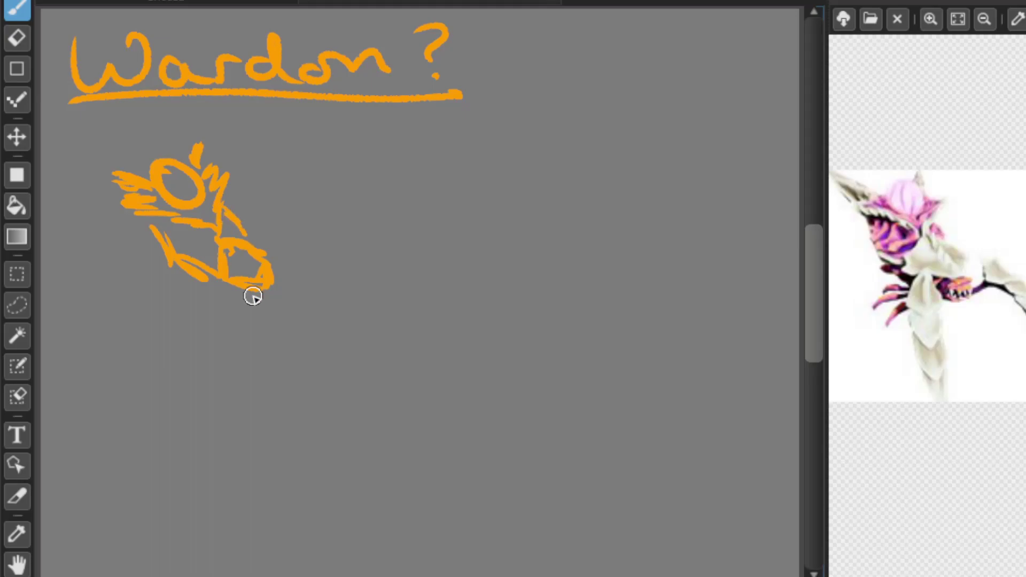
{"action": "mouse_move", "coordinate": [247, 310]}
{"action": "left_mouse_down"}
{"action": "mouse_move", "coordinate": [269, 311]}
{"action": "mouse_move", "coordinate": [280, 290]}
{"action": "mouse_move", "coordinate": [244, 296]}
{"action": "mouse_move", "coordinate": [279, 285]}
{"action": "mouse_move", "coordinate": [285, 297]}
{"action": "mouse_move", "coordinate": [259, 319]}
{"action": "mouse_move", "coordinate": [225, 288]}
{"action": "mouse_move", "coordinate": [239, 312]}
{"action": "mouse_move", "coordinate": [221, 291]}
{"action": "mouse_move", "coordinate": [220, 311]}
{"action": "mouse_move", "coordinate": [244, 318]}
{"action": "mouse_move", "coordinate": [215, 313]}
{"action": "mouse_move", "coordinate": [216, 342]}
{"action": "mouse_move", "coordinate": [241, 343]}
{"action": "mouse_move", "coordinate": [240, 324]}
{"action": "mouse_move", "coordinate": [241, 346]}
{"action": "mouse_move", "coordinate": [221, 353]}
{"action": "mouse_move", "coordinate": [231, 362]}
{"action": "mouse_move", "coordinate": [240, 339]}
{"action": "mouse_move", "coordinate": [236, 377]}
{"action": "mouse_move", "coordinate": [255, 407]}
{"action": "left_mouse_up"}
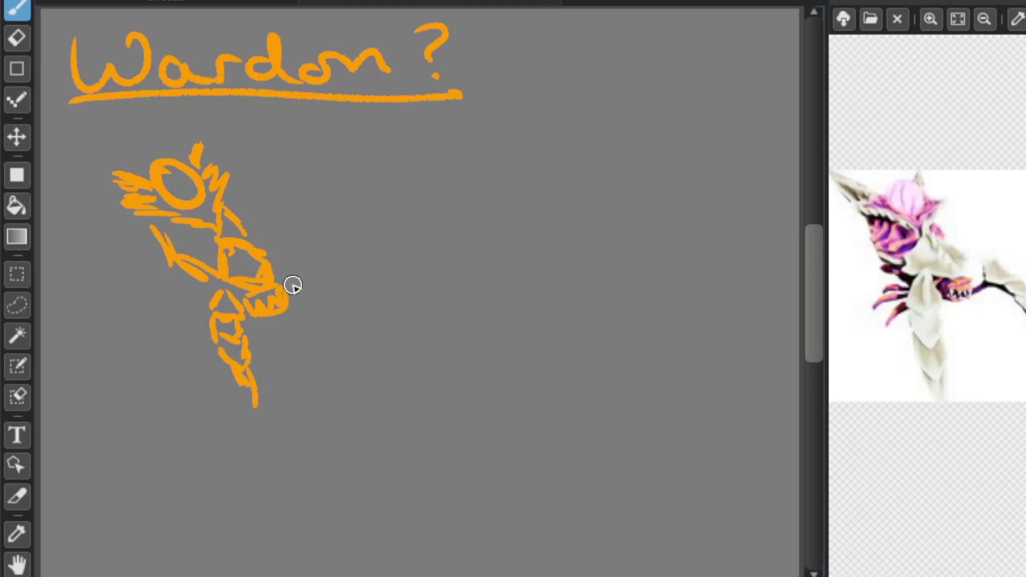
{"action": "mouse_move", "coordinate": [295, 279]}
{"action": "left_mouse_down"}
{"action": "mouse_move", "coordinate": [323, 312]}
{"action": "mouse_move", "coordinate": [356, 326]}
{"action": "mouse_move", "coordinate": [305, 316]}
{"action": "left_mouse_up"}
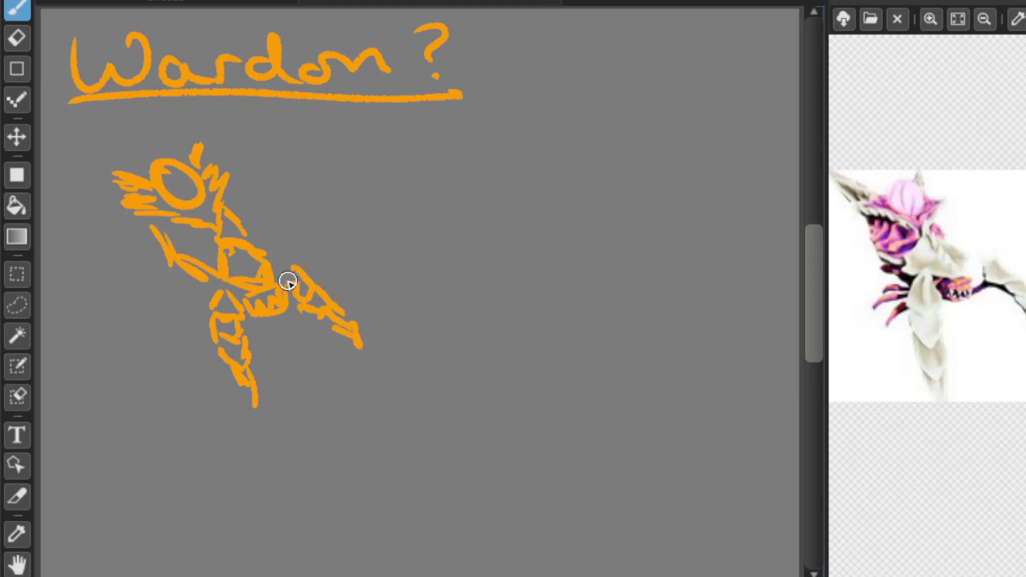
{"action": "mouse_move", "coordinate": [201, 301]}
{"action": "left_mouse_down"}
{"action": "mouse_move", "coordinate": [157, 315]}
{"action": "mouse_move", "coordinate": [159, 325]}
{"action": "mouse_move", "coordinate": [179, 315]}
{"action": "mouse_move", "coordinate": [175, 338]}
{"action": "mouse_move", "coordinate": [171, 327]}
{"action": "mouse_move", "coordinate": [200, 309]}
{"action": "mouse_move", "coordinate": [189, 347]}
{"action": "left_mouse_up"}
{"action": "mouse_move", "coordinate": [174, 296]}
{"action": "left_mouse_down"}
{"action": "mouse_move", "coordinate": [201, 300]}
{"action": "mouse_move", "coordinate": [172, 277]}
{"action": "mouse_move", "coordinate": [184, 278]}
{"action": "mouse_move", "coordinate": [169, 284]}
{"action": "mouse_move", "coordinate": [168, 244]}
{"action": "mouse_move", "coordinate": [184, 259]}
{"action": "mouse_move", "coordinate": [198, 245]}
{"action": "mouse_move", "coordinate": [171, 246]}
{"action": "mouse_move", "coordinate": [164, 224]}
{"action": "mouse_move", "coordinate": [262, 286]}
{"action": "mouse_move", "coordinate": [222, 281]}
{"action": "mouse_move", "coordinate": [214, 254]}
{"action": "left_mouse_up"}
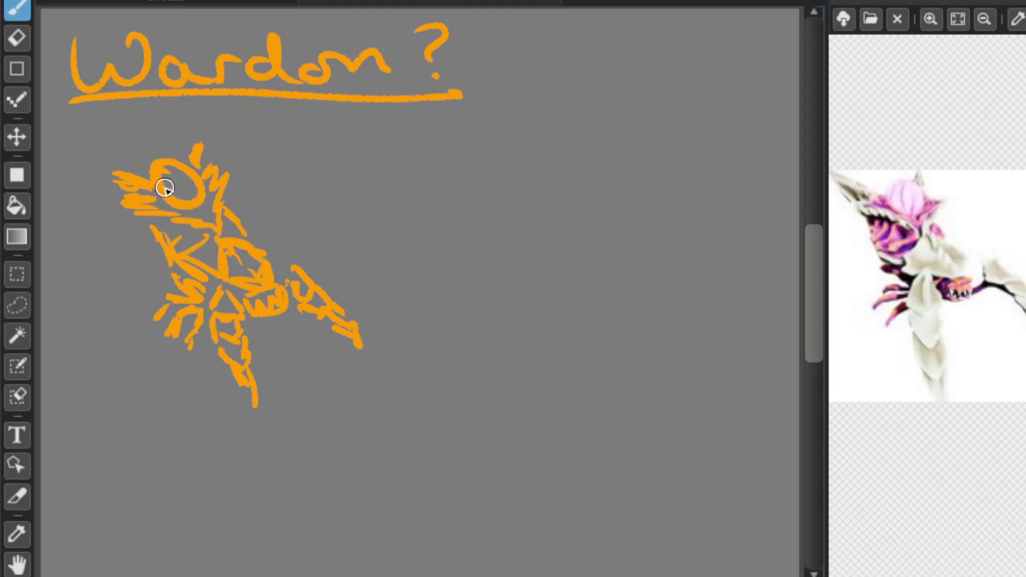
{"action": "mouse_move", "coordinate": [167, 179]}
{"action": "left_mouse_down"}
{"action": "mouse_move", "coordinate": [193, 201]}
{"action": "mouse_move", "coordinate": [202, 192]}
{"action": "left_mouse_up"}
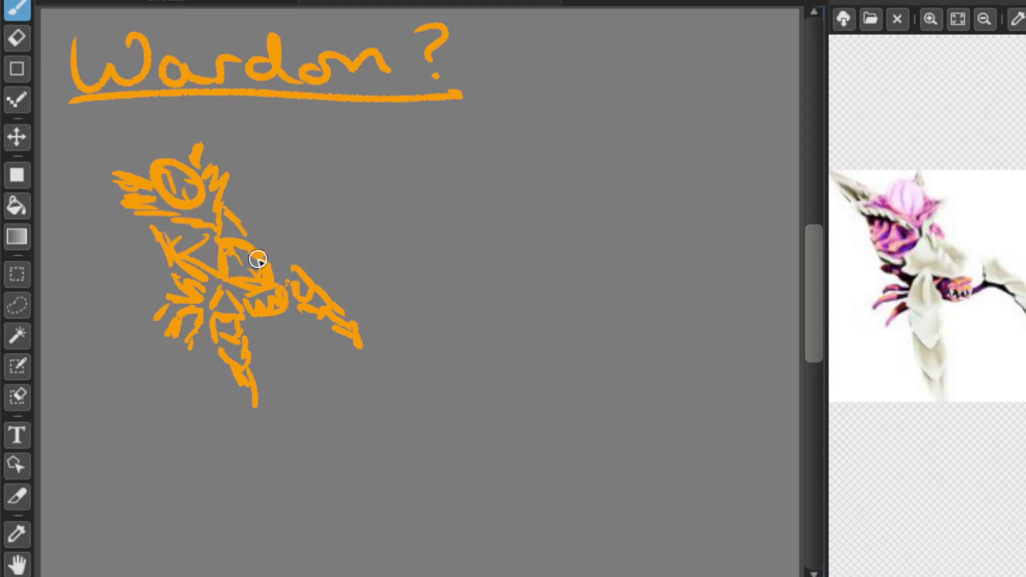
Handwrite the label "Weak points" beside the Warden's head with an arrow pointing at the bulb.
{"action": "mouse_move", "coordinate": [272, 145]}
{"action": "left_mouse_down"}
{"action": "mouse_move", "coordinate": [243, 155]}
{"action": "mouse_move", "coordinate": [249, 143]}
{"action": "mouse_move", "coordinate": [266, 166]}
{"action": "left_mouse_up"}
{"action": "mouse_move", "coordinate": [288, 129]}
{"action": "left_mouse_down"}
{"action": "mouse_move", "coordinate": [312, 147]}
{"action": "mouse_move", "coordinate": [328, 135]}
{"action": "mouse_move", "coordinate": [421, 131]}
{"action": "left_mouse_up"}
{"action": "left_click_drag", "start_coordinate": [333, 158], "coordinate": [374, 163]}
{"action": "mouse_move", "coordinate": [390, 160]}
{"action": "left_mouse_down"}
{"action": "mouse_move", "coordinate": [391, 172]}
{"action": "mouse_move", "coordinate": [408, 160]}
{"action": "mouse_move", "coordinate": [424, 170]}
{"action": "left_mouse_up"}
{"action": "left_click", "coordinate": [386, 150]}
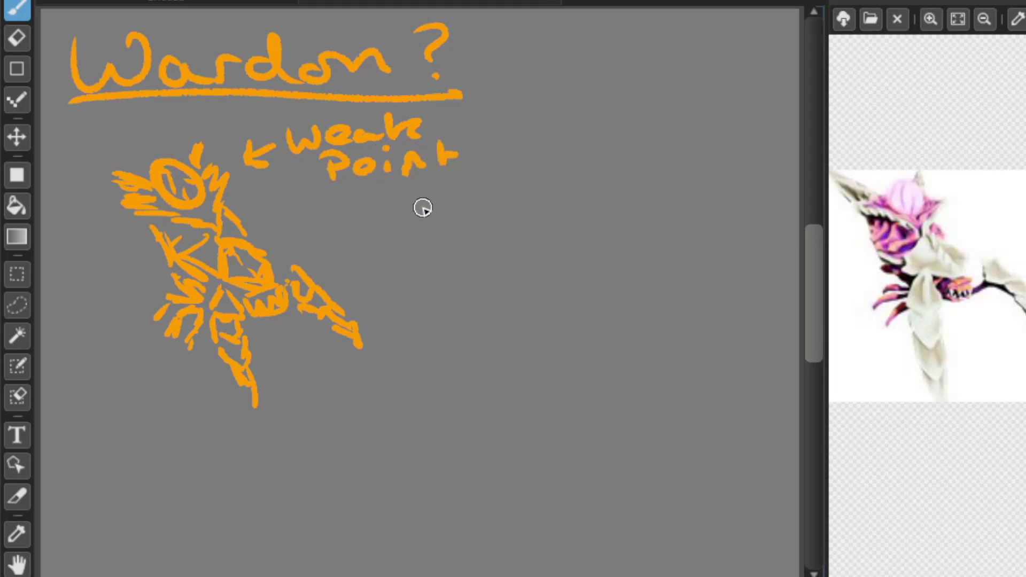
{"action": "left_click_drag", "start_coordinate": [483, 150], "coordinate": [473, 170]}
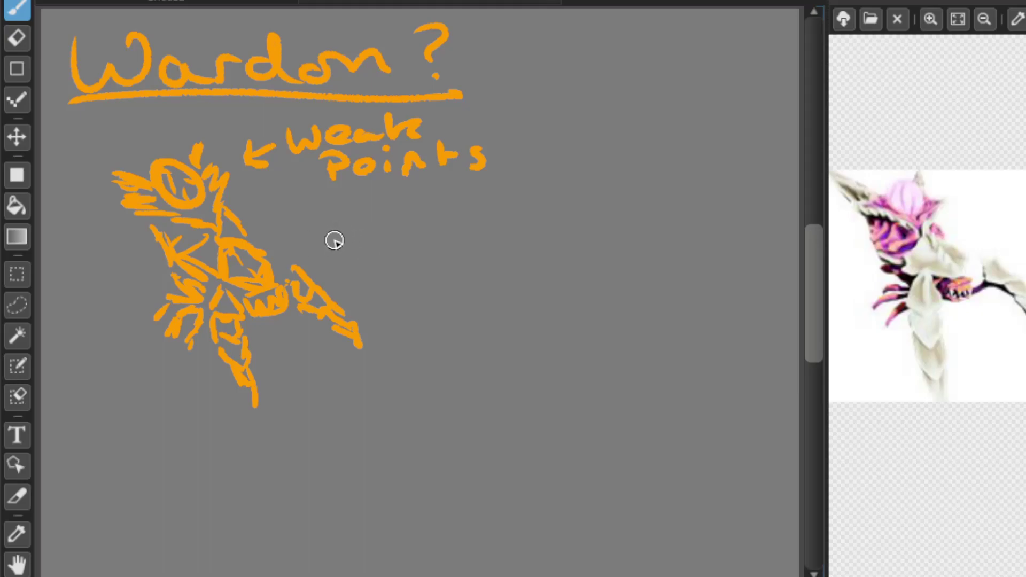
Handwrite the label "HVT" beneath "Weak points" with an arrow pointing at the Warden's body.
{"action": "mouse_move", "coordinate": [309, 236]}
{"action": "left_mouse_down"}
{"action": "mouse_move", "coordinate": [340, 235]}
{"action": "mouse_move", "coordinate": [292, 235]}
{"action": "mouse_move", "coordinate": [310, 248]}
{"action": "mouse_move", "coordinate": [356, 234]}
{"action": "mouse_move", "coordinate": [376, 248]}
{"action": "left_mouse_up"}
{"action": "mouse_move", "coordinate": [374, 234]}
{"action": "left_mouse_down"}
{"action": "mouse_move", "coordinate": [391, 211]}
{"action": "mouse_move", "coordinate": [402, 243]}
{"action": "left_mouse_up"}
{"action": "left_click_drag", "start_coordinate": [419, 223], "coordinate": [430, 239]}
{"action": "left_click_drag", "start_coordinate": [444, 208], "coordinate": [435, 236]}
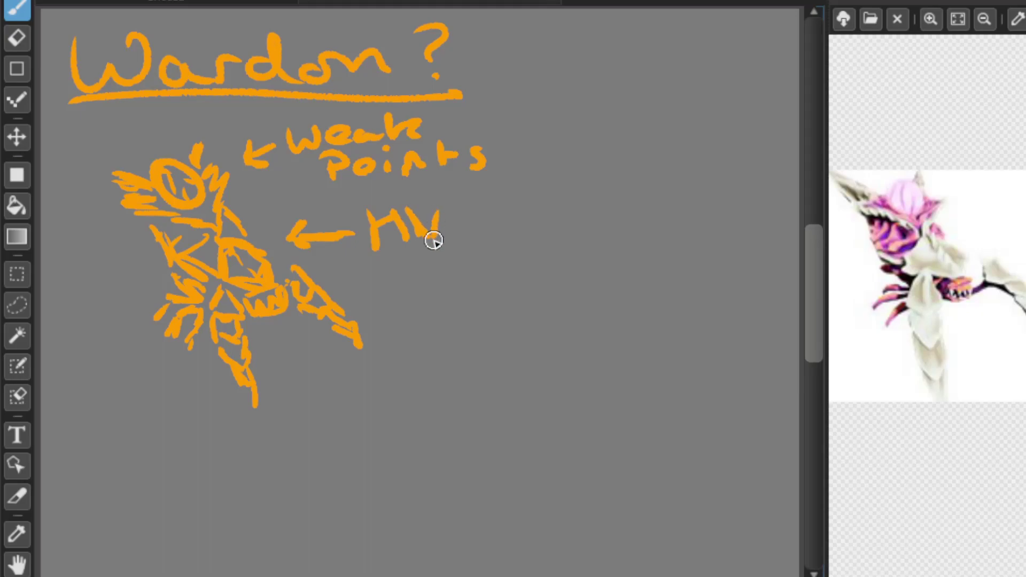
{"action": "left_click_drag", "start_coordinate": [455, 202], "coordinate": [479, 200]}
{"action": "left_click_drag", "start_coordinate": [468, 203], "coordinate": [471, 233]}
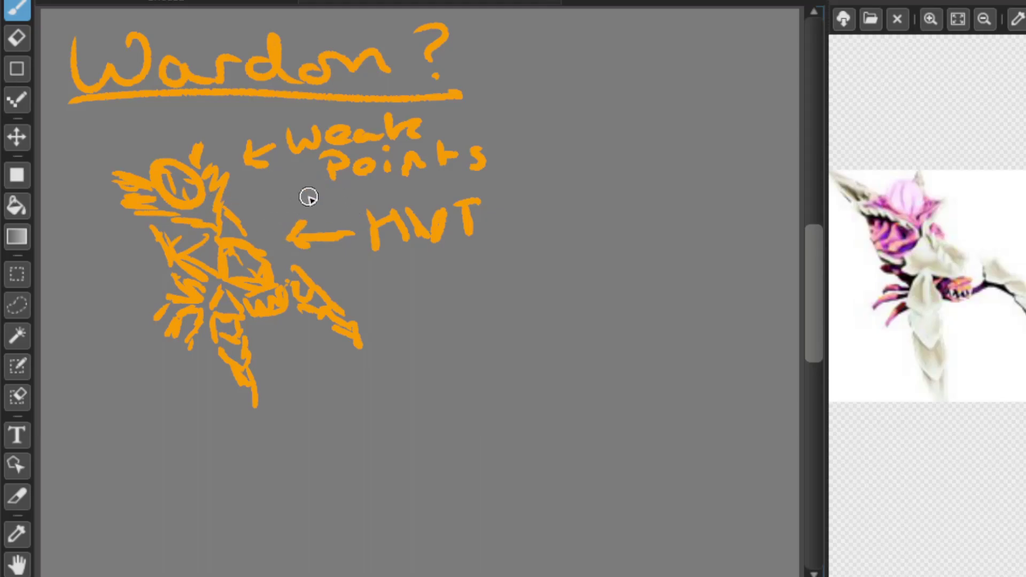
Draw arcs above the Warden's head and, beside "HVT", doodle a domed creature with arrows aimed at it above a row of ovals.
{"action": "mouse_move", "coordinate": [57, 174]}
{"action": "left_mouse_down"}
{"action": "mouse_move", "coordinate": [123, 143]}
{"action": "mouse_move", "coordinate": [201, 128]}
{"action": "left_mouse_up"}
{"action": "left_click_drag", "start_coordinate": [136, 138], "coordinate": [111, 133]}
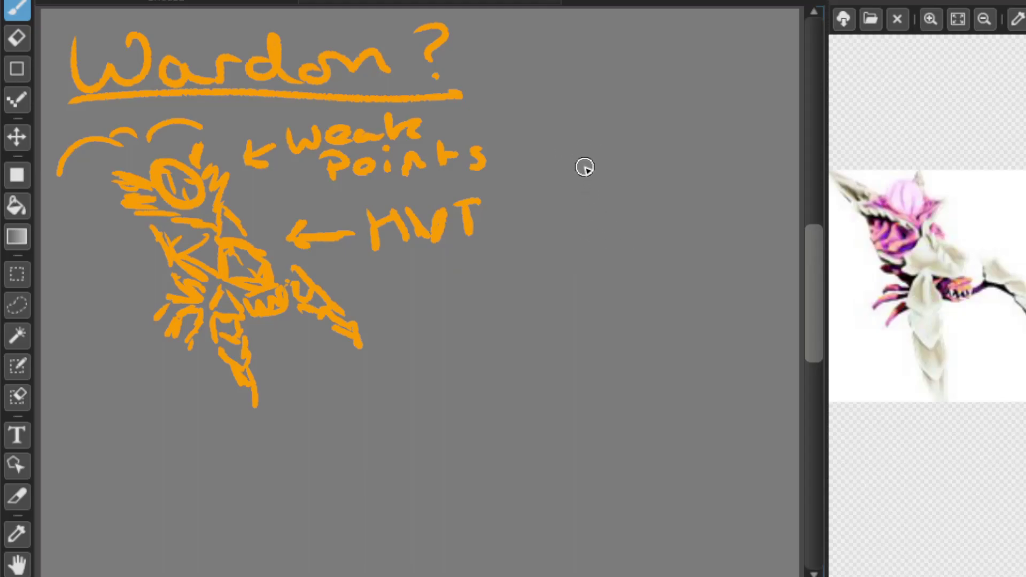
{"action": "mouse_move", "coordinate": [527, 281]}
{"action": "left_mouse_down"}
{"action": "mouse_move", "coordinate": [500, 312]}
{"action": "mouse_move", "coordinate": [556, 278]}
{"action": "left_mouse_up"}
{"action": "mouse_move", "coordinate": [627, 278]}
{"action": "left_mouse_down"}
{"action": "mouse_move", "coordinate": [609, 279]}
{"action": "mouse_move", "coordinate": [702, 288]}
{"action": "left_mouse_up"}
{"action": "mouse_move", "coordinate": [589, 262]}
{"action": "left_mouse_down"}
{"action": "mouse_move", "coordinate": [590, 241]}
{"action": "mouse_move", "coordinate": [627, 259]}
{"action": "mouse_move", "coordinate": [600, 229]}
{"action": "mouse_move", "coordinate": [611, 213]}
{"action": "mouse_move", "coordinate": [624, 235]}
{"action": "left_mouse_up"}
{"action": "mouse_move", "coordinate": [559, 186]}
{"action": "left_mouse_down"}
{"action": "mouse_move", "coordinate": [541, 176]}
{"action": "mouse_move", "coordinate": [545, 200]}
{"action": "mouse_move", "coordinate": [573, 202]}
{"action": "left_mouse_up"}
{"action": "mouse_move", "coordinate": [632, 181]}
{"action": "left_mouse_down"}
{"action": "mouse_move", "coordinate": [647, 197]}
{"action": "mouse_move", "coordinate": [636, 195]}
{"action": "left_mouse_up"}
{"action": "left_click_drag", "start_coordinate": [577, 218], "coordinate": [552, 242]}
{"action": "mouse_move", "coordinate": [633, 218]}
{"action": "left_mouse_down"}
{"action": "mouse_move", "coordinate": [682, 226]}
{"action": "mouse_move", "coordinate": [675, 242]}
{"action": "left_mouse_up"}
{"action": "mouse_move", "coordinate": [603, 203]}
{"action": "left_mouse_down"}
{"action": "mouse_move", "coordinate": [577, 230]}
{"action": "mouse_move", "coordinate": [588, 249]}
{"action": "mouse_move", "coordinate": [567, 234]}
{"action": "mouse_move", "coordinate": [581, 250]}
{"action": "mouse_move", "coordinate": [550, 240]}
{"action": "mouse_move", "coordinate": [521, 262]}
{"action": "left_mouse_up"}
{"action": "left_click_drag", "start_coordinate": [641, 249], "coordinate": [655, 253]}
{"action": "mouse_move", "coordinate": [602, 184]}
{"action": "left_mouse_down"}
{"action": "mouse_move", "coordinate": [595, 143]}
{"action": "mouse_move", "coordinate": [595, 189]}
{"action": "mouse_move", "coordinate": [614, 167]}
{"action": "left_mouse_up"}
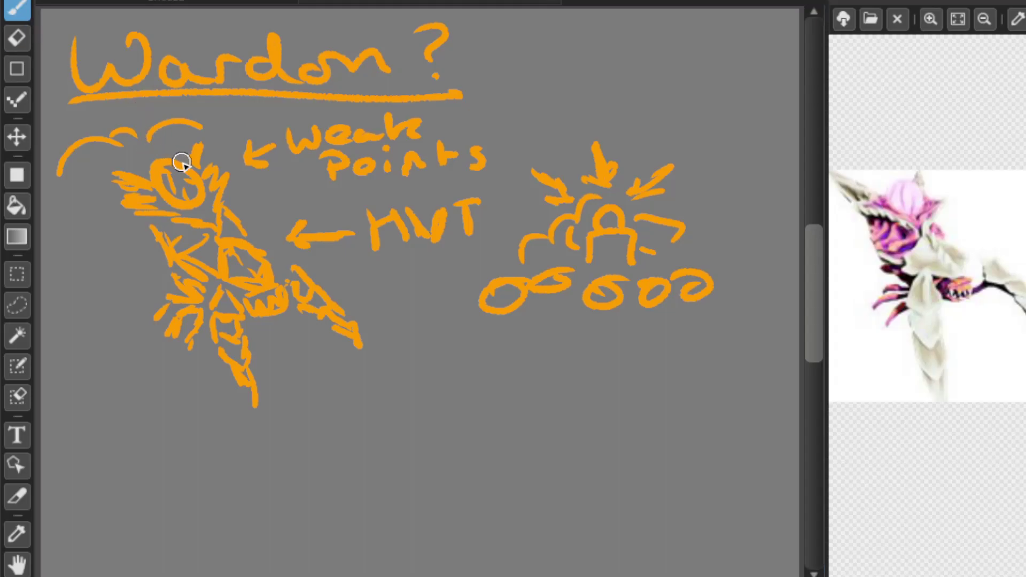
Fill the bulb on the Warden's head and the dome of the doodled creature with magenta.
{"action": "left_click_drag", "start_coordinate": [182, 191], "coordinate": [192, 187]}
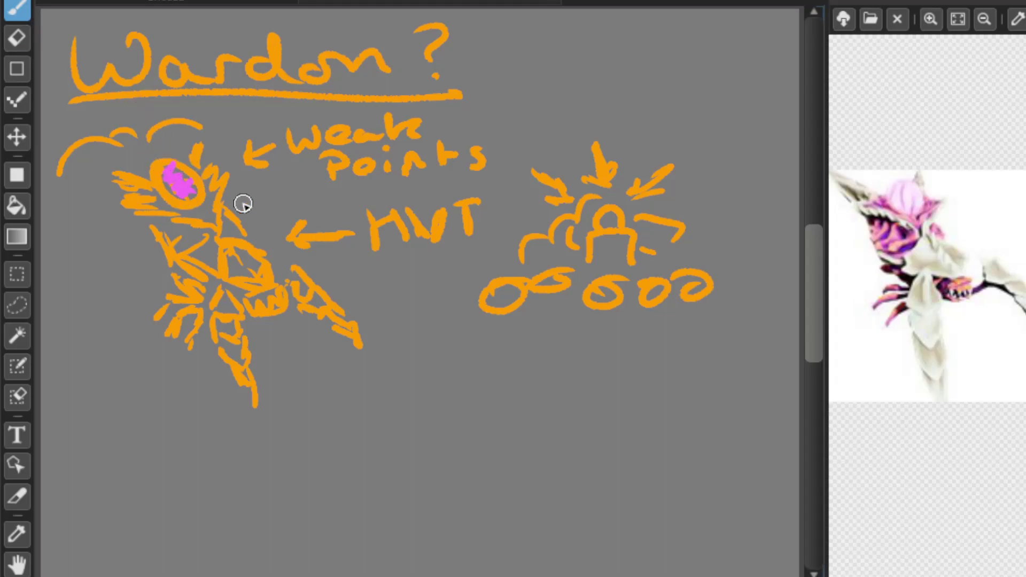
{"action": "left_click_drag", "start_coordinate": [603, 233], "coordinate": [609, 229]}
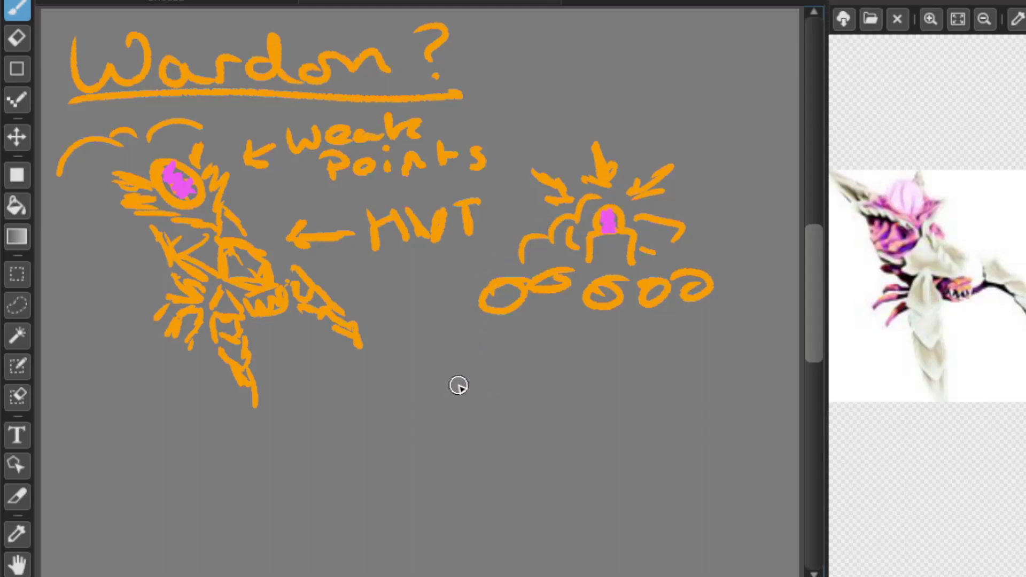
{"action": "left_click_drag", "start_coordinate": [156, 167], "coordinate": [181, 182]}
{"action": "key", "text": "ctrl"}
Draw an upward arrow and a small symbol beside the row of ovals, and handwrite "Damage Resistance" on two lines below.
{"action": "mouse_move", "coordinate": [473, 285]}
{"action": "left_mouse_down"}
{"action": "mouse_move", "coordinate": [470, 267]}
{"action": "mouse_move", "coordinate": [483, 275]}
{"action": "left_mouse_up"}
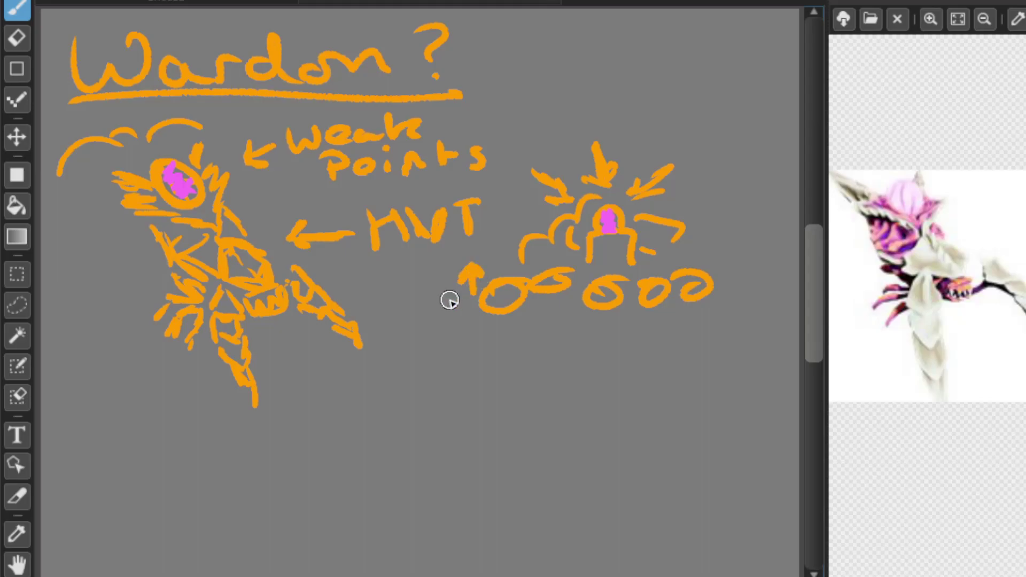
{"action": "left_click_drag", "start_coordinate": [421, 282], "coordinate": [447, 273]}
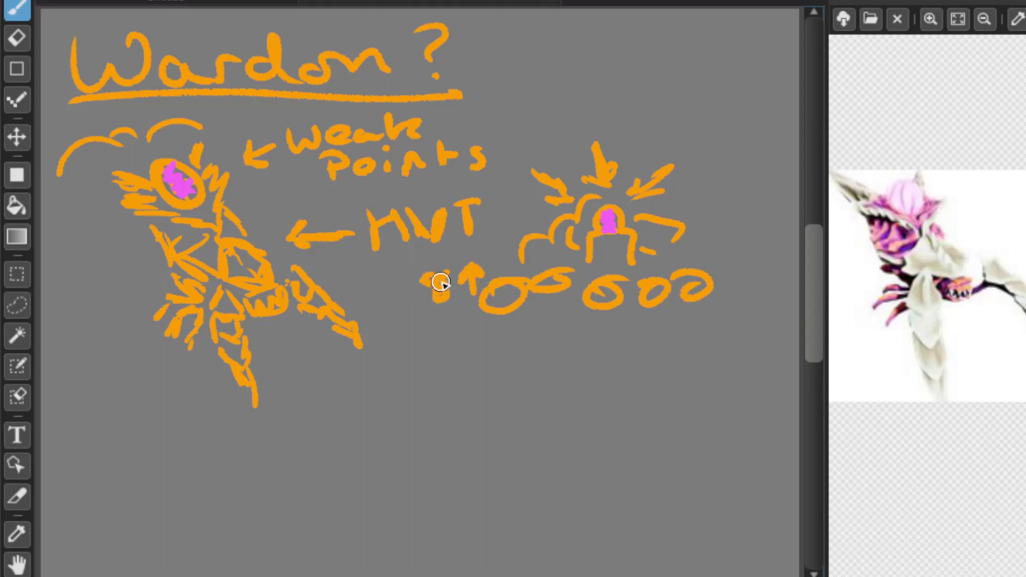
{"action": "left_click_drag", "start_coordinate": [443, 278], "coordinate": [466, 282]}
{"action": "mouse_move", "coordinate": [412, 335]}
{"action": "left_mouse_down"}
{"action": "mouse_move", "coordinate": [412, 375]}
{"action": "mouse_move", "coordinate": [497, 351]}
{"action": "mouse_move", "coordinate": [603, 355]}
{"action": "mouse_move", "coordinate": [585, 381]}
{"action": "left_mouse_up"}
{"action": "mouse_move", "coordinate": [505, 398]}
{"action": "left_mouse_down"}
{"action": "mouse_move", "coordinate": [505, 427]}
{"action": "mouse_move", "coordinate": [508, 409]}
{"action": "mouse_move", "coordinate": [584, 419]}
{"action": "mouse_move", "coordinate": [544, 432]}
{"action": "left_mouse_up"}
{"action": "mouse_move", "coordinate": [607, 406]}
{"action": "left_mouse_down"}
{"action": "mouse_move", "coordinate": [596, 425]}
{"action": "mouse_move", "coordinate": [622, 409]}
{"action": "mouse_move", "coordinate": [632, 424]}
{"action": "mouse_move", "coordinate": [663, 425]}
{"action": "left_mouse_up"}
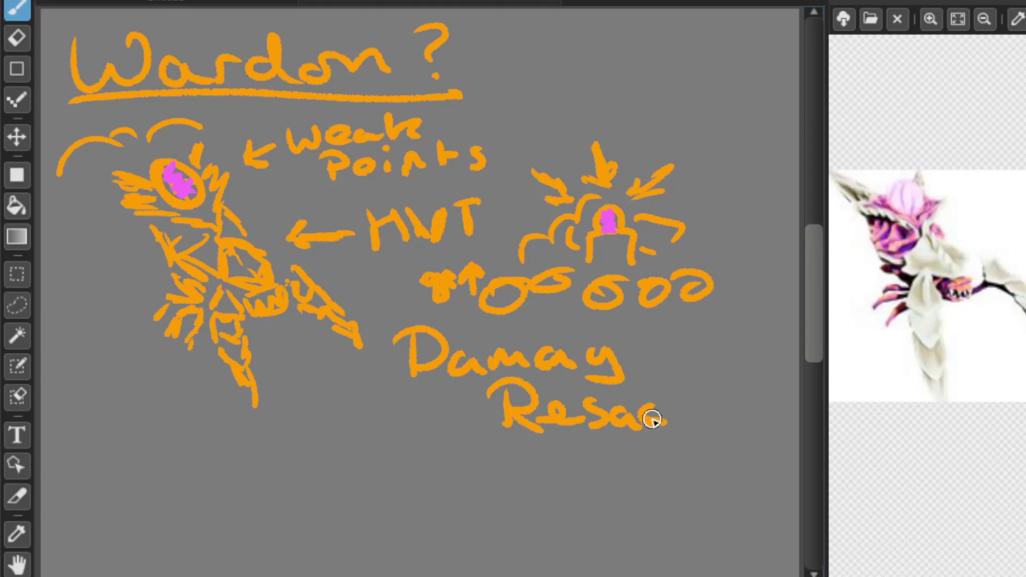
{"action": "mouse_move", "coordinate": [615, 427]}
{"action": "left_mouse_down"}
{"action": "mouse_move", "coordinate": [617, 393]}
{"action": "mouse_move", "coordinate": [657, 395]}
{"action": "mouse_move", "coordinate": [672, 416]}
{"action": "mouse_move", "coordinate": [710, 420]}
{"action": "left_mouse_up"}
{"action": "left_click_drag", "start_coordinate": [632, 361], "coordinate": [661, 369]}
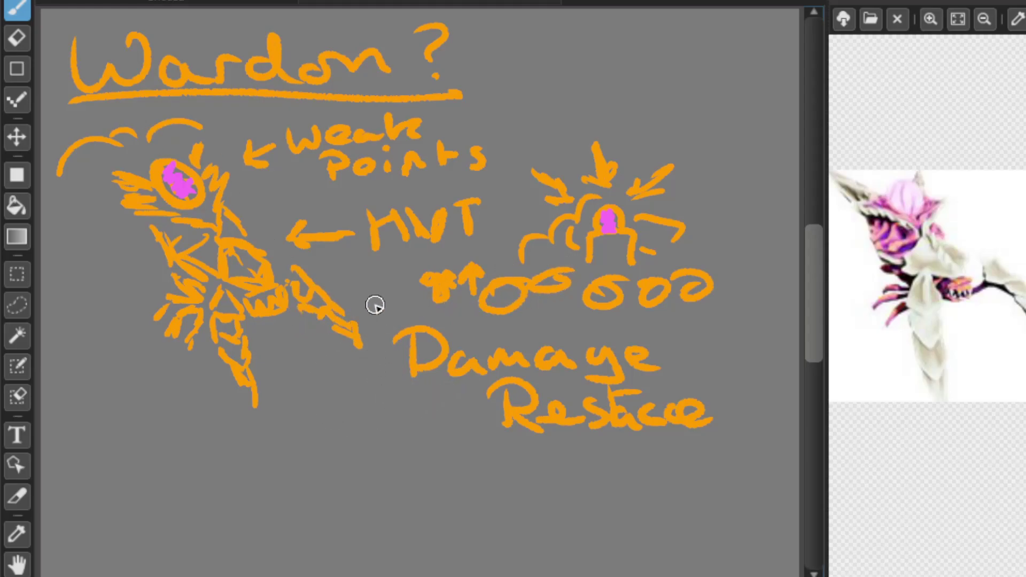
Erase everything on the canvas and handwrite the underlined title "What do?" across its upper part.
{"action": "left_click", "coordinate": [16, 36]}
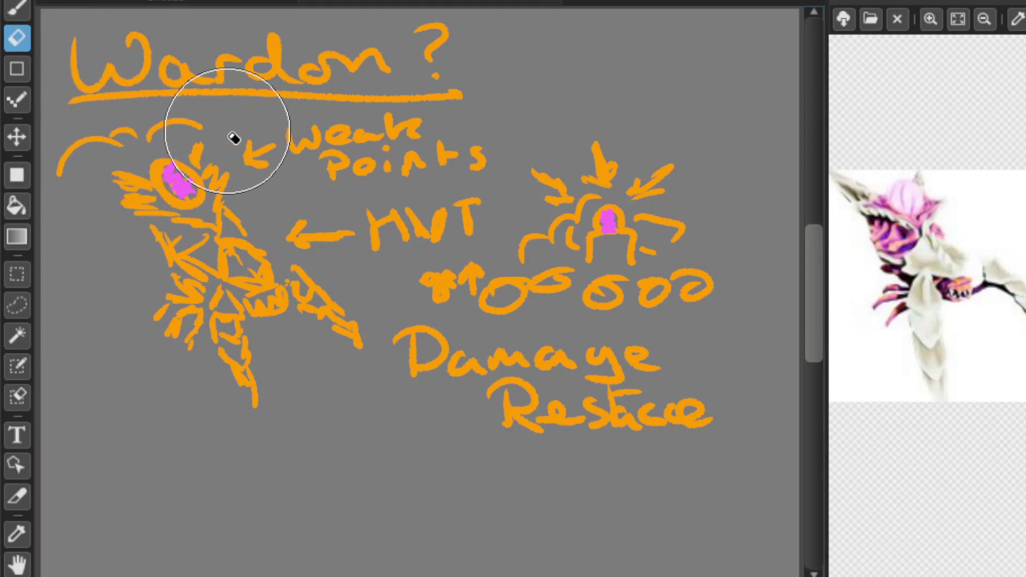
{"action": "mouse_move", "coordinate": [146, 66]}
{"action": "left_mouse_down"}
{"action": "mouse_move", "coordinate": [183, 42]}
{"action": "mouse_move", "coordinate": [173, 72]}
{"action": "mouse_move", "coordinate": [70, 58]}
{"action": "mouse_move", "coordinate": [90, 43]}
{"action": "mouse_move", "coordinate": [102, 136]}
{"action": "mouse_move", "coordinate": [73, 190]}
{"action": "mouse_move", "coordinate": [376, 62]}
{"action": "mouse_move", "coordinate": [201, 183]}
{"action": "mouse_move", "coordinate": [418, 109]}
{"action": "mouse_move", "coordinate": [200, 355]}
{"action": "mouse_move", "coordinate": [347, 206]}
{"action": "mouse_move", "coordinate": [447, 194]}
{"action": "mouse_move", "coordinate": [295, 387]}
{"action": "mouse_move", "coordinate": [311, 322]}
{"action": "mouse_move", "coordinate": [500, 131]}
{"action": "mouse_move", "coordinate": [454, 47]}
{"action": "mouse_move", "coordinate": [462, 28]}
{"action": "mouse_move", "coordinate": [417, 195]}
{"action": "mouse_move", "coordinate": [445, 233]}
{"action": "mouse_move", "coordinate": [549, 228]}
{"action": "mouse_move", "coordinate": [679, 202]}
{"action": "mouse_move", "coordinate": [518, 294]}
{"action": "mouse_move", "coordinate": [407, 414]}
{"action": "mouse_move", "coordinate": [691, 273]}
{"action": "mouse_move", "coordinate": [701, 293]}
{"action": "mouse_move", "coordinate": [686, 363]}
{"action": "mouse_move", "coordinate": [705, 426]}
{"action": "left_mouse_up"}
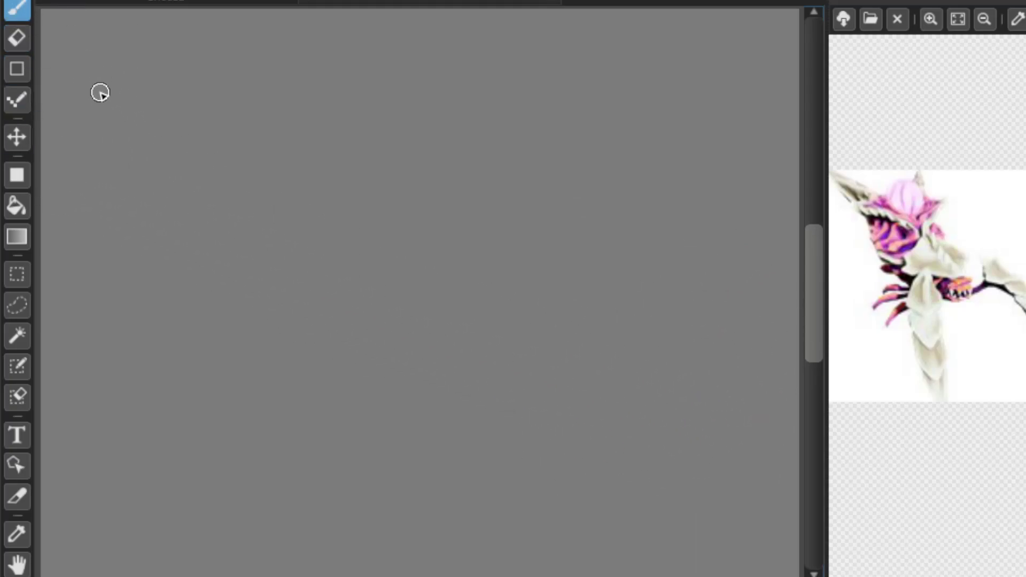
{"action": "mouse_move", "coordinate": [67, 43]}
{"action": "left_mouse_down"}
{"action": "mouse_move", "coordinate": [185, 72]}
{"action": "mouse_move", "coordinate": [239, 47]}
{"action": "mouse_move", "coordinate": [357, 73]}
{"action": "mouse_move", "coordinate": [374, 37]}
{"action": "mouse_move", "coordinate": [398, 63]}
{"action": "left_mouse_up"}
{"action": "left_click_drag", "start_coordinate": [79, 99], "coordinate": [419, 87]}
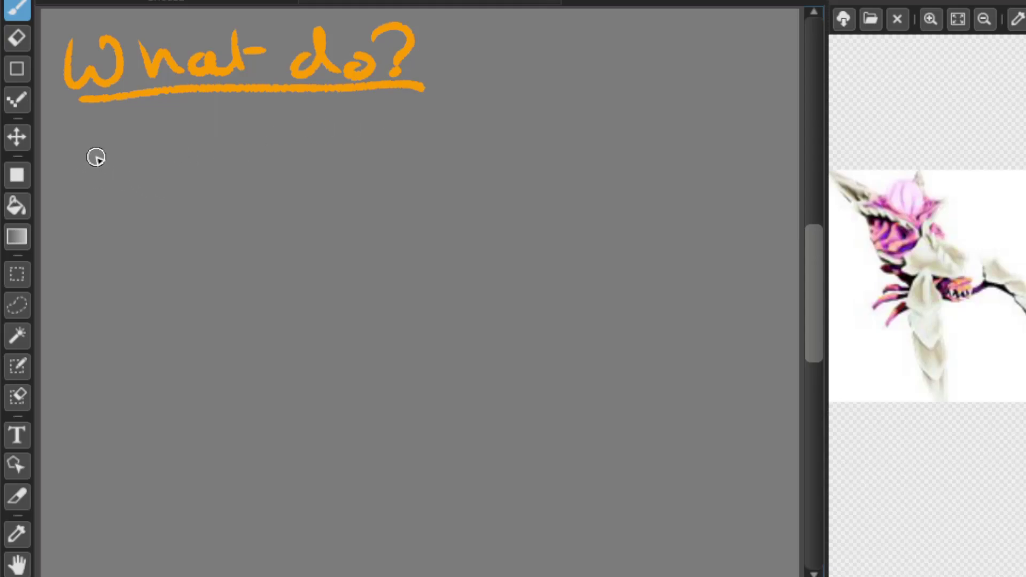
Handwrite "Attack damage" as the first dashed list item below the title.
{"action": "left_click_drag", "start_coordinate": [89, 127], "coordinate": [75, 194]}
{"action": "mouse_move", "coordinate": [90, 127]}
{"action": "left_mouse_down"}
{"action": "mouse_move", "coordinate": [78, 179]}
{"action": "mouse_move", "coordinate": [130, 172]}
{"action": "left_mouse_up"}
{"action": "mouse_move", "coordinate": [88, 166]}
{"action": "left_mouse_down"}
{"action": "mouse_move", "coordinate": [128, 156]}
{"action": "mouse_move", "coordinate": [137, 179]}
{"action": "mouse_move", "coordinate": [159, 156]}
{"action": "left_mouse_up"}
{"action": "mouse_move", "coordinate": [159, 131]}
{"action": "left_mouse_down"}
{"action": "mouse_move", "coordinate": [161, 153]}
{"action": "mouse_move", "coordinate": [190, 168]}
{"action": "mouse_move", "coordinate": [233, 173]}
{"action": "mouse_move", "coordinate": [332, 151]}
{"action": "mouse_move", "coordinate": [488, 153]}
{"action": "mouse_move", "coordinate": [494, 162]}
{"action": "mouse_move", "coordinate": [513, 147]}
{"action": "left_mouse_up"}
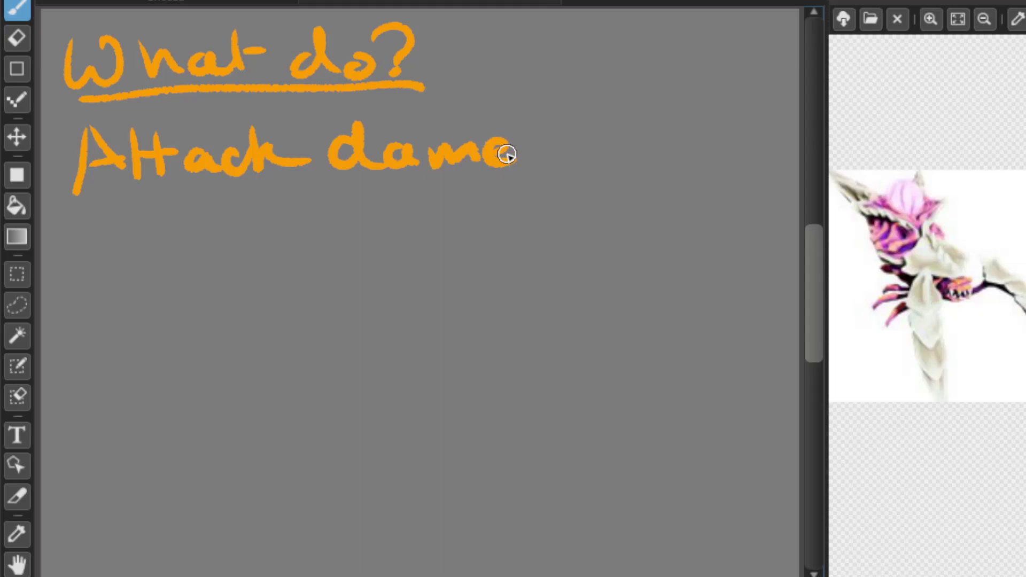
{"action": "mouse_move", "coordinate": [505, 152]}
{"action": "left_mouse_down"}
{"action": "mouse_move", "coordinate": [545, 146]}
{"action": "mouse_move", "coordinate": [579, 157]}
{"action": "mouse_move", "coordinate": [614, 152]}
{"action": "left_mouse_up"}
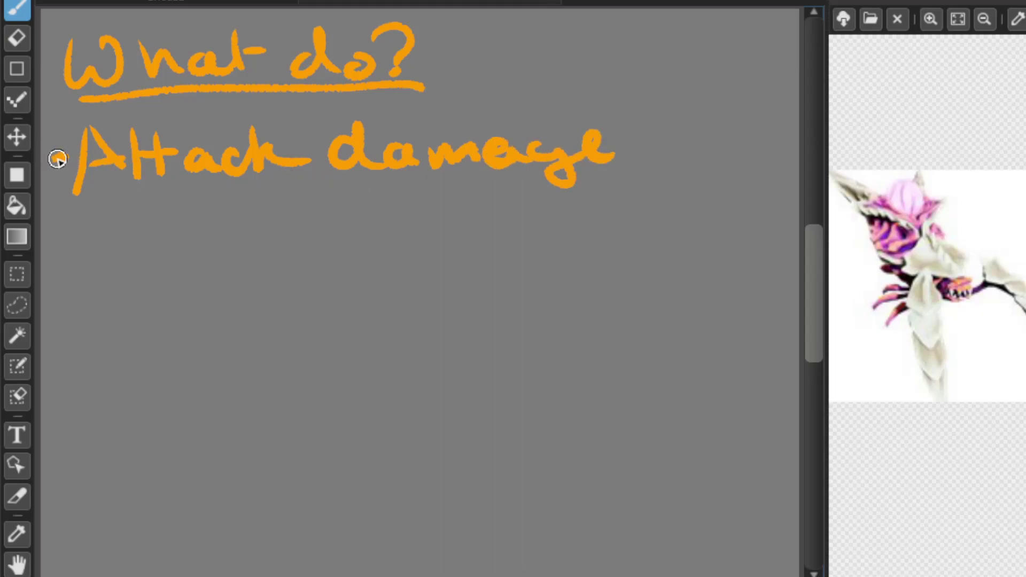
Handwrite the dashed list items "Attack speed" and "Movement speed" below "Attack damage".
{"action": "left_click_drag", "start_coordinate": [52, 263], "coordinate": [70, 262]}
{"action": "mouse_move", "coordinate": [93, 218]}
{"action": "left_mouse_down"}
{"action": "mouse_move", "coordinate": [91, 265]}
{"action": "mouse_move", "coordinate": [131, 252]}
{"action": "left_mouse_up"}
{"action": "mouse_move", "coordinate": [153, 216]}
{"action": "left_mouse_down"}
{"action": "mouse_move", "coordinate": [154, 271]}
{"action": "mouse_move", "coordinate": [192, 248]}
{"action": "mouse_move", "coordinate": [327, 260]}
{"action": "left_mouse_up"}
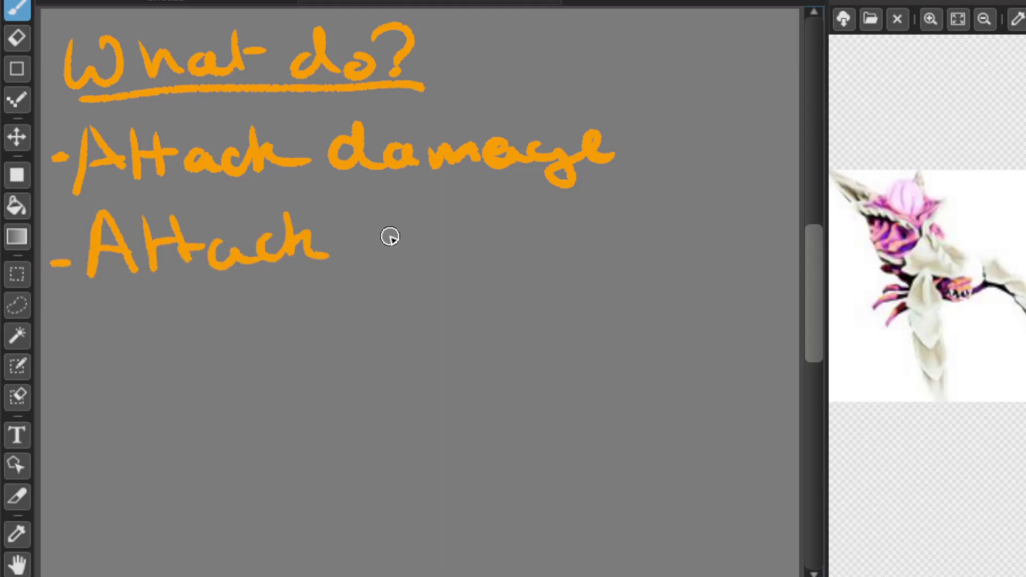
{"action": "mouse_move", "coordinate": [382, 225]}
{"action": "left_mouse_down"}
{"action": "mouse_move", "coordinate": [362, 260]}
{"action": "mouse_move", "coordinate": [463, 217]}
{"action": "mouse_move", "coordinate": [456, 234]}
{"action": "mouse_move", "coordinate": [508, 247]}
{"action": "mouse_move", "coordinate": [563, 222]}
{"action": "mouse_move", "coordinate": [586, 246]}
{"action": "left_mouse_up"}
{"action": "mouse_move", "coordinate": [52, 337]}
{"action": "left_mouse_down"}
{"action": "mouse_move", "coordinate": [137, 346]}
{"action": "mouse_move", "coordinate": [158, 323]}
{"action": "mouse_move", "coordinate": [226, 340]}
{"action": "mouse_move", "coordinate": [247, 323]}
{"action": "left_mouse_up"}
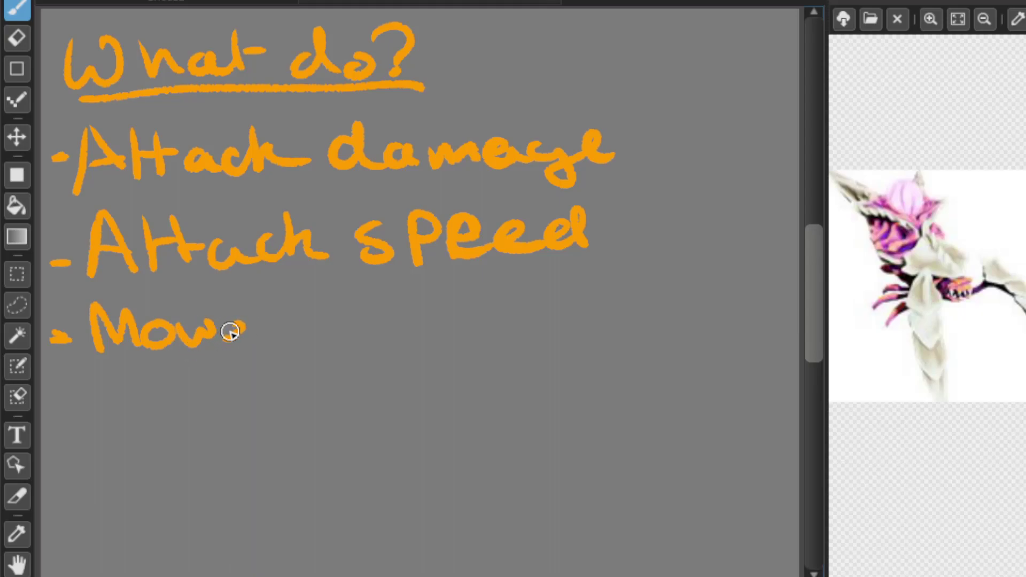
{"action": "mouse_move", "coordinate": [226, 329]}
{"action": "left_mouse_down"}
{"action": "mouse_move", "coordinate": [437, 326]}
{"action": "mouse_move", "coordinate": [459, 338]}
{"action": "mouse_move", "coordinate": [500, 317]}
{"action": "mouse_move", "coordinate": [519, 328]}
{"action": "mouse_move", "coordinate": [534, 310]}
{"action": "mouse_move", "coordinate": [583, 317]}
{"action": "mouse_move", "coordinate": [576, 334]}
{"action": "mouse_move", "coordinate": [619, 320]}
{"action": "left_mouse_up"}
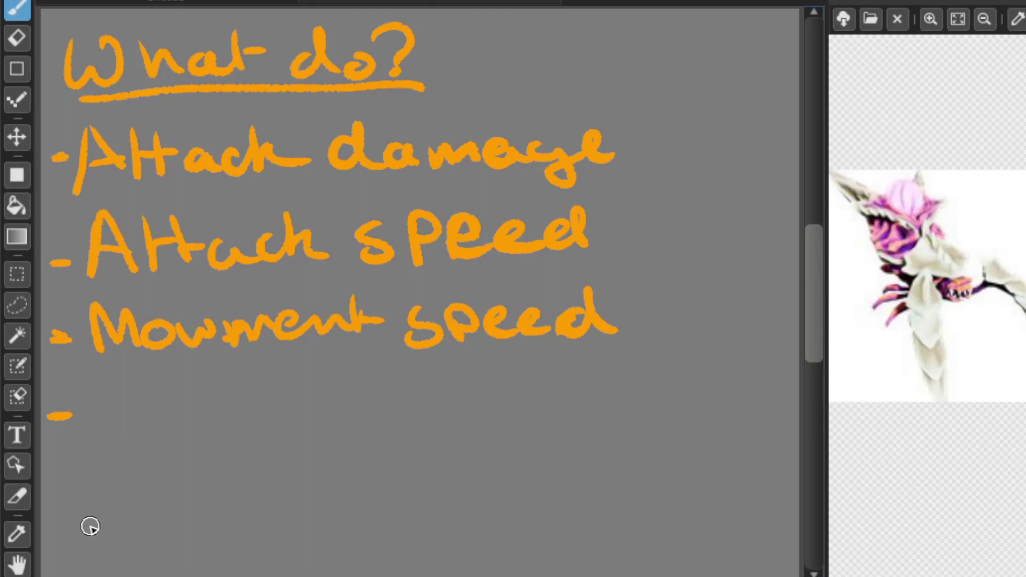
Handwrite the dashed item "Debuff you" at the end of the list, leaving one blank dashed line above it.
{"action": "left_click_drag", "start_coordinate": [47, 529], "coordinate": [74, 528]}
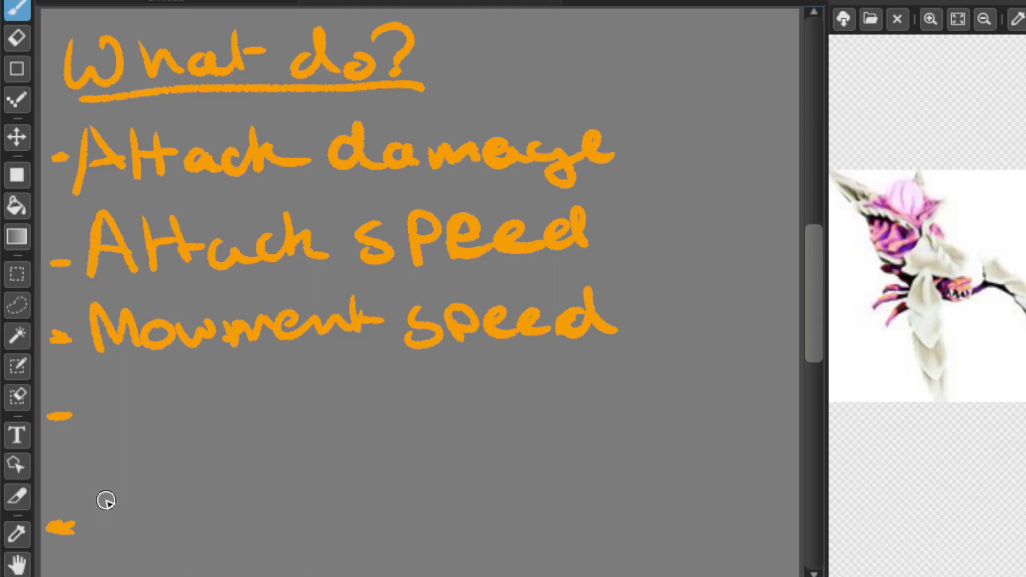
{"action": "left_click_drag", "start_coordinate": [98, 499], "coordinate": [107, 545]}
{"action": "mouse_move", "coordinate": [81, 505]}
{"action": "left_mouse_down"}
{"action": "mouse_move", "coordinate": [107, 546]}
{"action": "mouse_move", "coordinate": [163, 495]}
{"action": "mouse_move", "coordinate": [167, 531]}
{"action": "mouse_move", "coordinate": [207, 533]}
{"action": "left_mouse_up"}
{"action": "mouse_move", "coordinate": [195, 496]}
{"action": "left_mouse_down"}
{"action": "mouse_move", "coordinate": [219, 533]}
{"action": "mouse_move", "coordinate": [279, 537]}
{"action": "left_mouse_up"}
{"action": "mouse_move", "coordinate": [300, 501]}
{"action": "left_mouse_down"}
{"action": "mouse_move", "coordinate": [289, 559]}
{"action": "mouse_move", "coordinate": [316, 562]}
{"action": "left_mouse_up"}
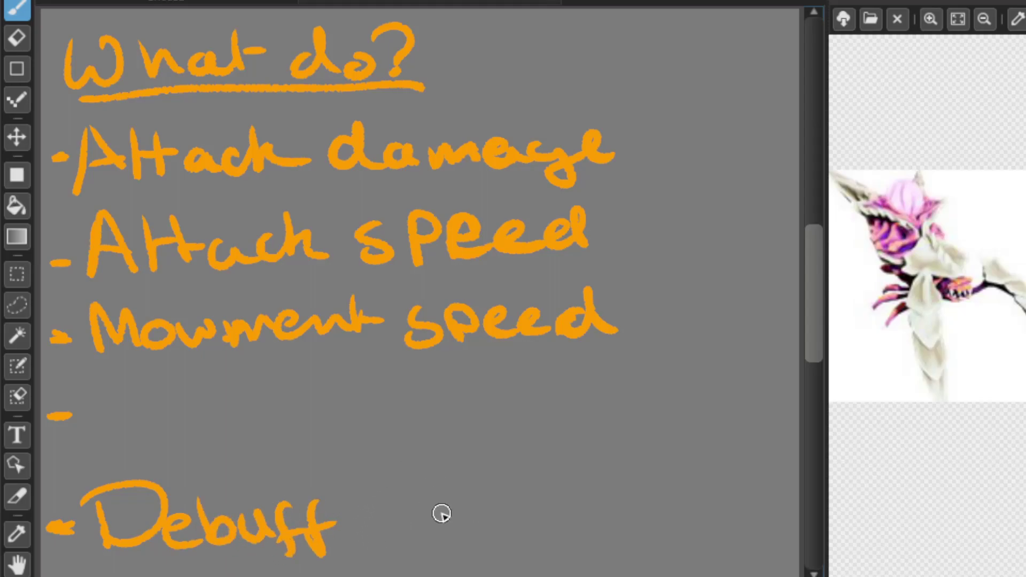
{"action": "left_click_drag", "start_coordinate": [373, 513], "coordinate": [401, 550]}
{"action": "mouse_move", "coordinate": [444, 521]}
{"action": "left_mouse_down"}
{"action": "mouse_move", "coordinate": [454, 538]}
{"action": "mouse_move", "coordinate": [505, 541]}
{"action": "left_mouse_up"}
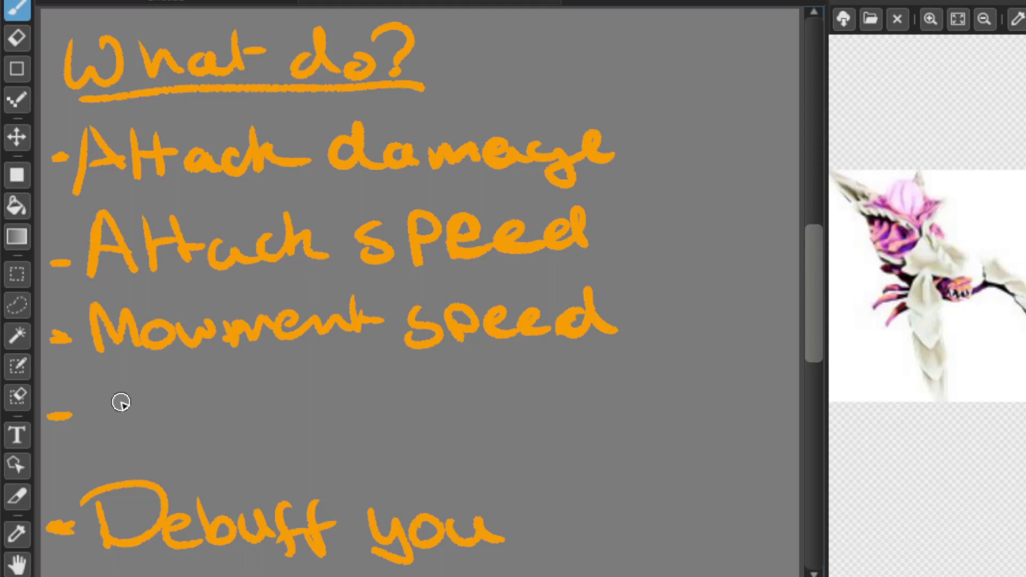
Handwrite "Healing" on the blank dashed line between "Movement speed" and "Debuff you".
{"action": "left_click_drag", "start_coordinate": [101, 380], "coordinate": [110, 457]}
{"action": "mouse_move", "coordinate": [110, 419]}
{"action": "left_mouse_down"}
{"action": "mouse_move", "coordinate": [146, 394]}
{"action": "mouse_move", "coordinate": [158, 443]}
{"action": "left_mouse_up"}
{"action": "mouse_move", "coordinate": [168, 431]}
{"action": "left_mouse_down"}
{"action": "mouse_move", "coordinate": [189, 416]}
{"action": "mouse_move", "coordinate": [213, 430]}
{"action": "mouse_move", "coordinate": [254, 440]}
{"action": "left_mouse_up"}
{"action": "mouse_move", "coordinate": [268, 375]}
{"action": "left_mouse_down"}
{"action": "mouse_move", "coordinate": [281, 438]}
{"action": "mouse_move", "coordinate": [300, 441]}
{"action": "left_mouse_up"}
{"action": "left_click_drag", "start_coordinate": [313, 425], "coordinate": [368, 440]}
{"action": "mouse_move", "coordinate": [398, 423]}
{"action": "left_mouse_down"}
{"action": "mouse_move", "coordinate": [399, 460]}
{"action": "mouse_move", "coordinate": [350, 452]}
{"action": "left_mouse_up"}
{"action": "left_click", "coordinate": [297, 404]}
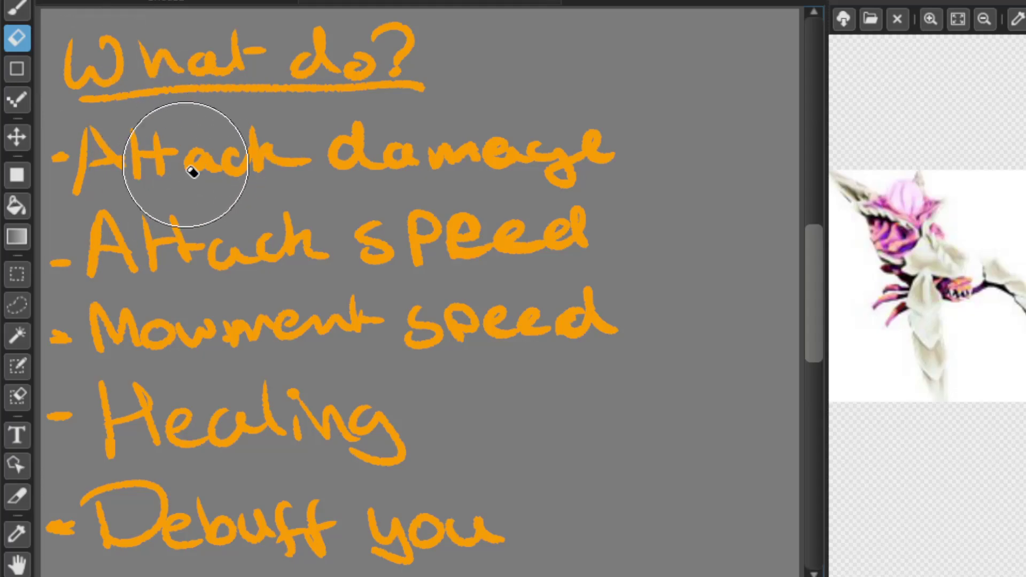
Erase the "What do?" title and the "Debuff you" and "Healing" list items.
{"action": "mouse_move", "coordinate": [82, 75]}
{"action": "left_mouse_down"}
{"action": "mouse_move", "coordinate": [369, 61]}
{"action": "mouse_move", "coordinate": [103, 65]}
{"action": "mouse_move", "coordinate": [83, 44]}
{"action": "mouse_move", "coordinate": [189, 76]}
{"action": "mouse_move", "coordinate": [438, 77]}
{"action": "mouse_move", "coordinate": [235, 46]}
{"action": "mouse_move", "coordinate": [325, 34]}
{"action": "mouse_move", "coordinate": [421, 51]}
{"action": "left_mouse_up"}
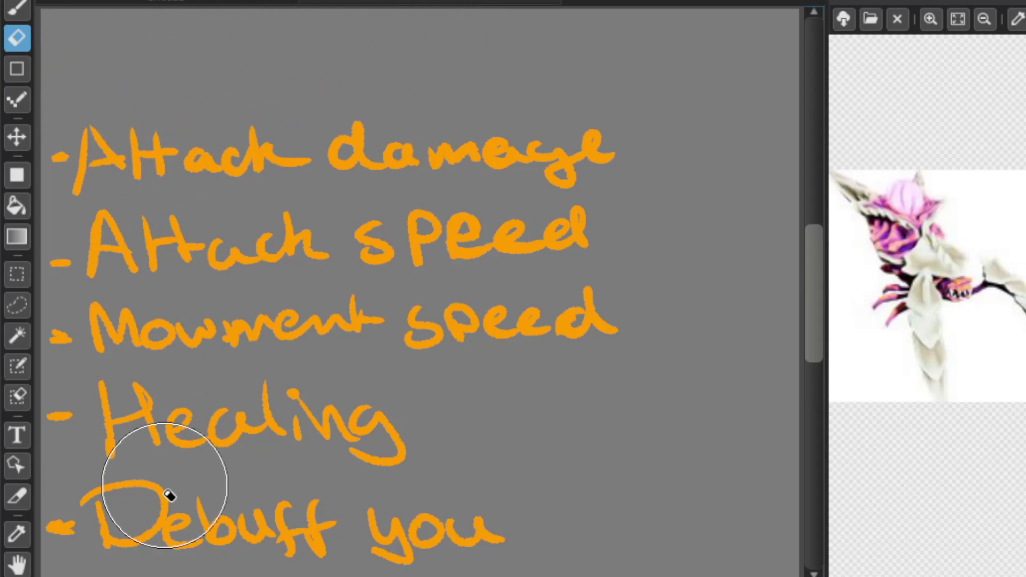
{"action": "mouse_move", "coordinate": [80, 527]}
{"action": "left_mouse_down"}
{"action": "mouse_move", "coordinate": [128, 508]}
{"action": "mouse_move", "coordinate": [69, 518]}
{"action": "mouse_move", "coordinate": [248, 527]}
{"action": "mouse_move", "coordinate": [510, 518]}
{"action": "mouse_move", "coordinate": [286, 558]}
{"action": "mouse_move", "coordinate": [448, 548]}
{"action": "mouse_move", "coordinate": [488, 532]}
{"action": "left_mouse_up"}
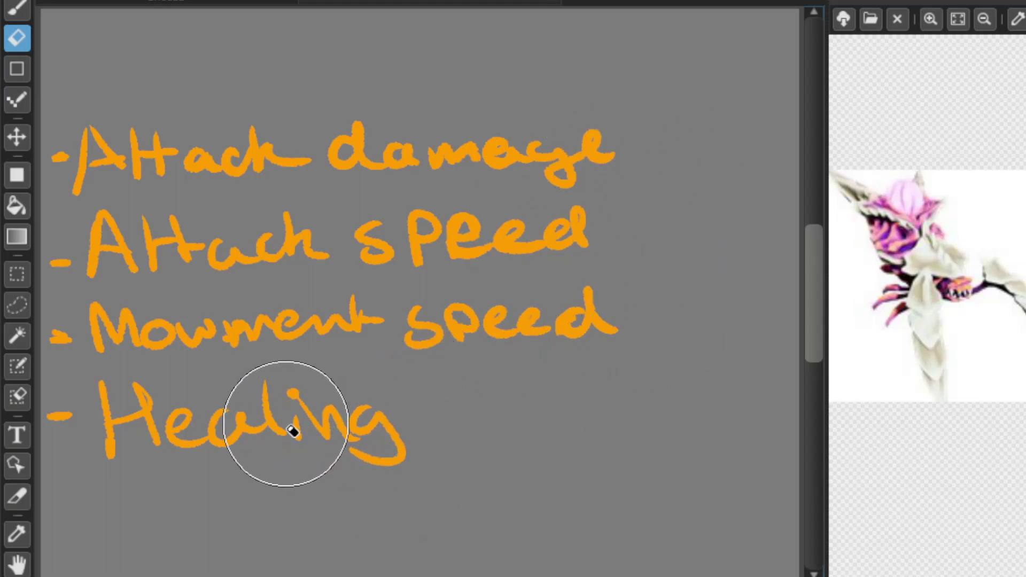
{"action": "mouse_move", "coordinate": [389, 442]}
{"action": "left_mouse_down"}
{"action": "mouse_move", "coordinate": [273, 446]}
{"action": "mouse_move", "coordinate": [59, 419]}
{"action": "left_mouse_up"}
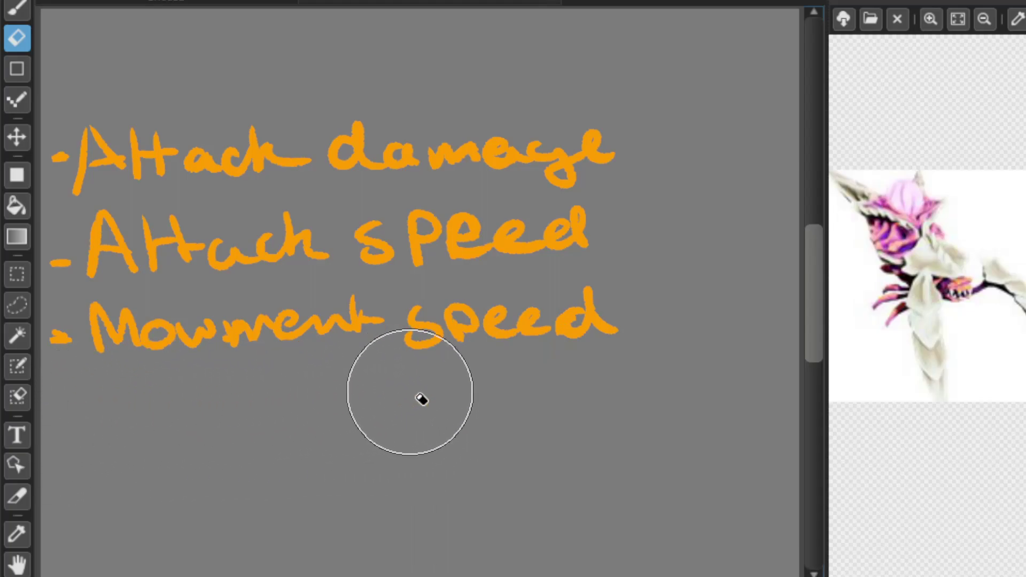
Erase the remaining list items "Attack damage", "Attack speed" and "Movement speed" from the canvas.
{"action": "mouse_move", "coordinate": [82, 263]}
{"action": "left_mouse_down"}
{"action": "mouse_move", "coordinate": [98, 239]}
{"action": "mouse_move", "coordinate": [525, 220]}
{"action": "mouse_move", "coordinate": [586, 231]}
{"action": "mouse_move", "coordinate": [181, 258]}
{"action": "mouse_move", "coordinate": [85, 248]}
{"action": "mouse_move", "coordinate": [107, 214]}
{"action": "mouse_move", "coordinate": [41, 163]}
{"action": "mouse_move", "coordinate": [167, 146]}
{"action": "mouse_move", "coordinate": [600, 164]}
{"action": "mouse_move", "coordinate": [452, 175]}
{"action": "mouse_move", "coordinate": [165, 164]}
{"action": "mouse_move", "coordinate": [85, 188]}
{"action": "mouse_move", "coordinate": [105, 237]}
{"action": "mouse_move", "coordinate": [97, 253]}
{"action": "mouse_move", "coordinate": [224, 135]}
{"action": "mouse_move", "coordinate": [612, 149]}
{"action": "left_mouse_up"}
{"action": "left_click_drag", "start_coordinate": [597, 276], "coordinate": [421, 278]}
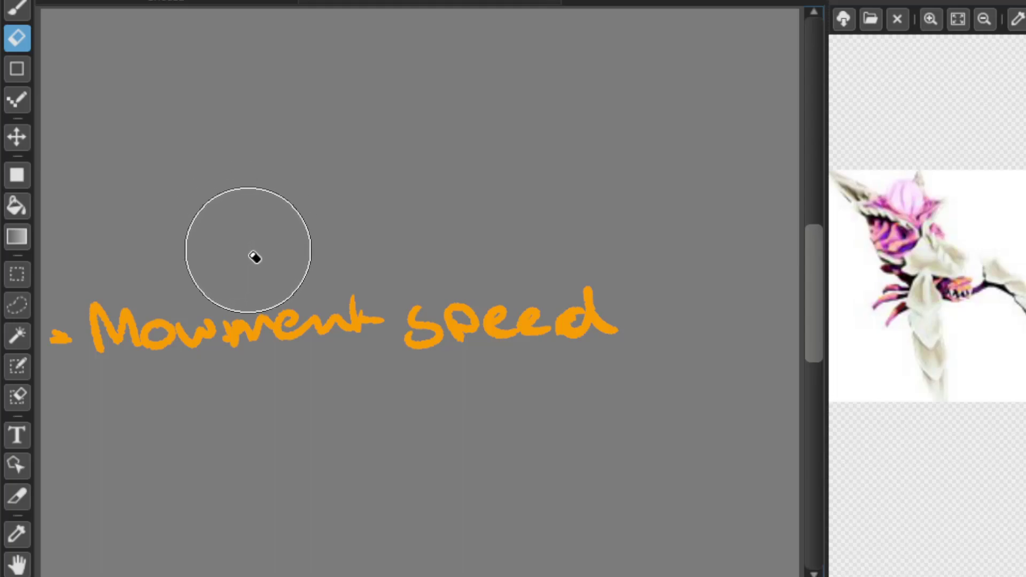
{"action": "mouse_move", "coordinate": [80, 342]}
{"action": "left_mouse_down"}
{"action": "mouse_move", "coordinate": [188, 312]}
{"action": "mouse_move", "coordinate": [538, 286]}
{"action": "mouse_move", "coordinate": [545, 314]}
{"action": "mouse_move", "coordinate": [99, 360]}
{"action": "mouse_move", "coordinate": [554, 315]}
{"action": "mouse_move", "coordinate": [664, 336]}
{"action": "left_mouse_up"}
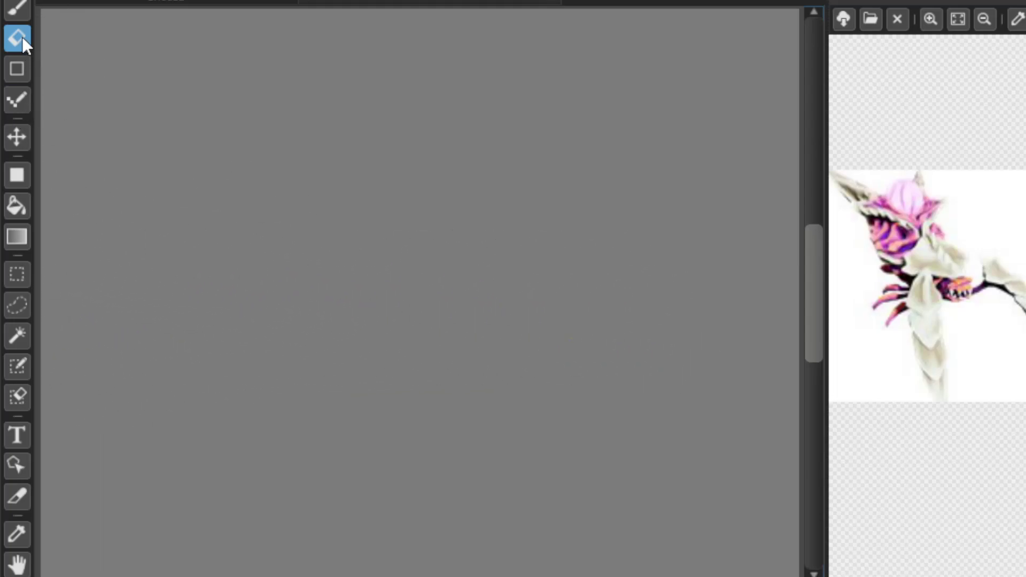
Handwrite the orange title "Movement speed." at the top of the blank canvas and underline it.
{"action": "left_click", "coordinate": [16, 9]}
{"action": "mouse_move", "coordinate": [62, 69]}
{"action": "left_mouse_down"}
{"action": "mouse_move", "coordinate": [79, 26]}
{"action": "mouse_move", "coordinate": [105, 54]}
{"action": "mouse_move", "coordinate": [131, 32]}
{"action": "mouse_move", "coordinate": [163, 65]}
{"action": "mouse_move", "coordinate": [392, 34]}
{"action": "mouse_move", "coordinate": [395, 61]}
{"action": "left_mouse_up"}
{"action": "mouse_move", "coordinate": [437, 49]}
{"action": "left_mouse_down"}
{"action": "mouse_move", "coordinate": [437, 62]}
{"action": "mouse_move", "coordinate": [483, 34]}
{"action": "mouse_move", "coordinate": [545, 60]}
{"action": "mouse_move", "coordinate": [575, 53]}
{"action": "left_mouse_up"}
{"action": "left_click", "coordinate": [580, 56]}
{"action": "mouse_move", "coordinate": [62, 86]}
{"action": "left_mouse_down"}
{"action": "mouse_move", "coordinate": [244, 65]}
{"action": "mouse_move", "coordinate": [546, 77]}
{"action": "left_mouse_up"}
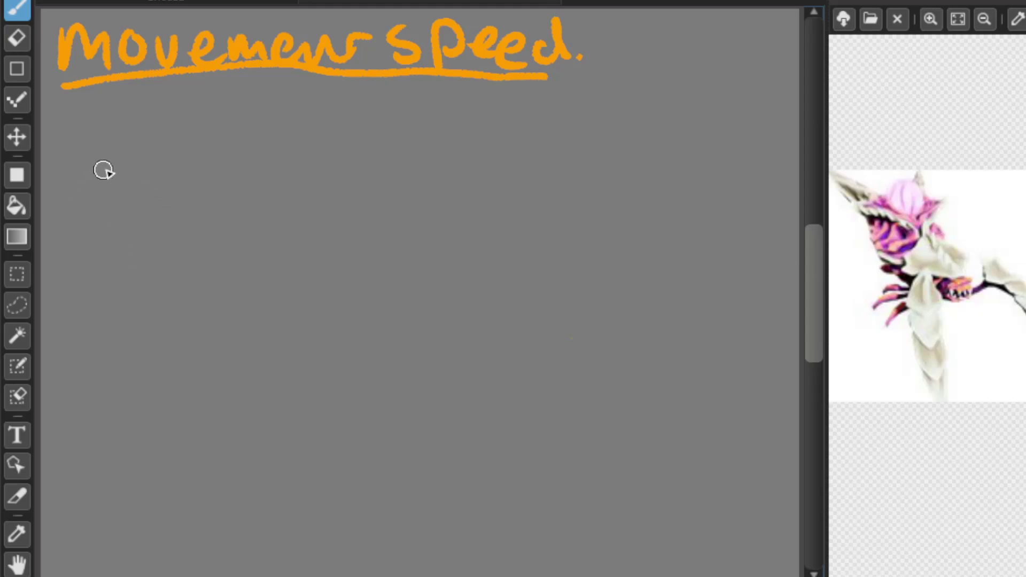
Doodle a Warden below the title with an oval body, short legs, a small head and a filled orb on its back.
{"action": "mouse_move", "coordinate": [120, 128]}
{"action": "left_mouse_down"}
{"action": "mouse_move", "coordinate": [149, 156]}
{"action": "mouse_move", "coordinate": [122, 127]}
{"action": "left_mouse_up"}
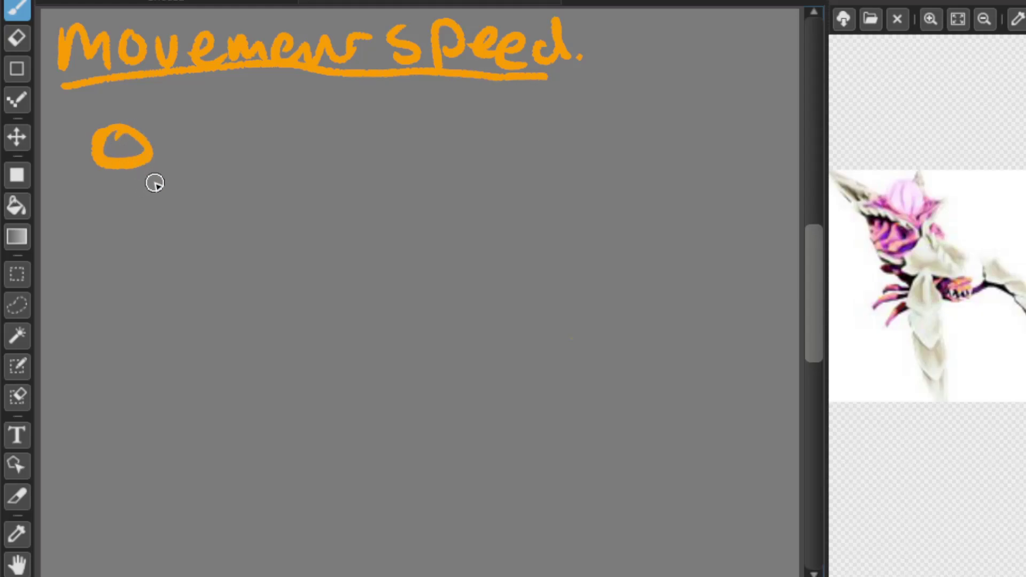
{"action": "mouse_move", "coordinate": [164, 173]}
{"action": "left_mouse_down"}
{"action": "mouse_move", "coordinate": [146, 186]}
{"action": "mouse_move", "coordinate": [105, 187]}
{"action": "left_mouse_up"}
{"action": "mouse_move", "coordinate": [127, 174]}
{"action": "left_mouse_down"}
{"action": "mouse_move", "coordinate": [114, 192]}
{"action": "mouse_move", "coordinate": [132, 199]}
{"action": "left_mouse_up"}
{"action": "mouse_move", "coordinate": [152, 159]}
{"action": "left_mouse_down"}
{"action": "mouse_move", "coordinate": [174, 168]}
{"action": "mouse_move", "coordinate": [130, 113]}
{"action": "mouse_move", "coordinate": [137, 132]}
{"action": "left_mouse_up"}
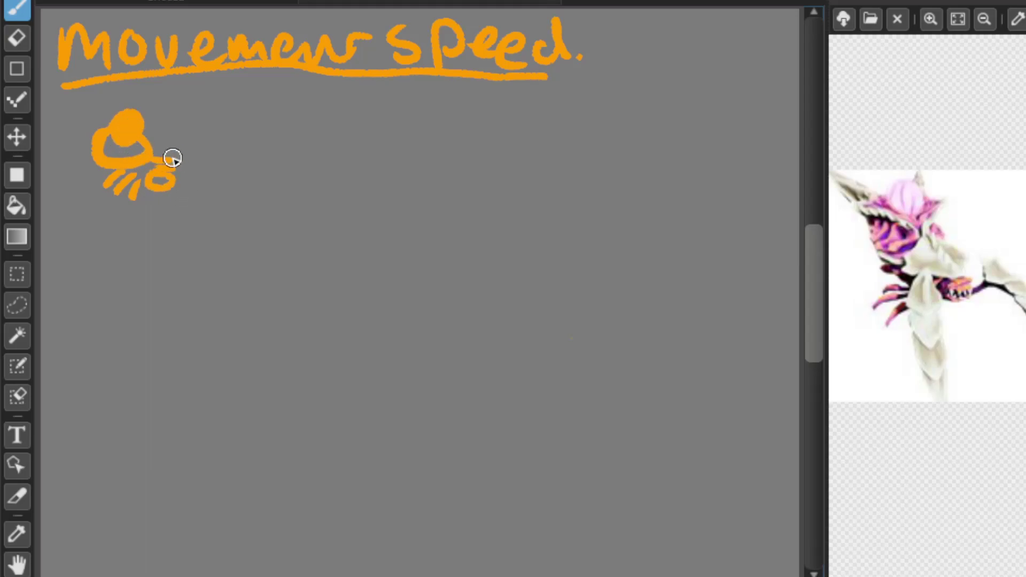
Draw an arc from the Warden to a smaller glyphid, a forward arrow beside it and a wavy line underneath.
{"action": "mouse_move", "coordinate": [159, 114]}
{"action": "left_mouse_down"}
{"action": "mouse_move", "coordinate": [228, 109]}
{"action": "mouse_move", "coordinate": [242, 126]}
{"action": "left_mouse_up"}
{"action": "mouse_move", "coordinate": [277, 160]}
{"action": "left_mouse_down"}
{"action": "mouse_move", "coordinate": [230, 155]}
{"action": "mouse_move", "coordinate": [267, 162]}
{"action": "left_mouse_up"}
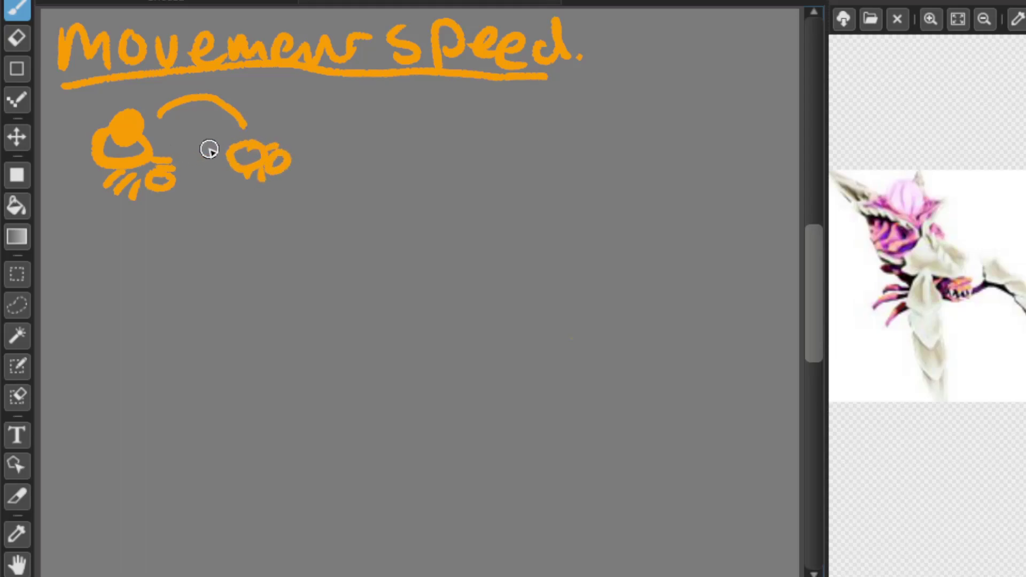
{"action": "mouse_move", "coordinate": [295, 138]}
{"action": "left_mouse_down"}
{"action": "mouse_move", "coordinate": [307, 128]}
{"action": "mouse_move", "coordinate": [316, 148]}
{"action": "left_mouse_up"}
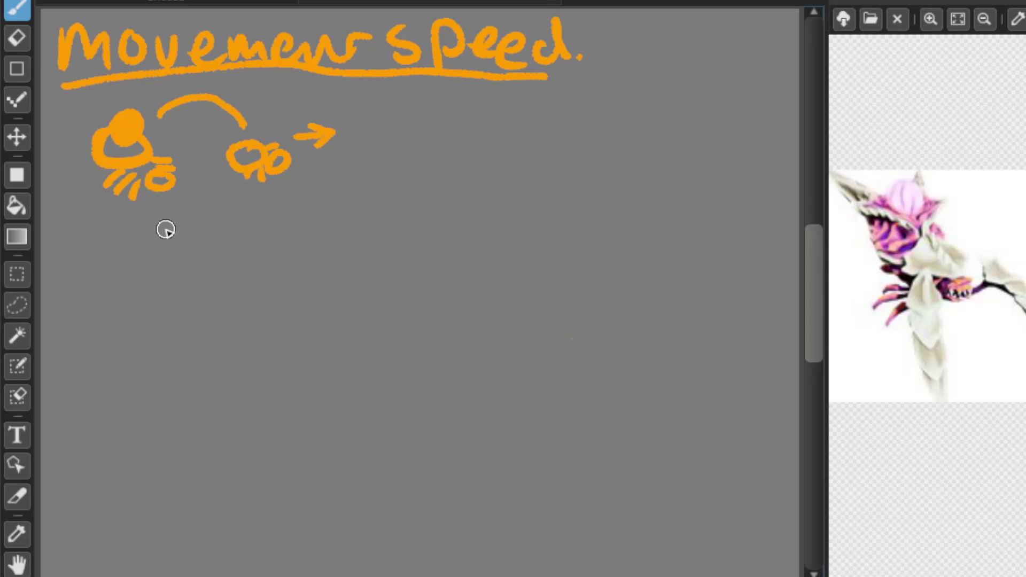
{"action": "left_click_drag", "start_coordinate": [158, 213], "coordinate": [230, 206]}
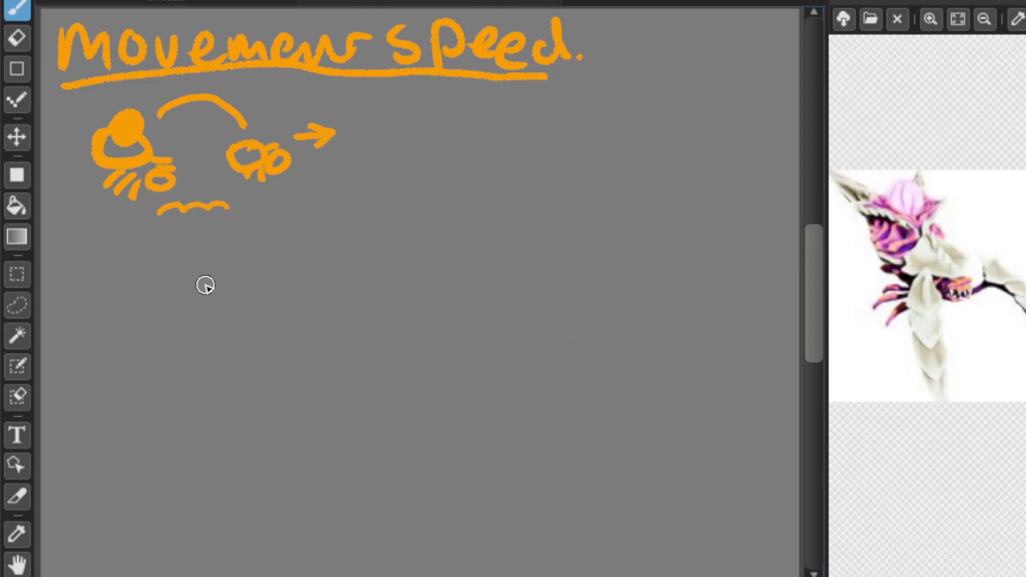
Draw a long horizontal arrow crossed by two middle ticks below the doodles, and a short arrow between the Warden and glyphid.
{"action": "left_click_drag", "start_coordinate": [210, 262], "coordinate": [474, 273]}
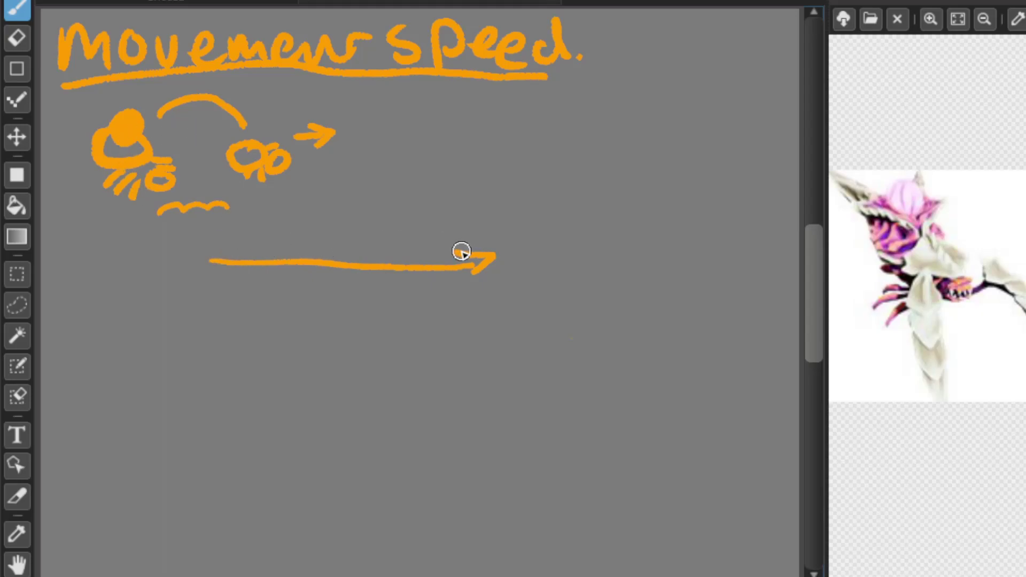
{"action": "mouse_move", "coordinate": [345, 239]}
{"action": "left_mouse_down"}
{"action": "mouse_move", "coordinate": [338, 280]}
{"action": "mouse_move", "coordinate": [361, 281]}
{"action": "left_mouse_up"}
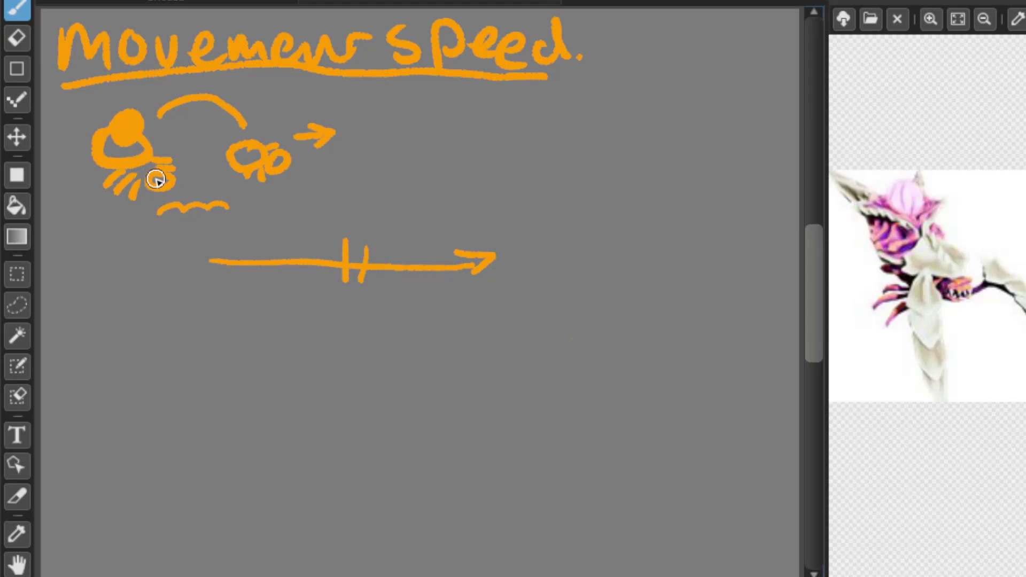
{"action": "left_click_drag", "start_coordinate": [182, 137], "coordinate": [197, 136]}
{"action": "left_click_drag", "start_coordinate": [185, 129], "coordinate": [182, 149]}
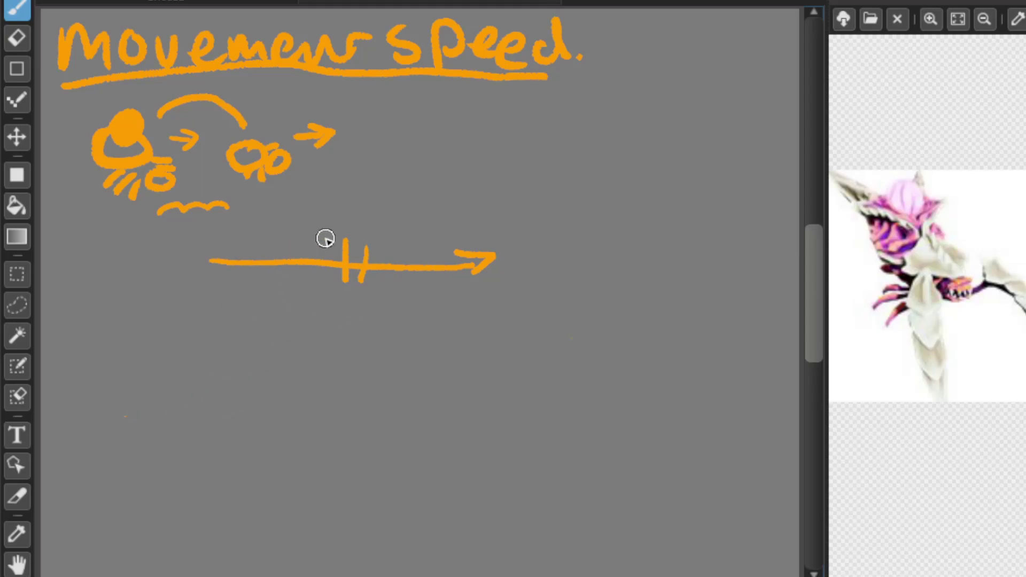
Draw a long arrow across the lower canvas leading to a second Warden doodle with an orb, legs and head.
{"action": "mouse_move", "coordinate": [98, 418]}
{"action": "left_mouse_down"}
{"action": "mouse_move", "coordinate": [352, 413]}
{"action": "mouse_move", "coordinate": [325, 430]}
{"action": "left_mouse_up"}
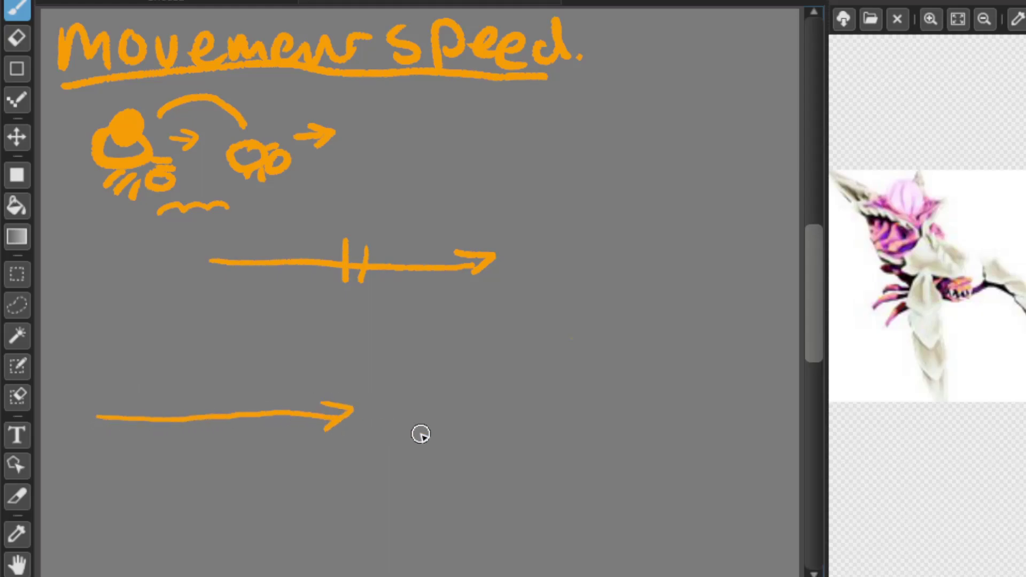
{"action": "mouse_move", "coordinate": [403, 388]}
{"action": "left_mouse_down"}
{"action": "mouse_move", "coordinate": [440, 415]}
{"action": "mouse_move", "coordinate": [391, 418]}
{"action": "mouse_move", "coordinate": [415, 390]}
{"action": "mouse_move", "coordinate": [419, 404]}
{"action": "mouse_move", "coordinate": [412, 384]}
{"action": "mouse_move", "coordinate": [417, 410]}
{"action": "left_mouse_up"}
{"action": "mouse_move", "coordinate": [426, 448]}
{"action": "left_mouse_down"}
{"action": "mouse_move", "coordinate": [407, 463]}
{"action": "mouse_move", "coordinate": [445, 467]}
{"action": "left_mouse_up"}
{"action": "mouse_move", "coordinate": [450, 427]}
{"action": "left_mouse_down"}
{"action": "mouse_move", "coordinate": [468, 417]}
{"action": "mouse_move", "coordinate": [460, 434]}
{"action": "mouse_move", "coordinate": [479, 436]}
{"action": "mouse_move", "coordinate": [453, 449]}
{"action": "left_mouse_up"}
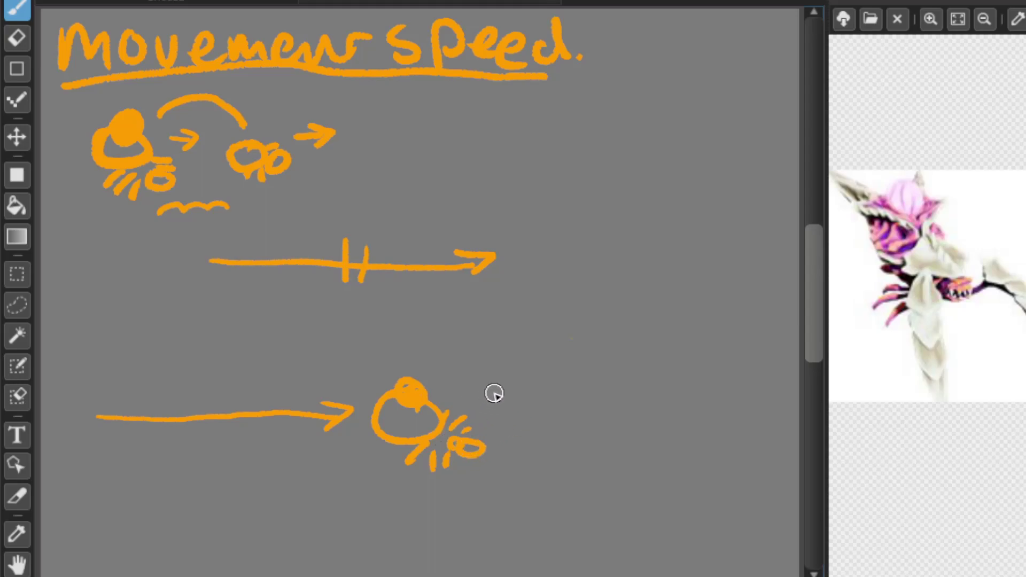
Add glow marks, a forward arc and long legs to the lower Warden, plus four forward arrows above and below its path.
{"action": "left_click_drag", "start_coordinate": [448, 374], "coordinate": [532, 370]}
{"action": "mouse_move", "coordinate": [443, 350]}
{"action": "left_mouse_down"}
{"action": "mouse_move", "coordinate": [433, 368]}
{"action": "mouse_move", "coordinate": [416, 360]}
{"action": "left_mouse_up"}
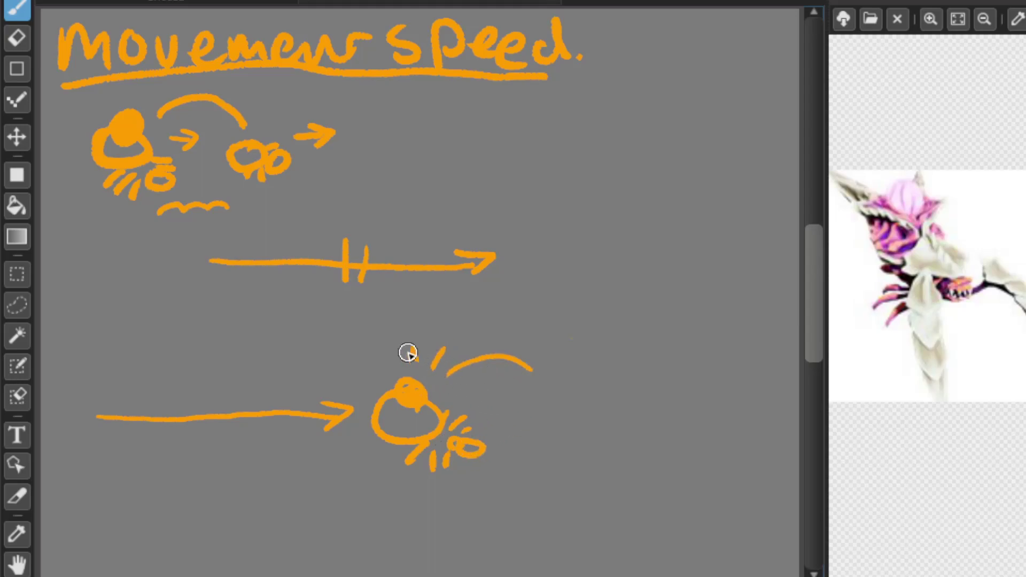
{"action": "mouse_move", "coordinate": [396, 419]}
{"action": "left_mouse_down"}
{"action": "mouse_move", "coordinate": [378, 473]}
{"action": "mouse_move", "coordinate": [418, 493]}
{"action": "mouse_move", "coordinate": [447, 491]}
{"action": "left_mouse_up"}
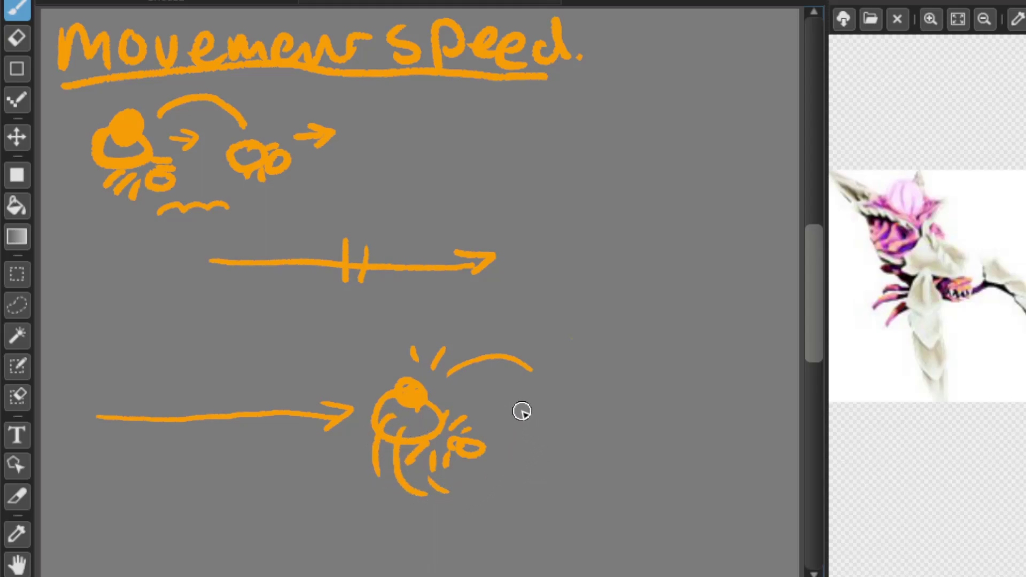
{"action": "mouse_move", "coordinate": [469, 396]}
{"action": "left_mouse_down"}
{"action": "mouse_move", "coordinate": [515, 396]}
{"action": "mouse_move", "coordinate": [493, 383]}
{"action": "mouse_move", "coordinate": [502, 401]}
{"action": "left_mouse_up"}
{"action": "mouse_move", "coordinate": [571, 379]}
{"action": "left_mouse_down"}
{"action": "mouse_move", "coordinate": [631, 376]}
{"action": "mouse_move", "coordinate": [607, 394]}
{"action": "left_mouse_up"}
{"action": "mouse_move", "coordinate": [434, 512]}
{"action": "left_mouse_down"}
{"action": "mouse_move", "coordinate": [505, 496]}
{"action": "mouse_move", "coordinate": [507, 512]}
{"action": "left_mouse_up"}
{"action": "left_click_drag", "start_coordinate": [590, 495], "coordinate": [593, 512]}
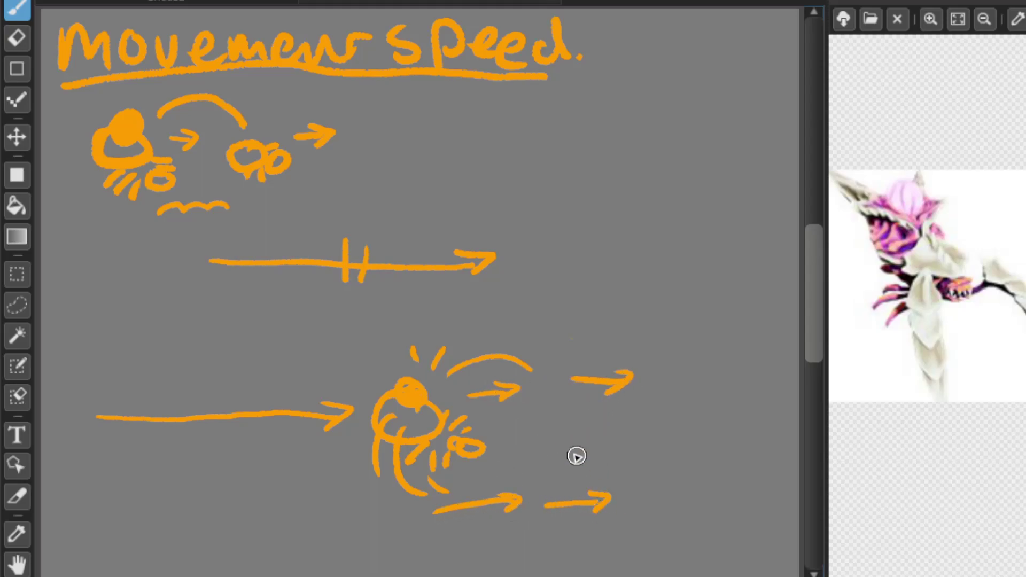
Sketch a swarm of small circles and dots ahead of the lower Warden and curved marks around its feet.
{"action": "mouse_move", "coordinate": [505, 466]}
{"action": "left_mouse_down"}
{"action": "mouse_move", "coordinate": [500, 438]}
{"action": "mouse_move", "coordinate": [542, 431]}
{"action": "mouse_move", "coordinate": [493, 416]}
{"action": "mouse_move", "coordinate": [569, 421]}
{"action": "left_mouse_up"}
{"action": "left_click_drag", "start_coordinate": [540, 468], "coordinate": [560, 466]}
{"action": "left_click", "coordinate": [594, 471]}
{"action": "left_click_drag", "start_coordinate": [620, 428], "coordinate": [629, 428]}
{"action": "left_click", "coordinate": [622, 451]}
{"action": "mouse_move", "coordinate": [354, 475]}
{"action": "left_mouse_down"}
{"action": "mouse_move", "coordinate": [374, 491]}
{"action": "mouse_move", "coordinate": [399, 489]}
{"action": "left_mouse_up"}
{"action": "left_click_drag", "start_coordinate": [394, 483], "coordinate": [414, 498]}
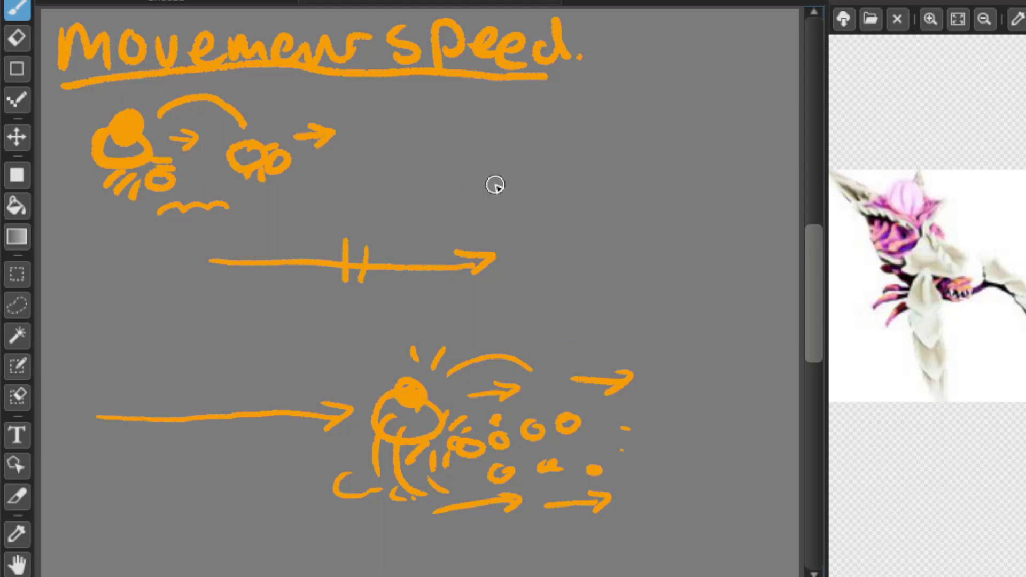
Doodle a small round-headed figure above the ticked arrow, reaching toward a large oval in front of it.
{"action": "mouse_move", "coordinate": [493, 158]}
{"action": "left_mouse_down"}
{"action": "mouse_move", "coordinate": [499, 182]}
{"action": "mouse_move", "coordinate": [484, 168]}
{"action": "mouse_move", "coordinate": [496, 155]}
{"action": "mouse_move", "coordinate": [472, 202]}
{"action": "left_mouse_up"}
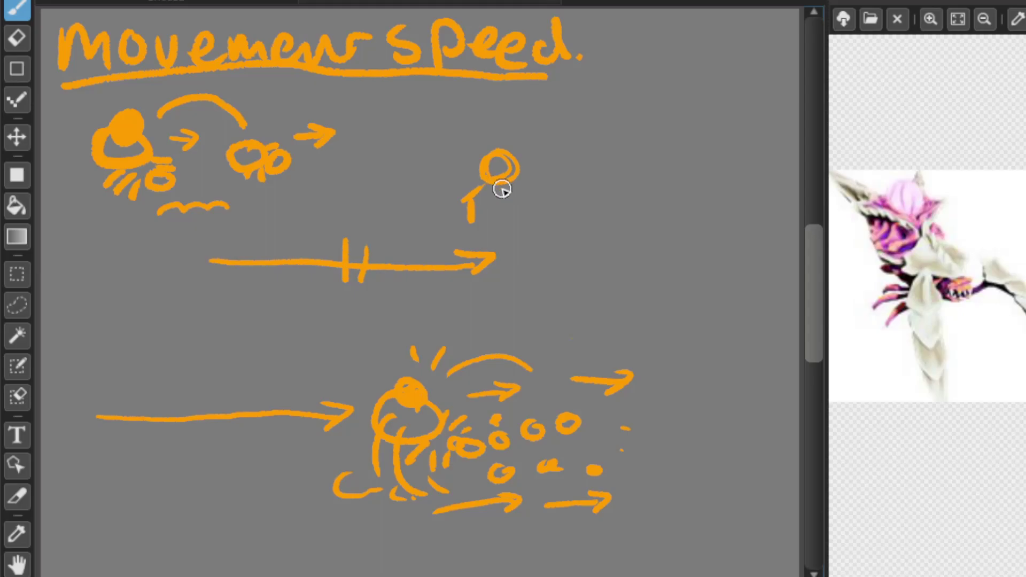
{"action": "mouse_move", "coordinate": [488, 200]}
{"action": "left_mouse_down"}
{"action": "mouse_move", "coordinate": [510, 189]}
{"action": "mouse_move", "coordinate": [488, 219]}
{"action": "left_mouse_up"}
{"action": "mouse_move", "coordinate": [514, 177]}
{"action": "left_mouse_down"}
{"action": "mouse_move", "coordinate": [533, 175]}
{"action": "mouse_move", "coordinate": [536, 187]}
{"action": "left_mouse_up"}
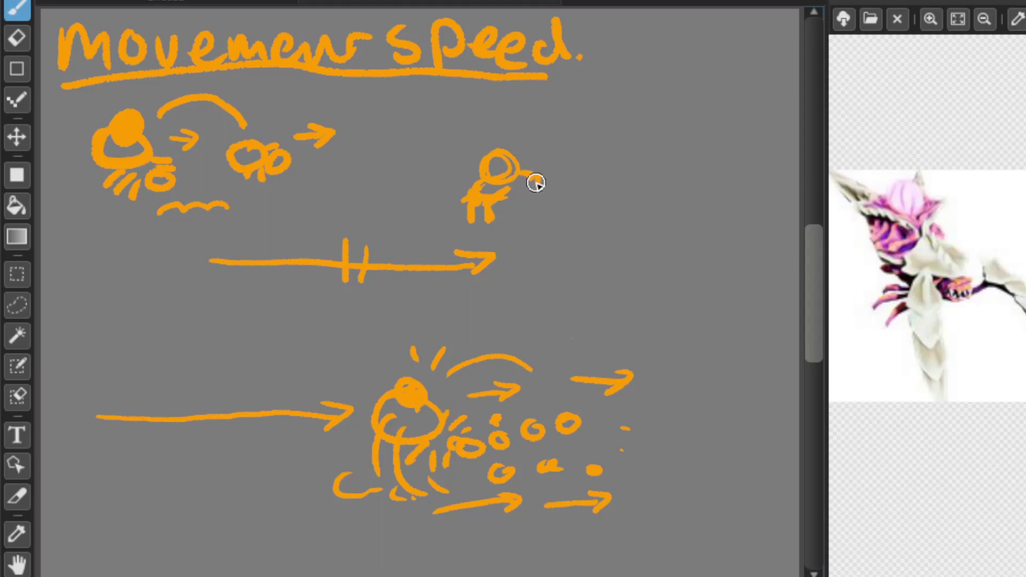
{"action": "mouse_move", "coordinate": [532, 172]}
{"action": "left_mouse_down"}
{"action": "mouse_move", "coordinate": [556, 169]}
{"action": "mouse_move", "coordinate": [534, 181]}
{"action": "mouse_move", "coordinate": [641, 162]}
{"action": "mouse_move", "coordinate": [600, 190]}
{"action": "mouse_move", "coordinate": [571, 191]}
{"action": "mouse_move", "coordinate": [590, 160]}
{"action": "mouse_move", "coordinate": [559, 171]}
{"action": "mouse_move", "coordinate": [604, 168]}
{"action": "mouse_move", "coordinate": [540, 197]}
{"action": "mouse_move", "coordinate": [506, 197]}
{"action": "mouse_move", "coordinate": [540, 202]}
{"action": "left_mouse_up"}
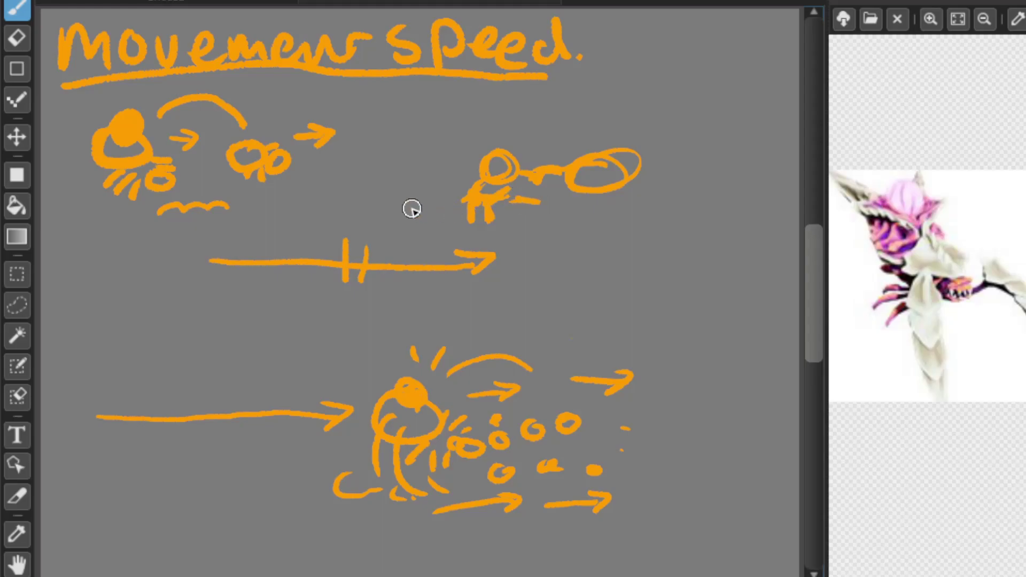
Erase the "Movement speed." title and all the doodles below it.
{"action": "left_click", "coordinate": [17, 35]}
{"action": "mouse_move", "coordinate": [144, 137]}
{"action": "left_mouse_down"}
{"action": "mouse_move", "coordinate": [202, 113]}
{"action": "mouse_move", "coordinate": [129, 119]}
{"action": "mouse_move", "coordinate": [94, 155]}
{"action": "mouse_move", "coordinate": [75, 202]}
{"action": "mouse_move", "coordinate": [313, 129]}
{"action": "mouse_move", "coordinate": [370, 127]}
{"action": "mouse_move", "coordinate": [248, 275]}
{"action": "mouse_move", "coordinate": [280, 308]}
{"action": "mouse_move", "coordinate": [439, 274]}
{"action": "mouse_move", "coordinate": [442, 195]}
{"action": "mouse_move", "coordinate": [431, 199]}
{"action": "mouse_move", "coordinate": [564, 200]}
{"action": "mouse_move", "coordinate": [387, 311]}
{"action": "mouse_move", "coordinate": [98, 434]}
{"action": "mouse_move", "coordinate": [161, 434]}
{"action": "mouse_move", "coordinate": [468, 338]}
{"action": "mouse_move", "coordinate": [357, 501]}
{"action": "mouse_move", "coordinate": [469, 415]}
{"action": "mouse_move", "coordinate": [604, 348]}
{"action": "mouse_move", "coordinate": [604, 405]}
{"action": "mouse_move", "coordinate": [566, 502]}
{"action": "mouse_move", "coordinate": [601, 495]}
{"action": "left_mouse_up"}
{"action": "mouse_move", "coordinate": [91, 84]}
{"action": "left_mouse_down"}
{"action": "mouse_move", "coordinate": [51, 62]}
{"action": "mouse_move", "coordinate": [492, 48]}
{"action": "mouse_move", "coordinate": [478, 75]}
{"action": "mouse_move", "coordinate": [460, 50]}
{"action": "mouse_move", "coordinate": [573, 32]}
{"action": "left_mouse_up"}
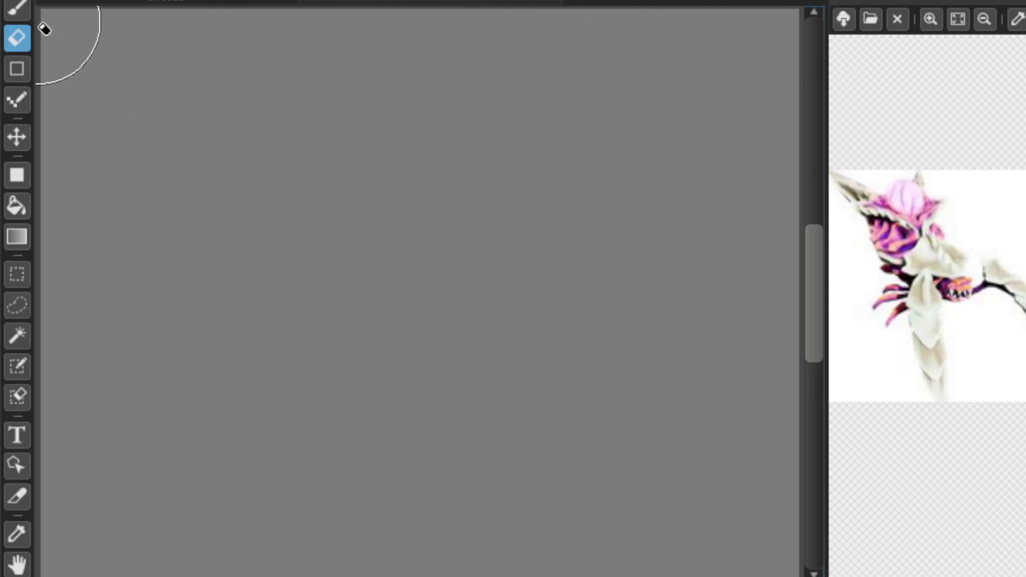
Handwrite the orange title "Glypid dasher" at the top of the canvas and underline it.
{"action": "left_click", "coordinate": [26, 9]}
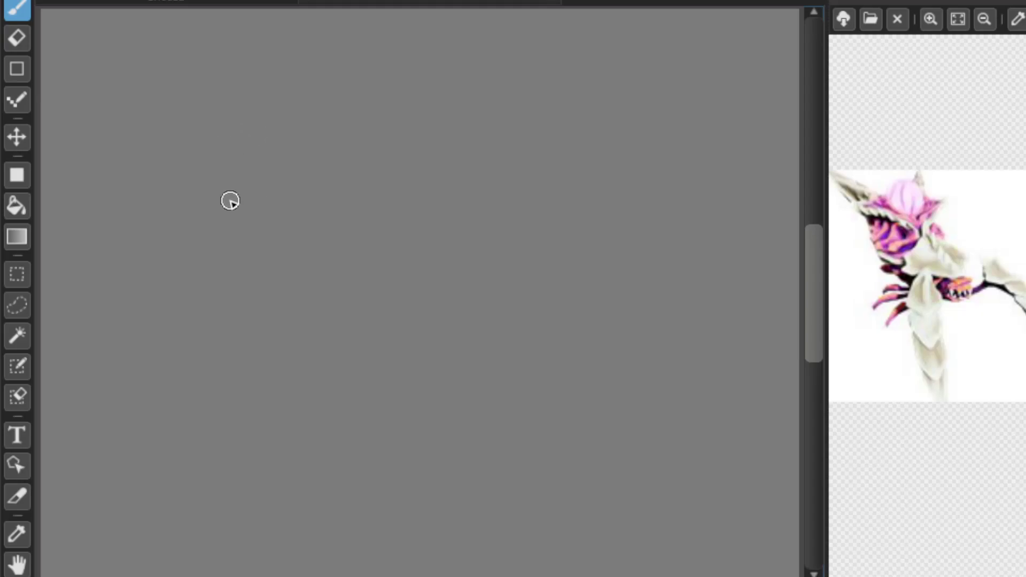
{"action": "mouse_move", "coordinate": [87, 26]}
{"action": "left_mouse_down"}
{"action": "mouse_move", "coordinate": [62, 62]}
{"action": "mouse_move", "coordinate": [119, 52]}
{"action": "left_mouse_up"}
{"action": "mouse_move", "coordinate": [113, 33]}
{"action": "left_mouse_down"}
{"action": "mouse_move", "coordinate": [115, 68]}
{"action": "mouse_move", "coordinate": [234, 27]}
{"action": "mouse_move", "coordinate": [262, 62]}
{"action": "left_mouse_up"}
{"action": "left_click", "coordinate": [203, 60]}
{"action": "left_click", "coordinate": [197, 30]}
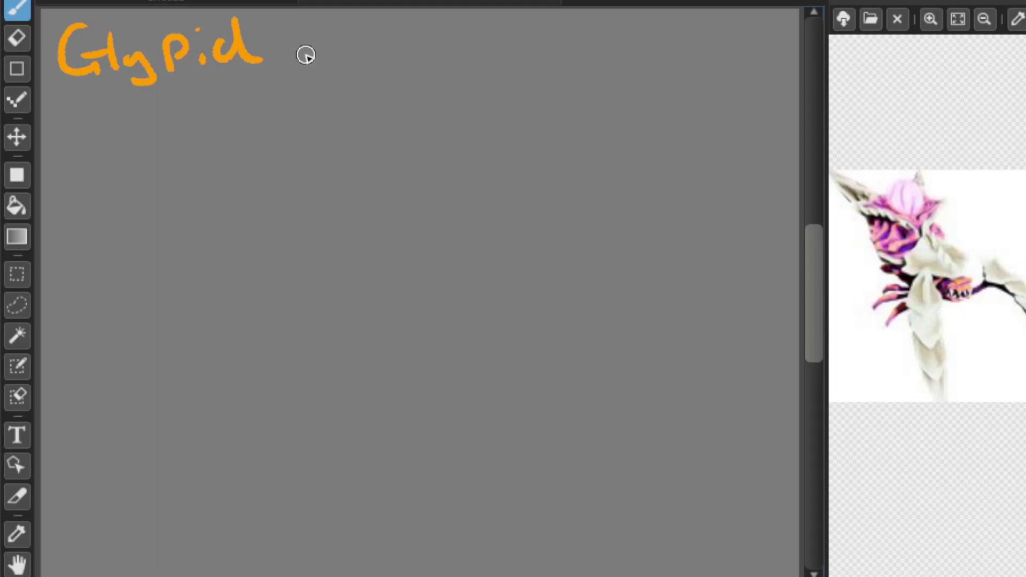
{"action": "mouse_move", "coordinate": [314, 43]}
{"action": "left_mouse_down"}
{"action": "mouse_move", "coordinate": [337, 62]}
{"action": "mouse_move", "coordinate": [355, 44]}
{"action": "mouse_move", "coordinate": [383, 57]}
{"action": "mouse_move", "coordinate": [490, 53]}
{"action": "mouse_move", "coordinate": [523, 33]}
{"action": "left_mouse_up"}
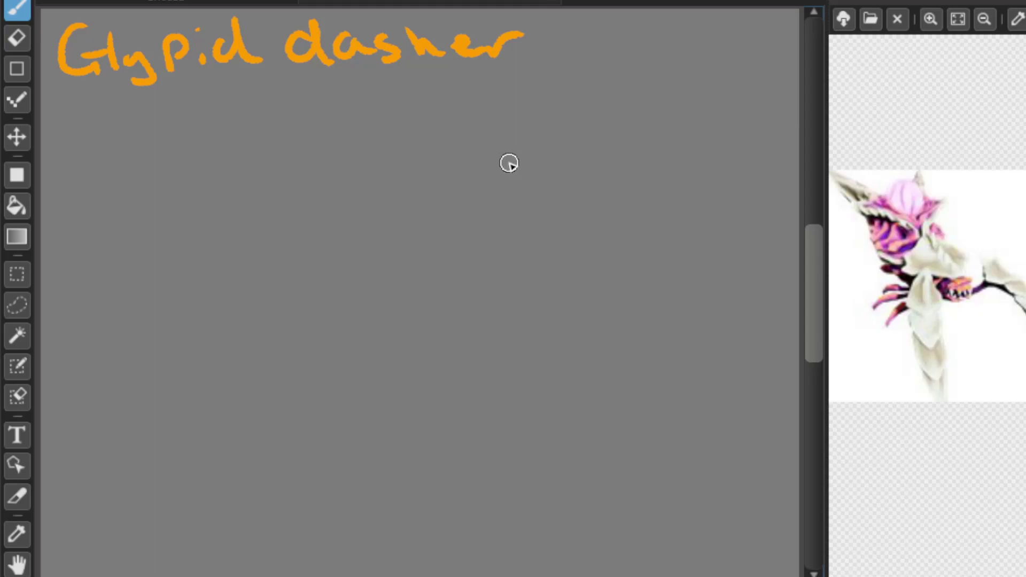
{"action": "mouse_move", "coordinate": [59, 83]}
{"action": "left_mouse_down"}
{"action": "mouse_move", "coordinate": [259, 94]}
{"action": "mouse_move", "coordinate": [508, 89]}
{"action": "left_mouse_up"}
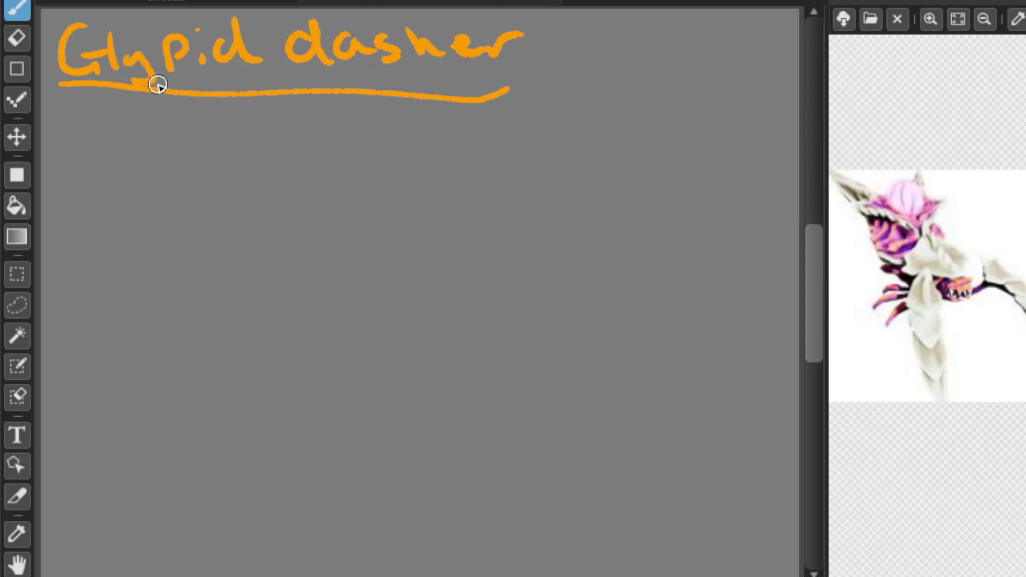
Paint a light blue color swatch below the title and a darker blue swatch beside it.
{"action": "left_click_drag", "start_coordinate": [76, 130], "coordinate": [102, 114]}
{"action": "mouse_move", "coordinate": [98, 126]}
{"action": "left_mouse_down"}
{"action": "mouse_move", "coordinate": [108, 148]}
{"action": "mouse_move", "coordinate": [119, 119]}
{"action": "left_mouse_up"}
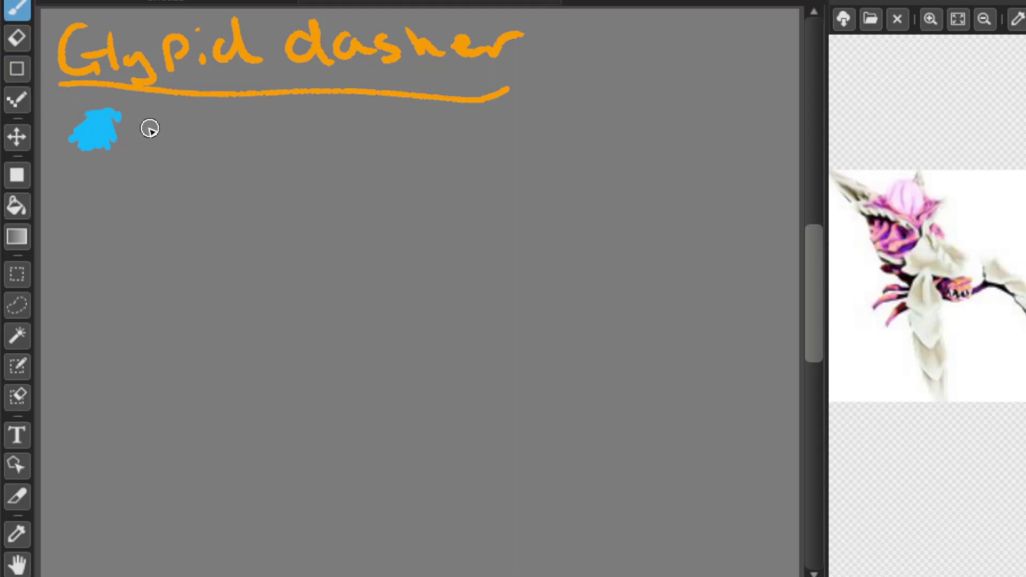
{"action": "mouse_move", "coordinate": [139, 126]}
{"action": "left_mouse_down"}
{"action": "mouse_move", "coordinate": [162, 141]}
{"action": "mouse_move", "coordinate": [147, 149]}
{"action": "mouse_move", "coordinate": [144, 140]}
{"action": "mouse_move", "coordinate": [166, 133]}
{"action": "left_mouse_up"}
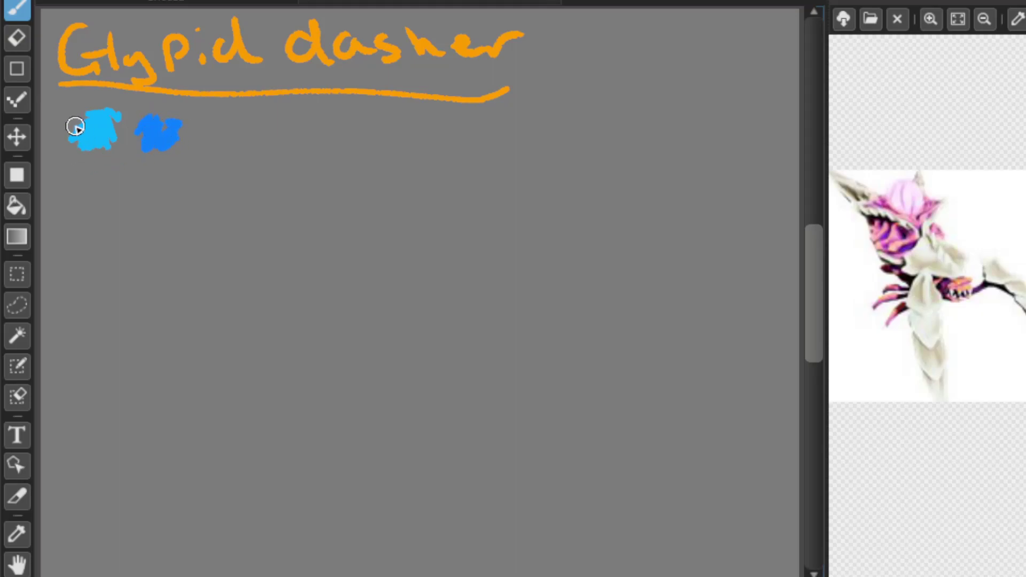